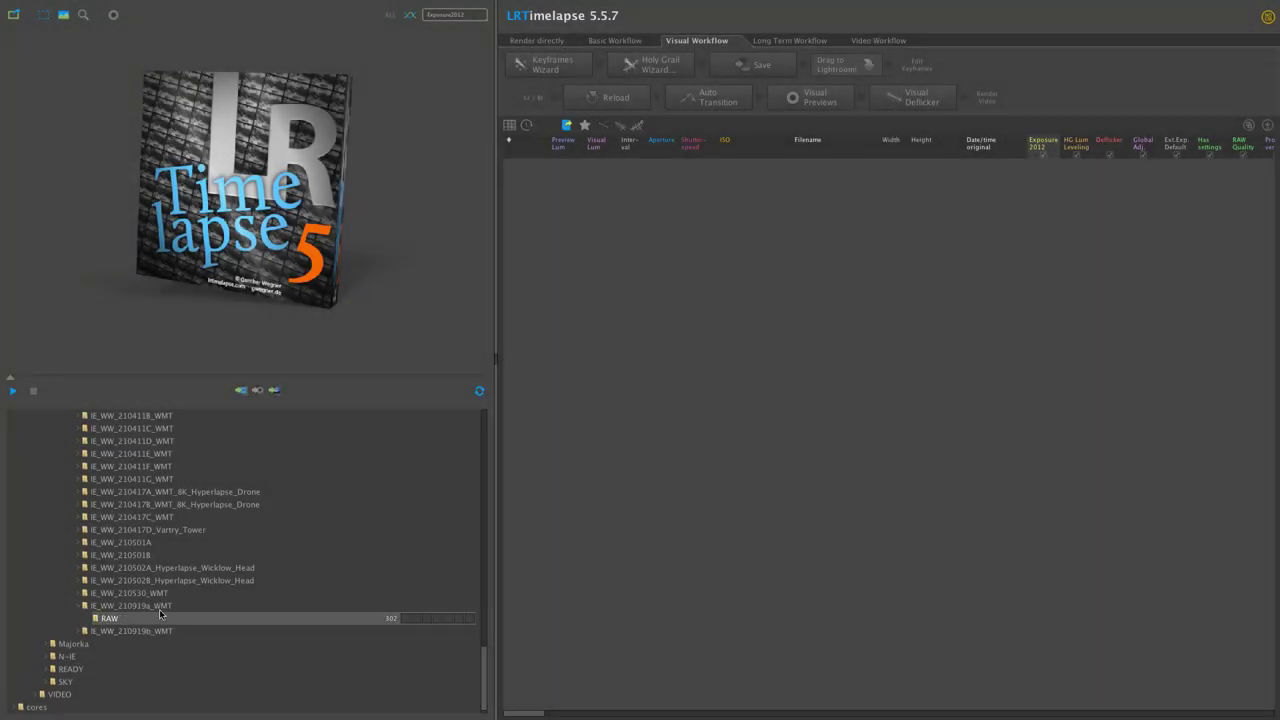
# - Expand the LRTimelapse folder tree to the RAW subfolder of IE_WW_210919a_WMT
pyautogui.click(110, 618)
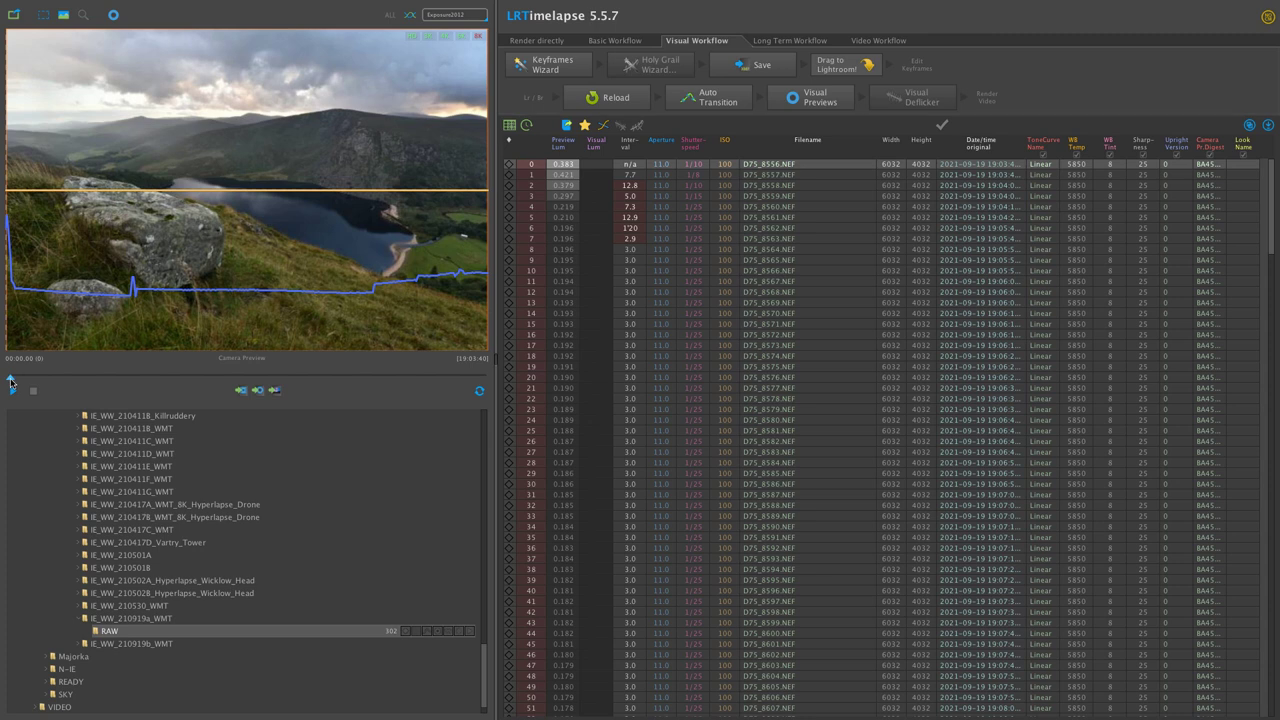
# - Scrub the preview across frames 5–7 to find the last bright opening frame
pyautogui.moveTo(11, 381); pyautogui.dragTo(20, 381)
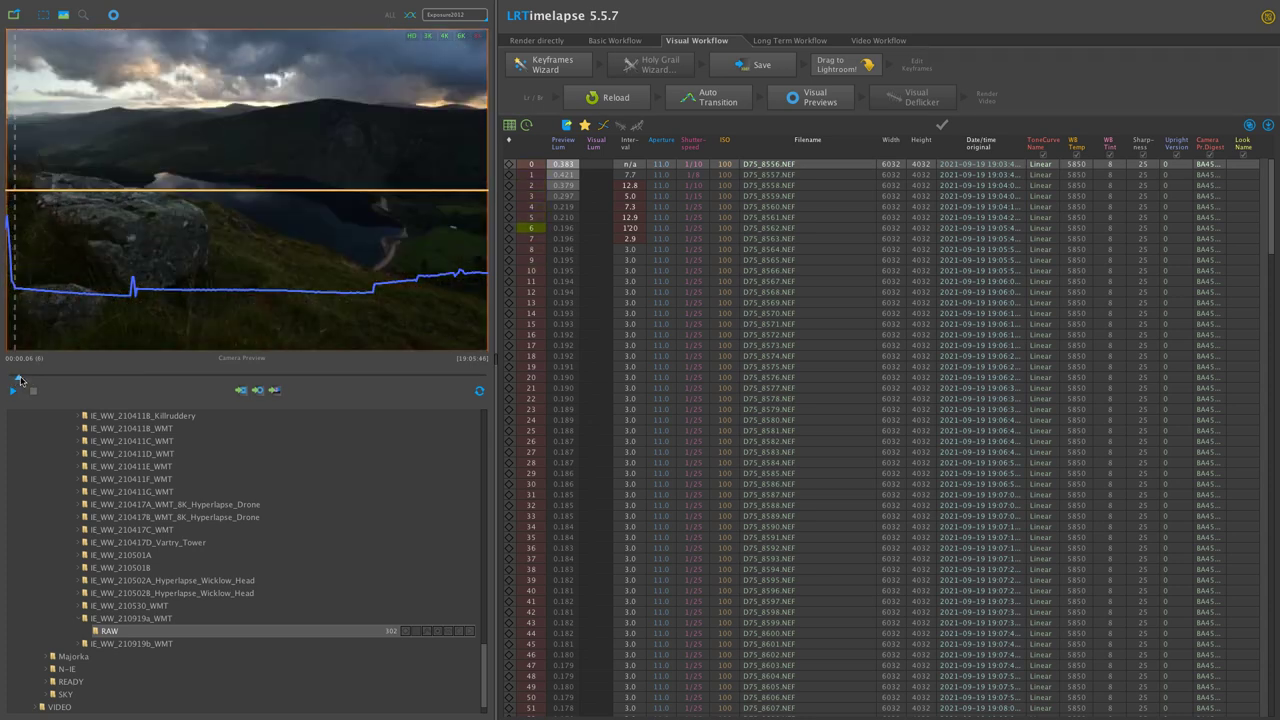
pyautogui.moveTo(18, 380); pyautogui.dragTo(19, 381)
pyautogui.moveTo(19, 380); pyautogui.dragTo(19, 378)
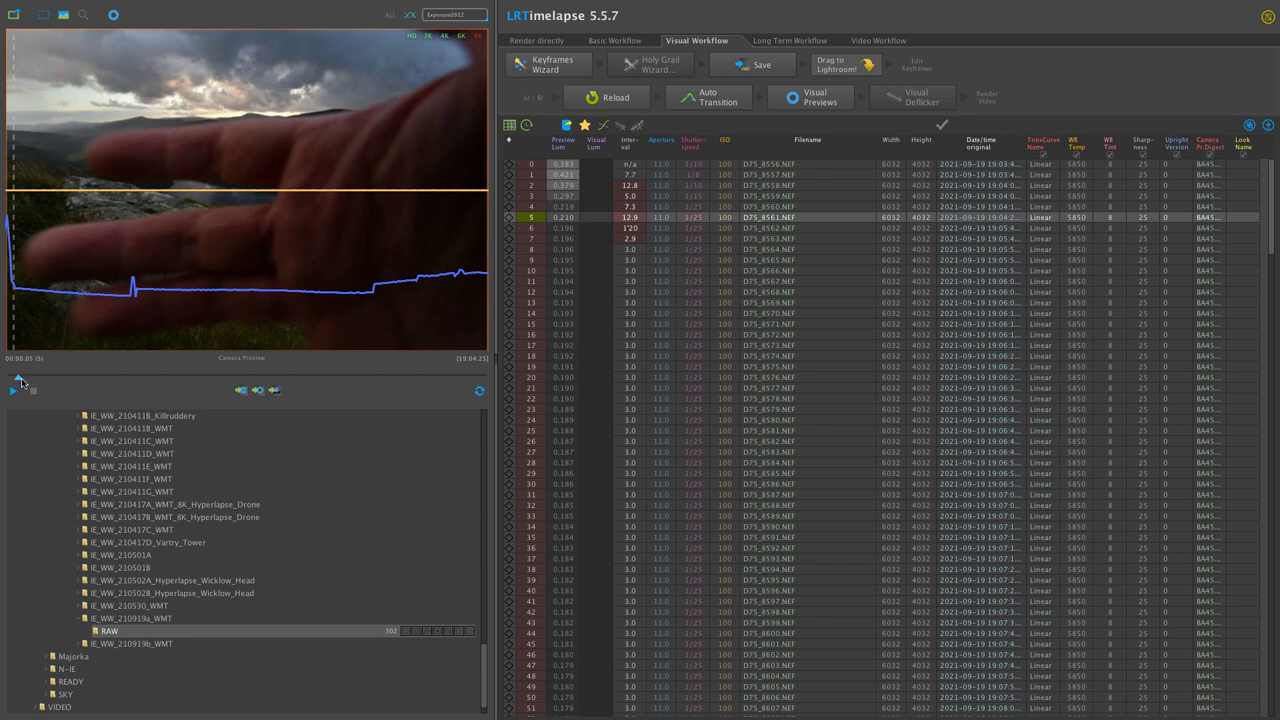
pyautogui.moveTo(23, 383); pyautogui.dragTo(19, 382)
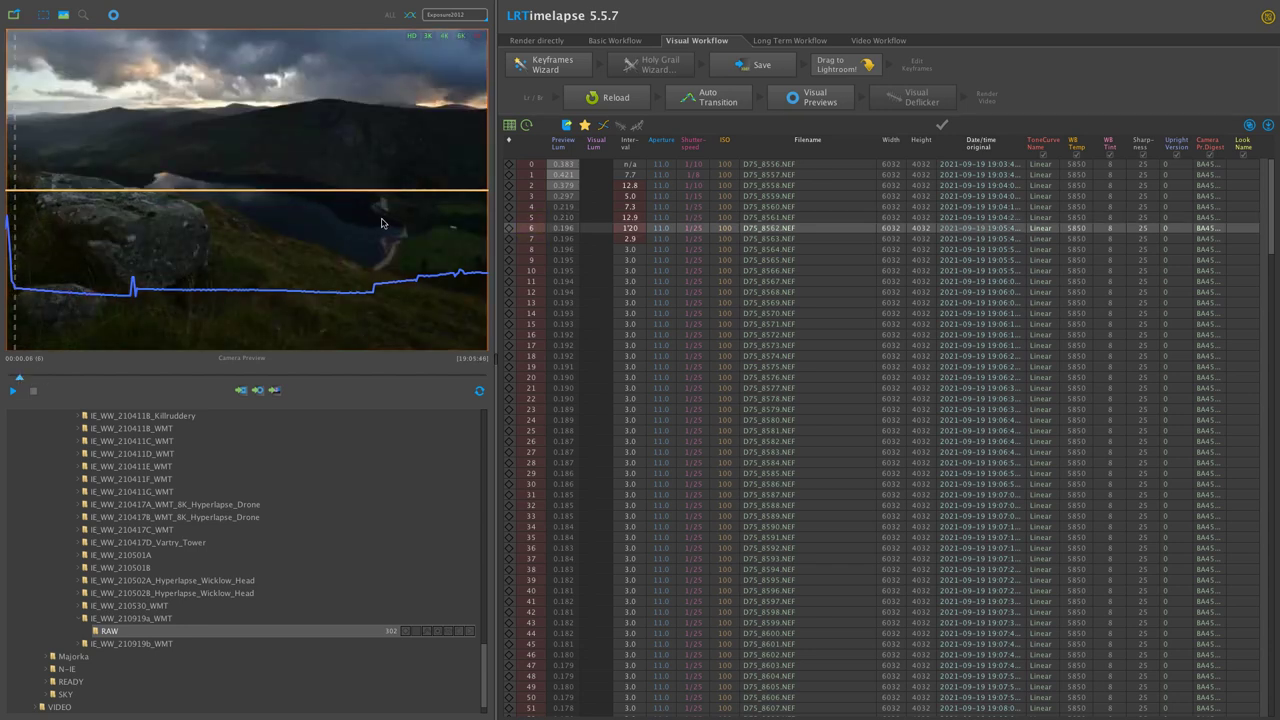
# - Remove frames 0–5 into a RAW_REMOVED folder, leaving 296 frames
pyautogui.click(659, 217)
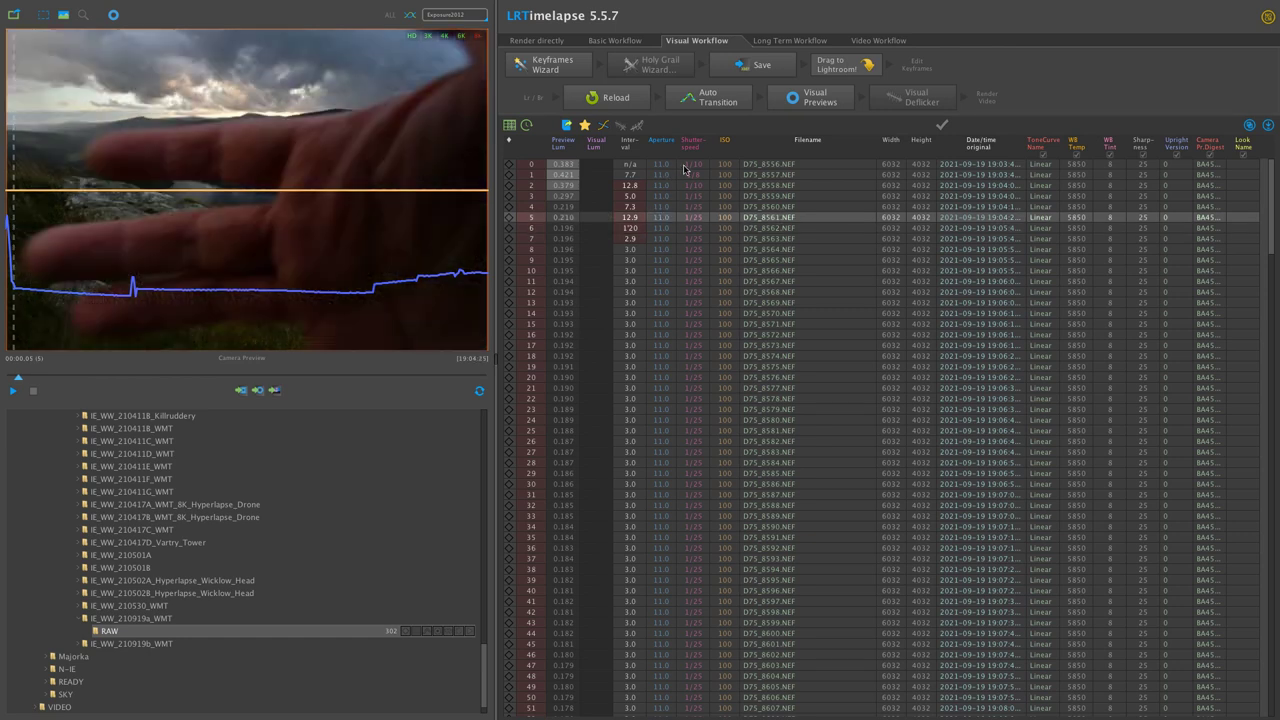
pyautogui.keyDown('shift'); pyautogui.click(685, 166); pyautogui.keyUp('shift')
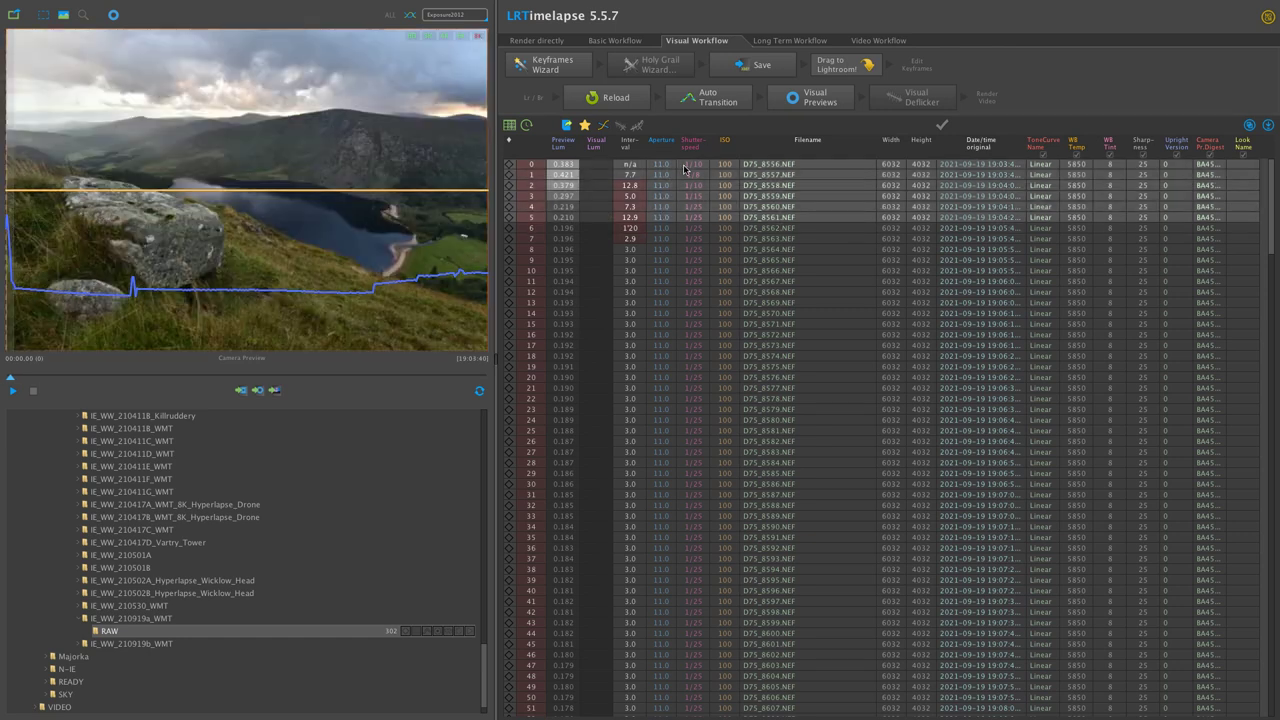
pyautogui.rightClick(684, 169)
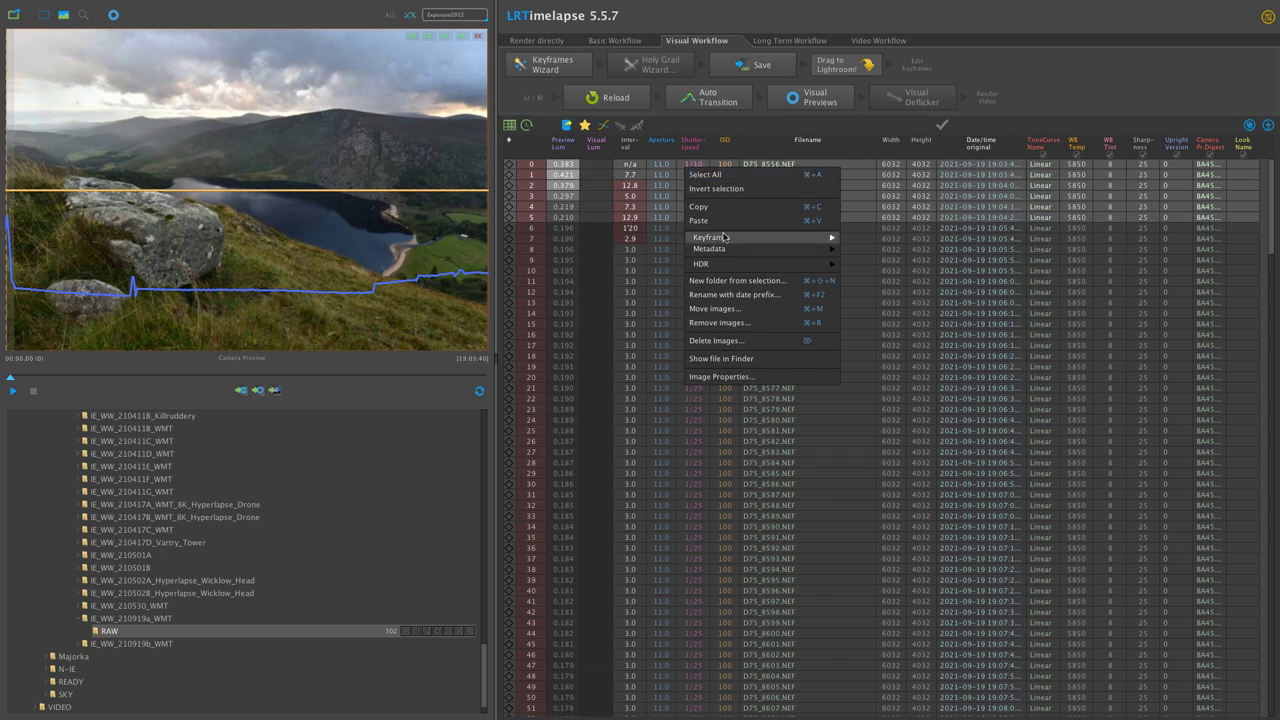
pyautogui.click(729, 324)
pyautogui.click(797, 395)
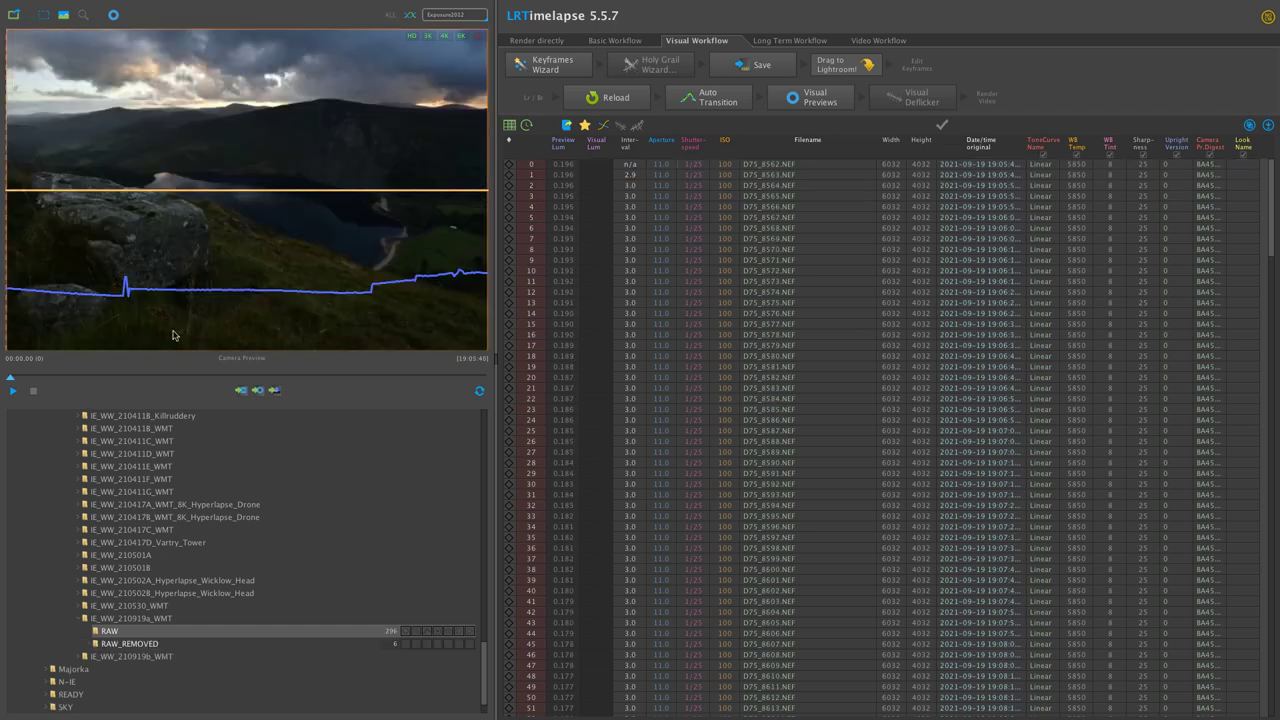
# - Scrub through the whole sequence to its end and settle on frame 250 as the last keeper
pyautogui.moveTo(11, 381); pyautogui.dragTo(127, 377)
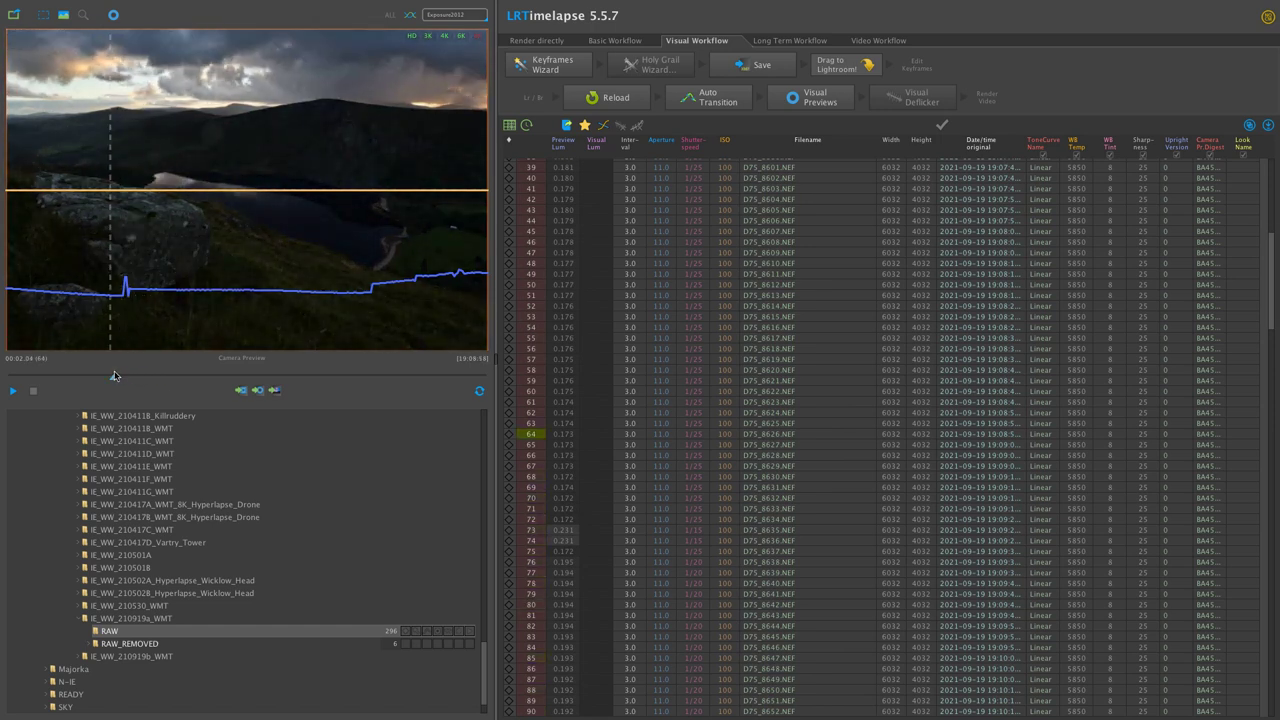
pyautogui.moveTo(127, 377); pyautogui.dragTo(128, 374)
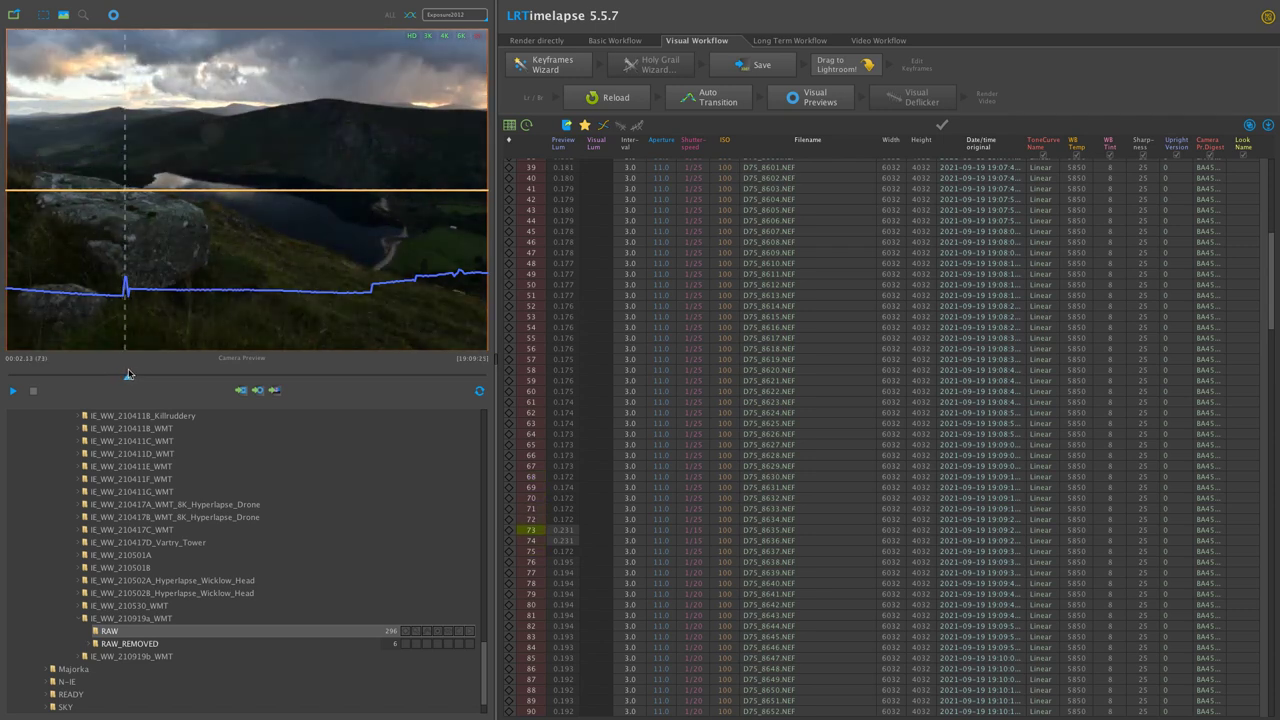
pyautogui.moveTo(130, 374); pyautogui.dragTo(130, 373)
pyautogui.moveTo(131, 373); pyautogui.dragTo(321, 351)
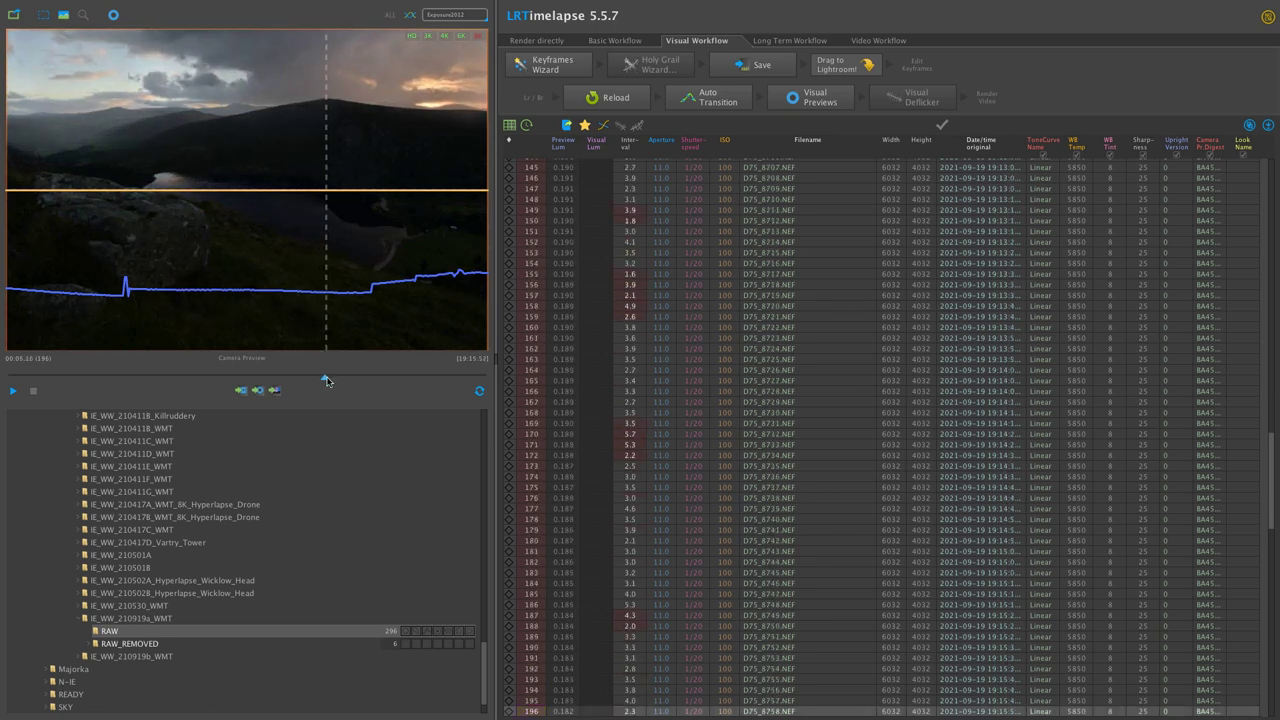
pyautogui.moveTo(326, 380); pyautogui.dragTo(378, 378)
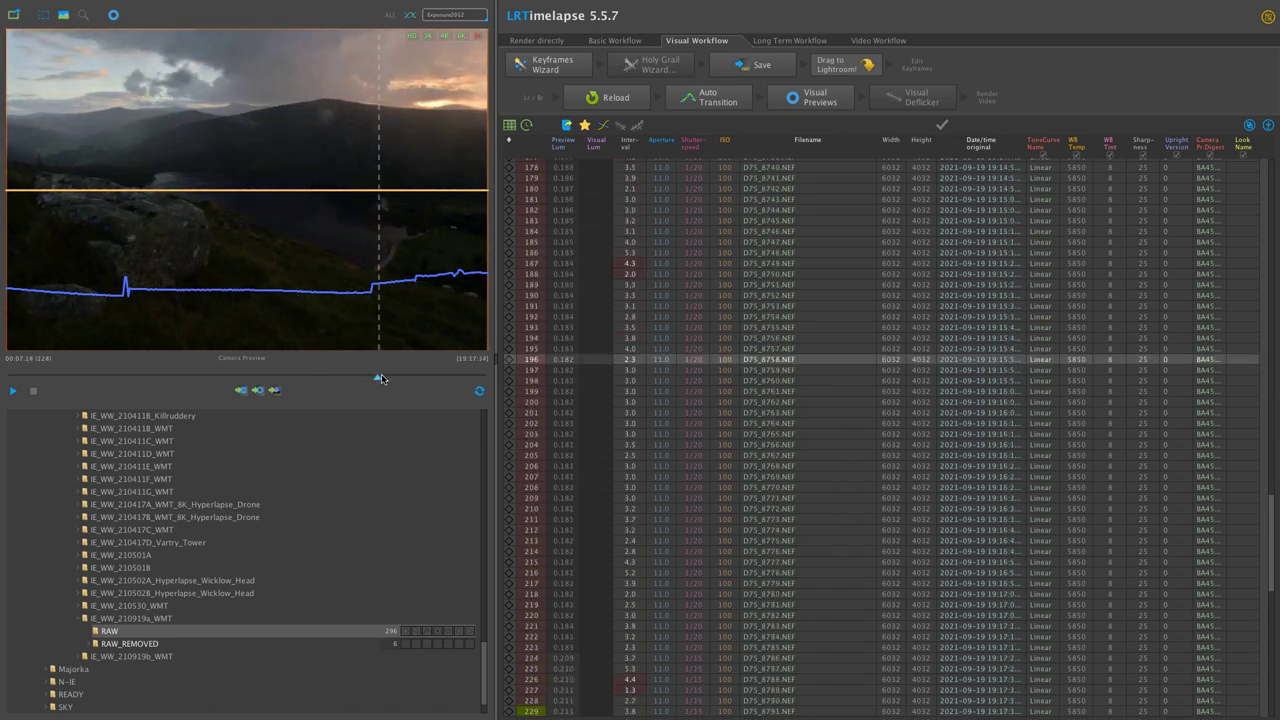
pyautogui.moveTo(378, 378)
pyautogui.mouseDown()
pyautogui.moveTo(410, 377)
pyautogui.moveTo(366, 372)
pyautogui.mouseUp()
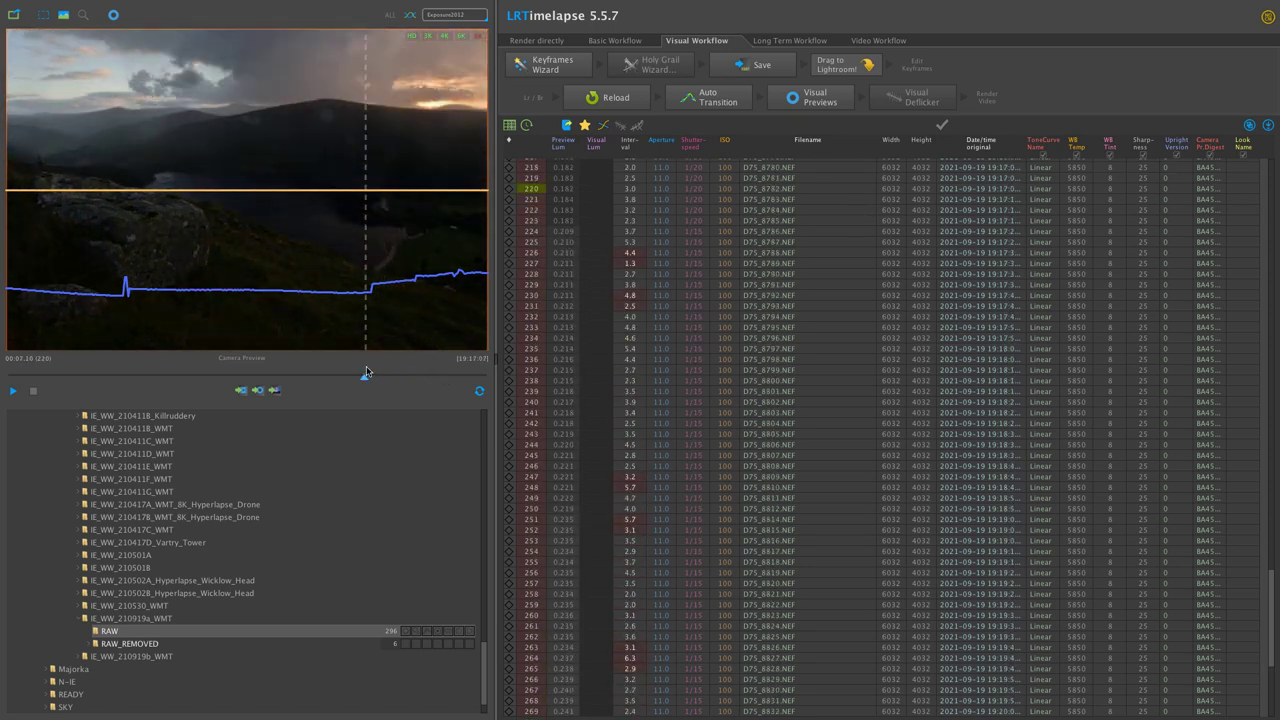
pyautogui.moveTo(366, 372); pyautogui.dragTo(418, 361)
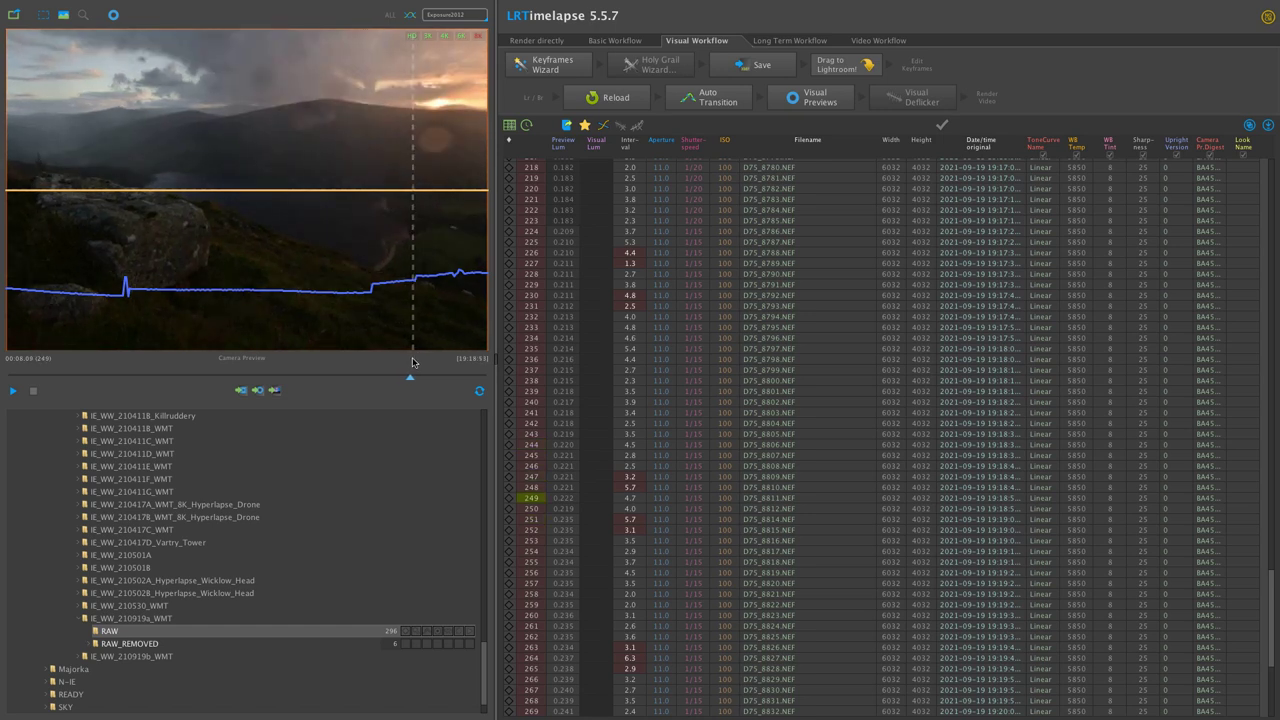
pyautogui.moveTo(418, 361); pyautogui.dragTo(471, 354)
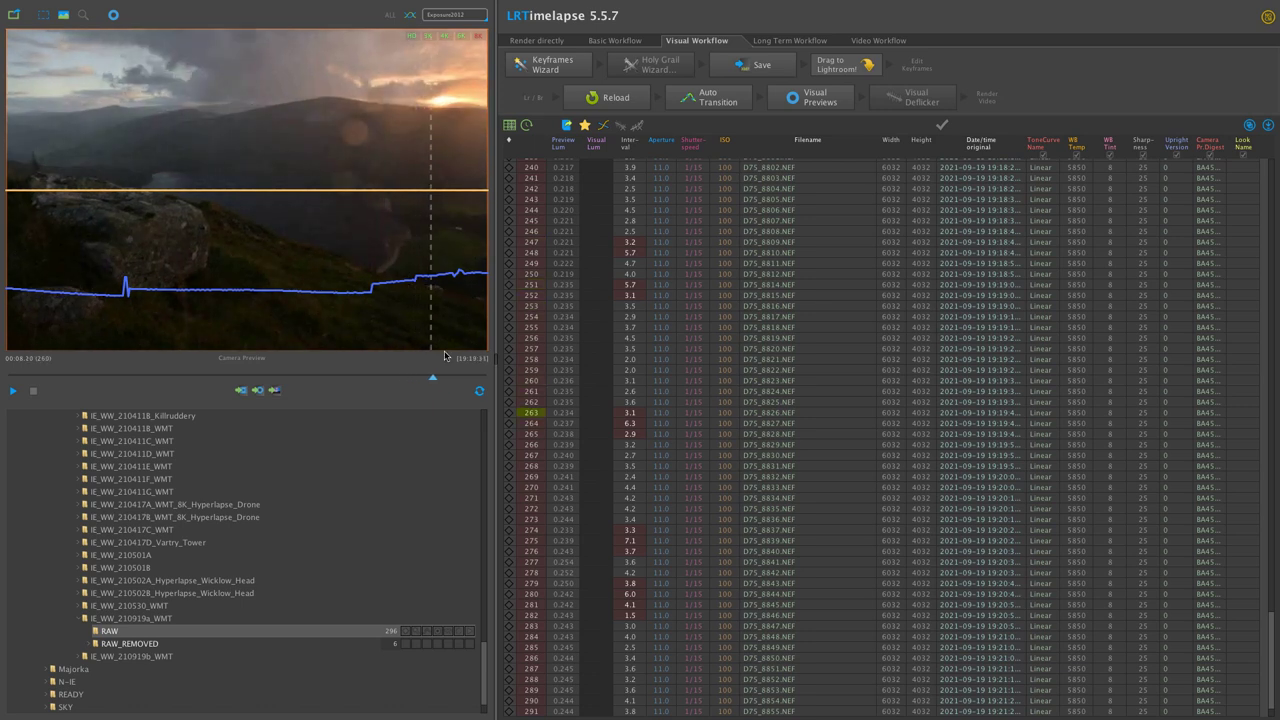
pyautogui.moveTo(471, 354)
pyautogui.mouseDown()
pyautogui.moveTo(408, 355)
pyautogui.moveTo(471, 348)
pyautogui.moveTo(441, 359)
pyautogui.moveTo(470, 348)
pyautogui.moveTo(441, 343)
pyautogui.moveTo(399, 361)
pyautogui.moveTo(486, 278)
pyautogui.moveTo(439, 321)
pyautogui.moveTo(352, 345)
pyautogui.moveTo(413, 323)
pyautogui.mouseUp()
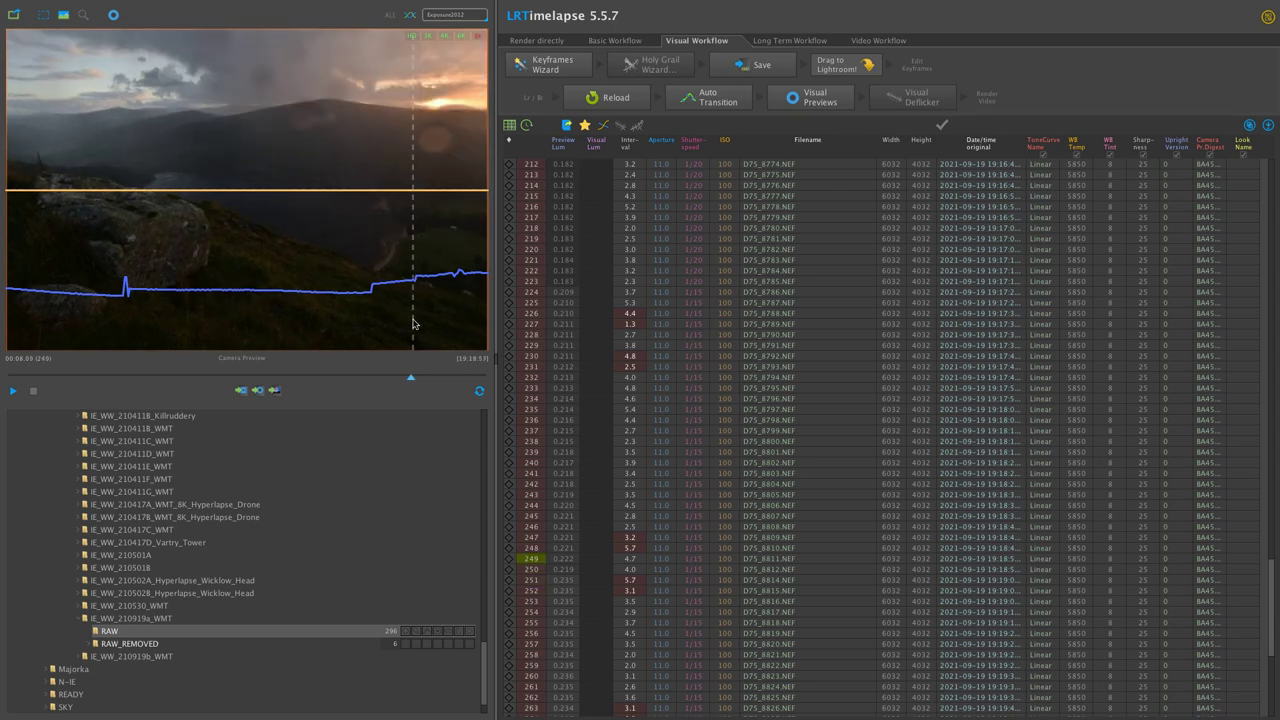
pyautogui.moveTo(413, 323); pyautogui.dragTo(416, 323)
pyautogui.scroll(-5, 790, 600)
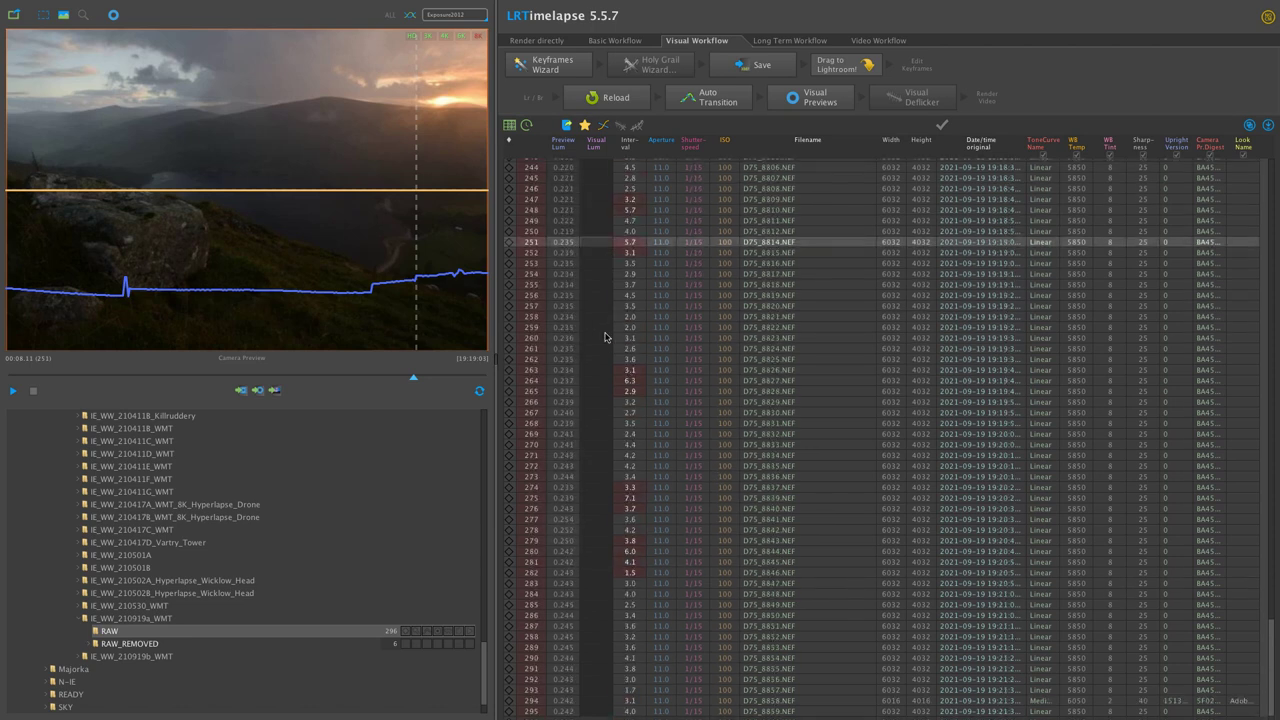
# - Select frames 251–295 and delete those 45 trailing frames from disk
pyautogui.keyDown('shift'); pyautogui.click(597, 712); pyautogui.keyUp('shift')
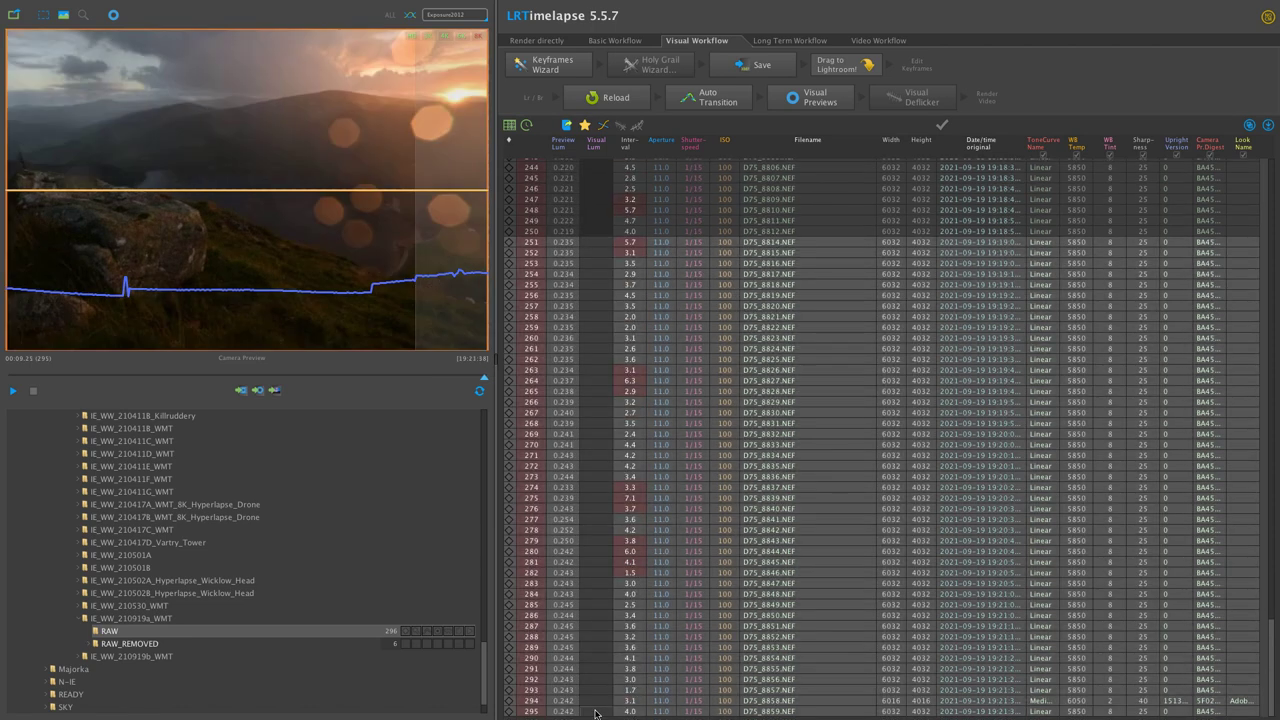
pyautogui.rightClick(616, 313)
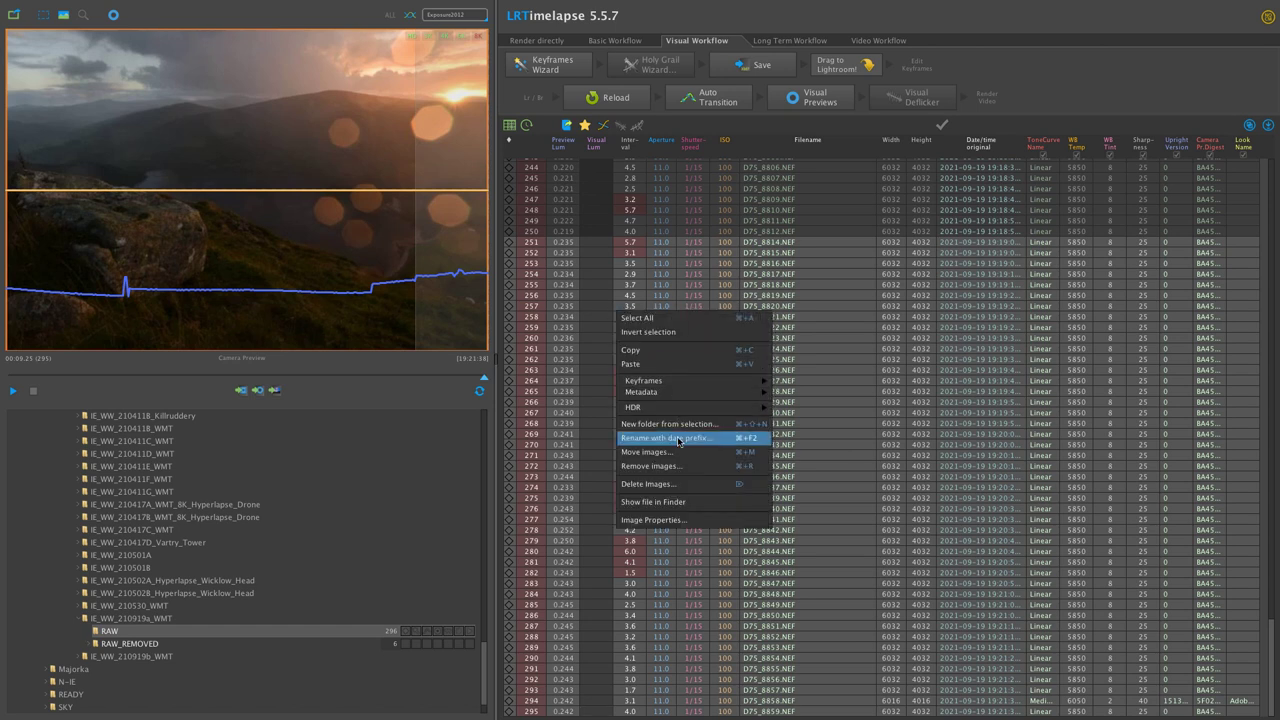
pyautogui.click(700, 475)
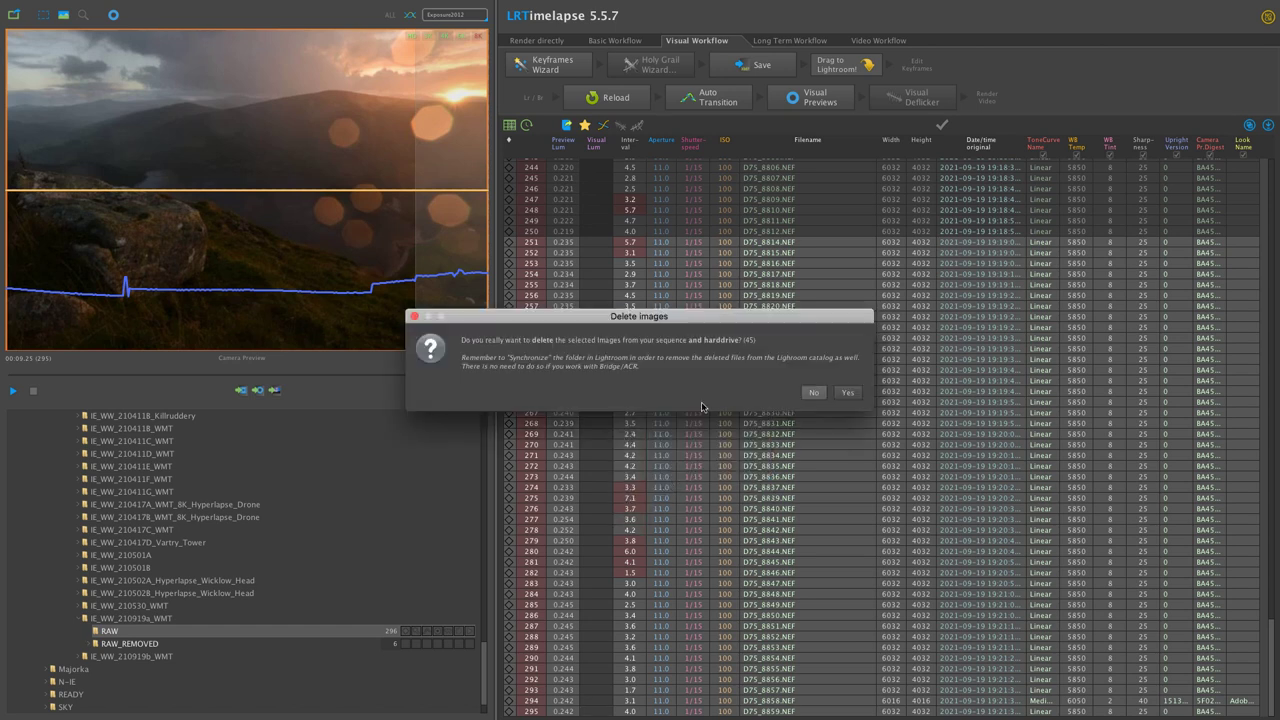
pyautogui.click(847, 392)
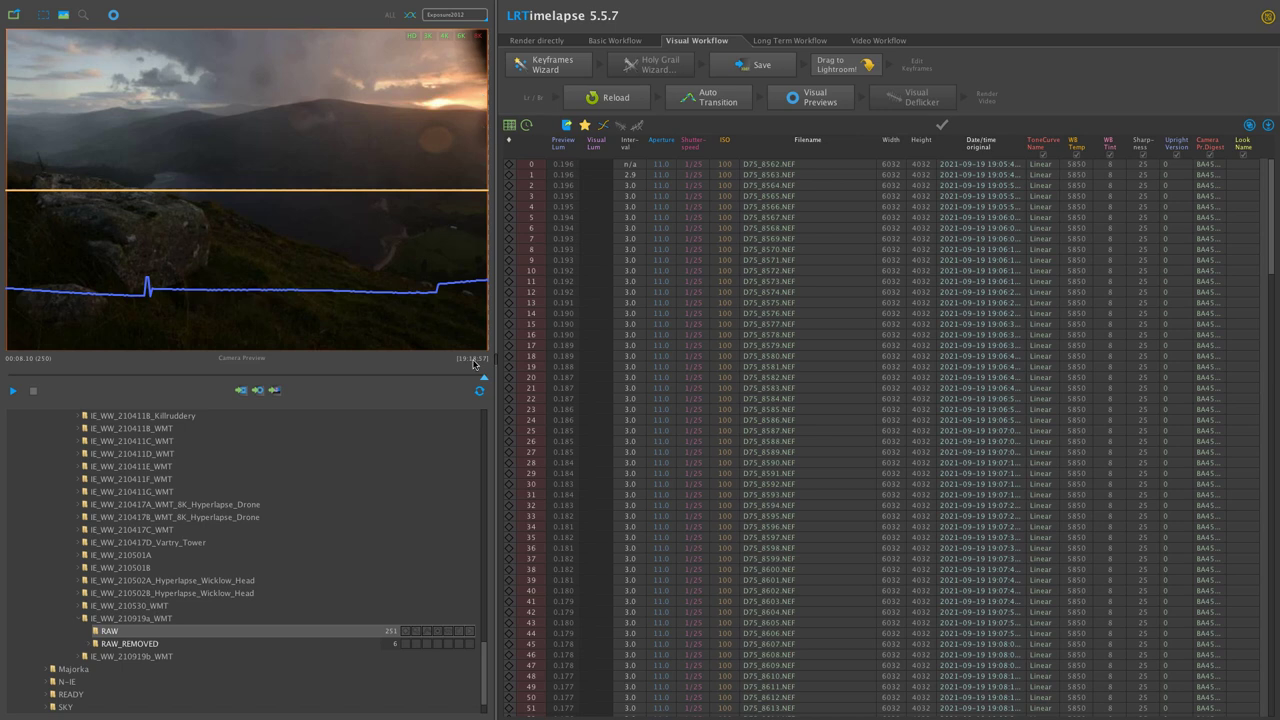
pyautogui.click(13, 391)
pyautogui.moveTo(484, 378)
pyautogui.mouseDown()
pyautogui.moveTo(369, 353)
pyautogui.moveTo(495, 358)
pyautogui.mouseUp()
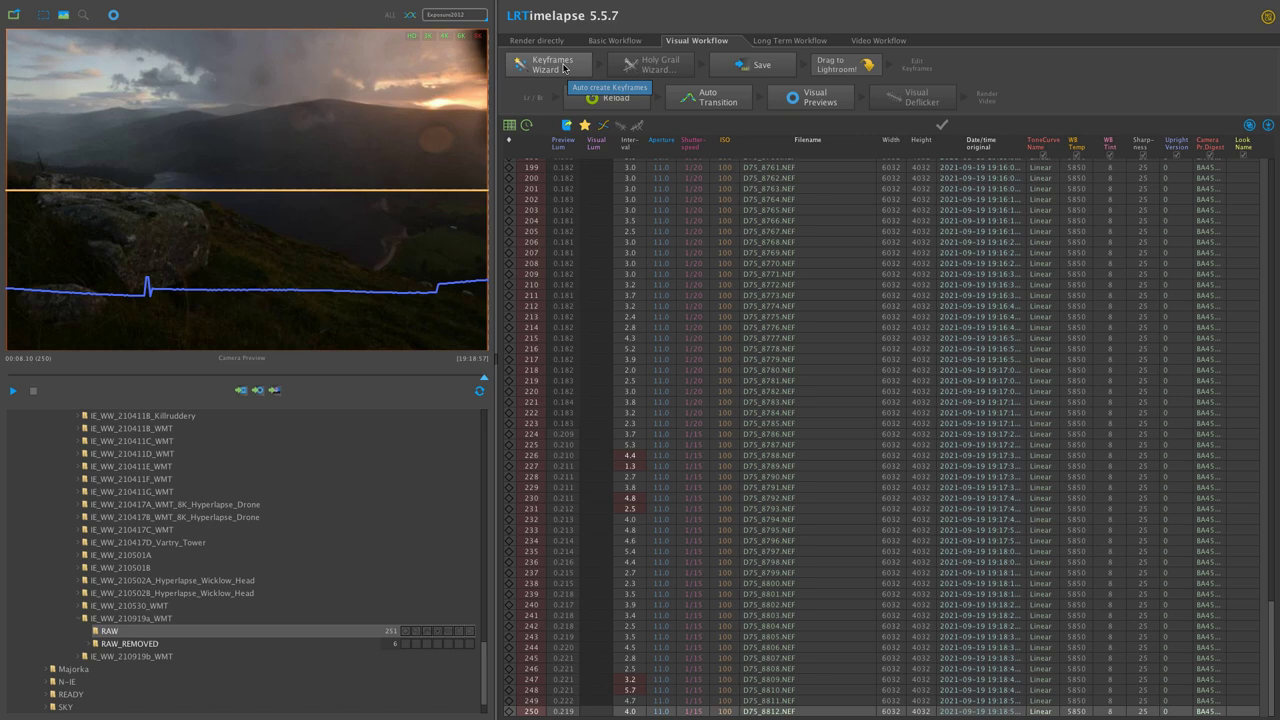
# - Run the Keyframes Wizard with the keyframe count raised to three
pyautogui.click(563, 68)
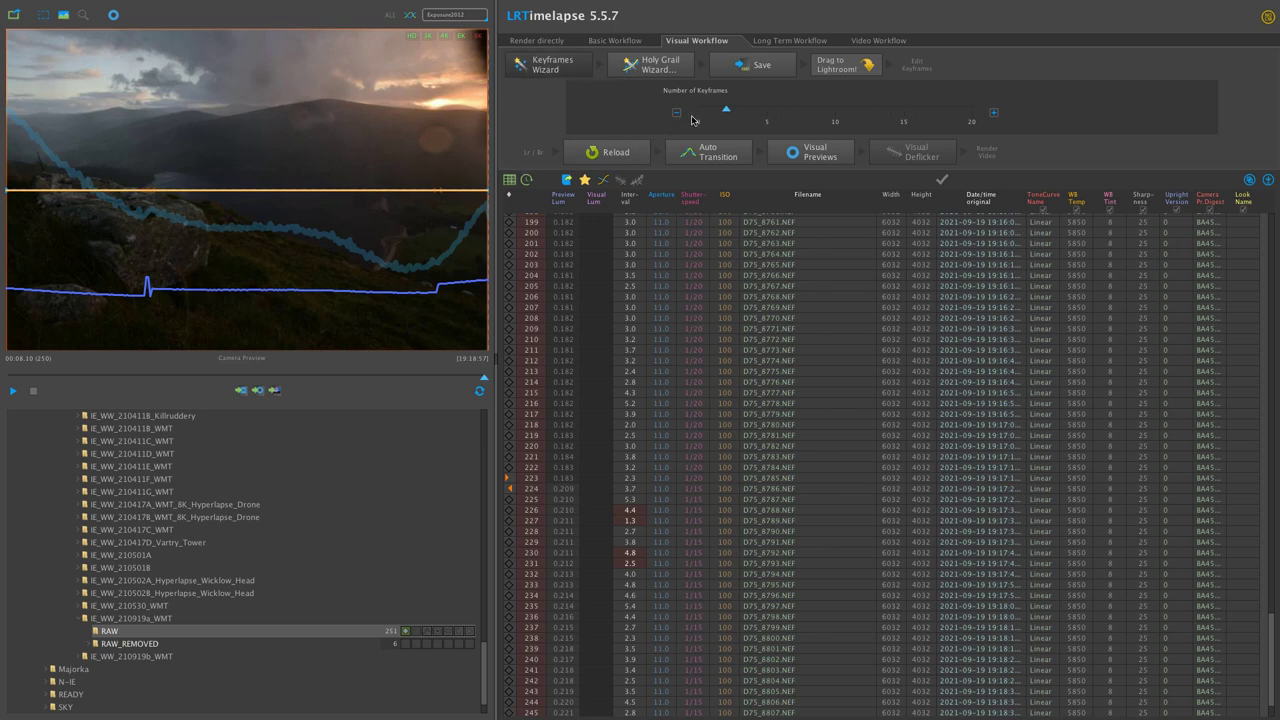
pyautogui.moveTo(734, 112); pyautogui.dragTo(753, 112)
pyautogui.moveTo(754, 109); pyautogui.dragTo(769, 112)
# - Generate the Holy Grail curve and fine-tune its Rotate and Stretch sliders
pyautogui.click(656, 72)
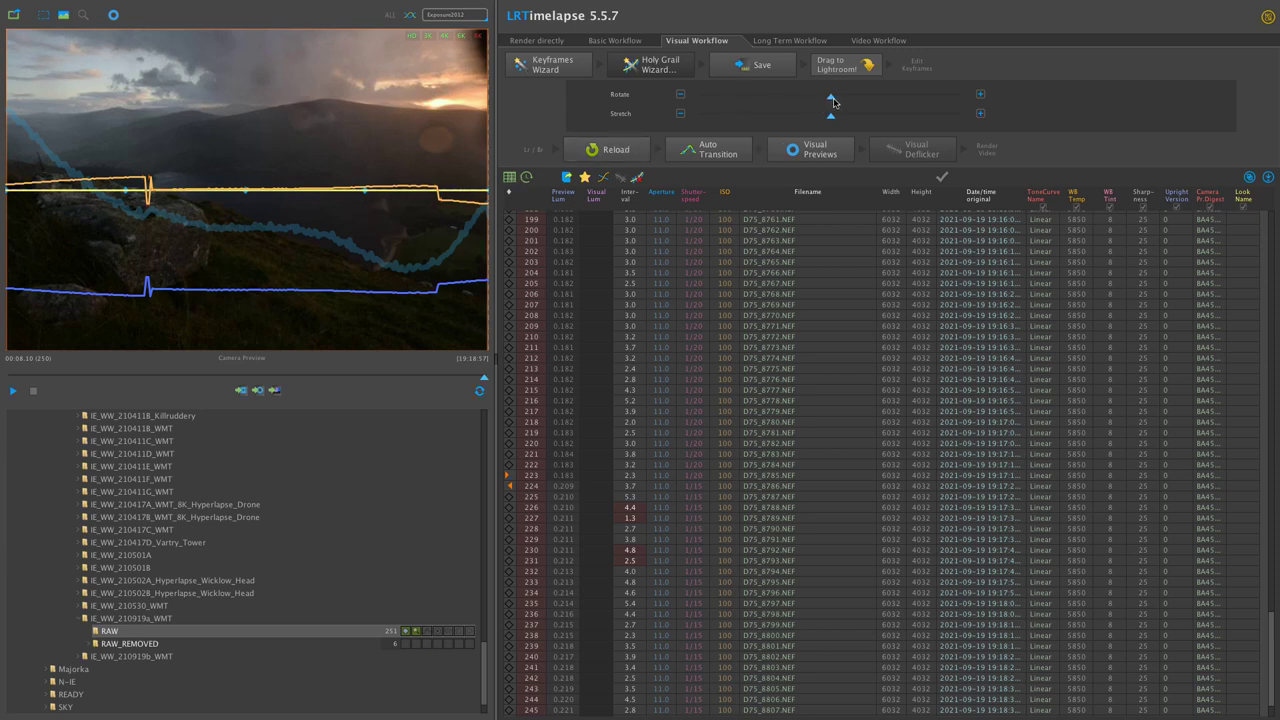
pyautogui.moveTo(831, 101); pyautogui.dragTo(831, 102)
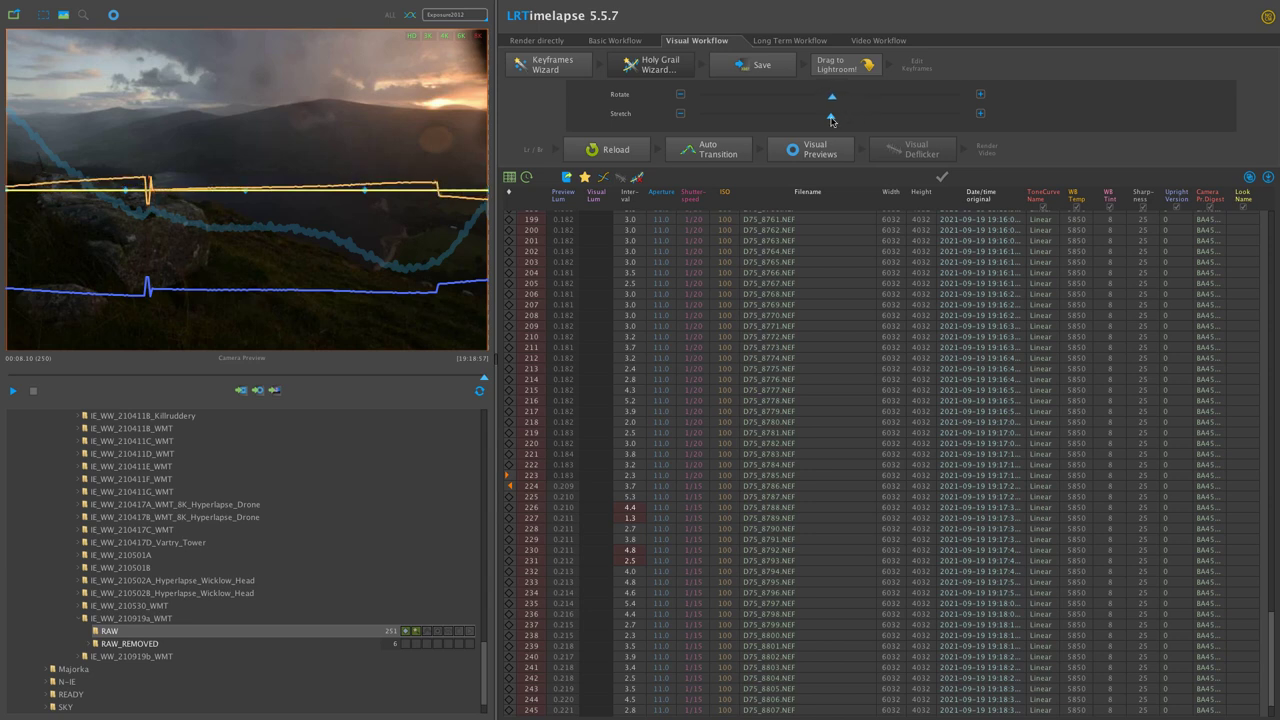
pyautogui.moveTo(836, 121); pyautogui.dragTo(822, 120)
pyautogui.moveTo(822, 120); pyautogui.dragTo(833, 120)
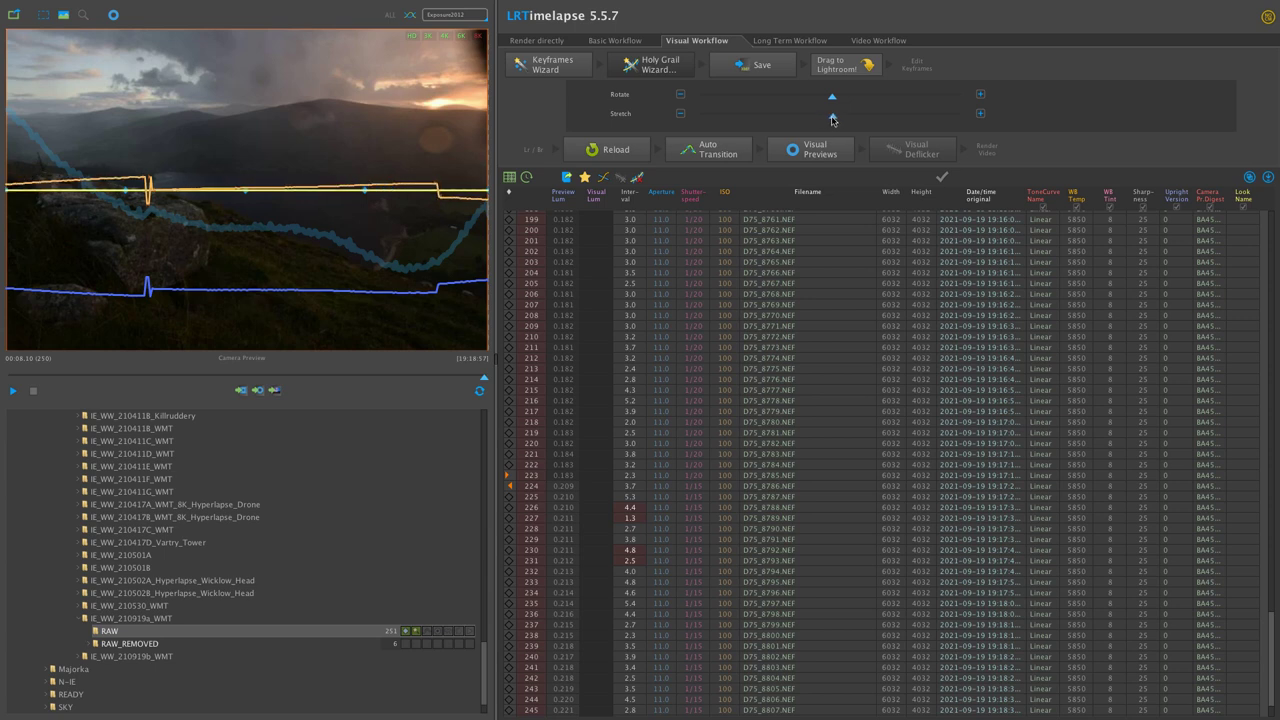
# - Save keyframes and curve to the frames, then select all 251 RAW photos in Lightroom
pyautogui.click(773, 67)
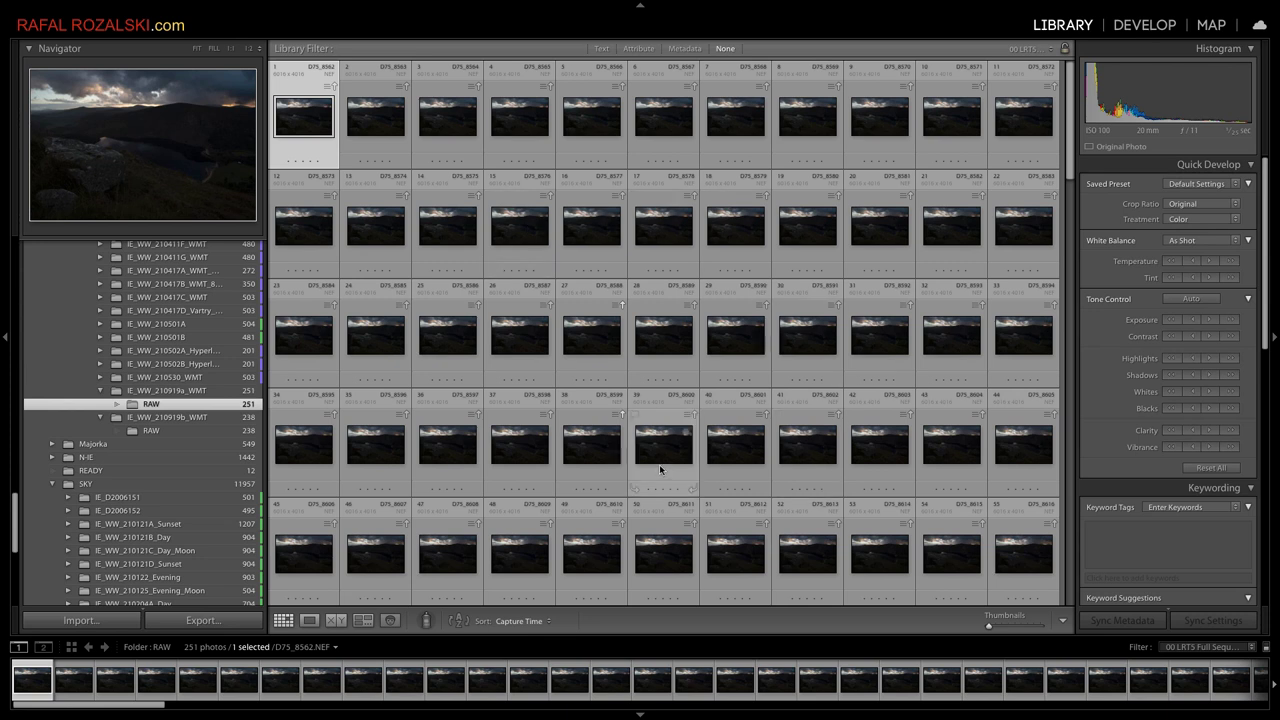
pyautogui.press('super+a')
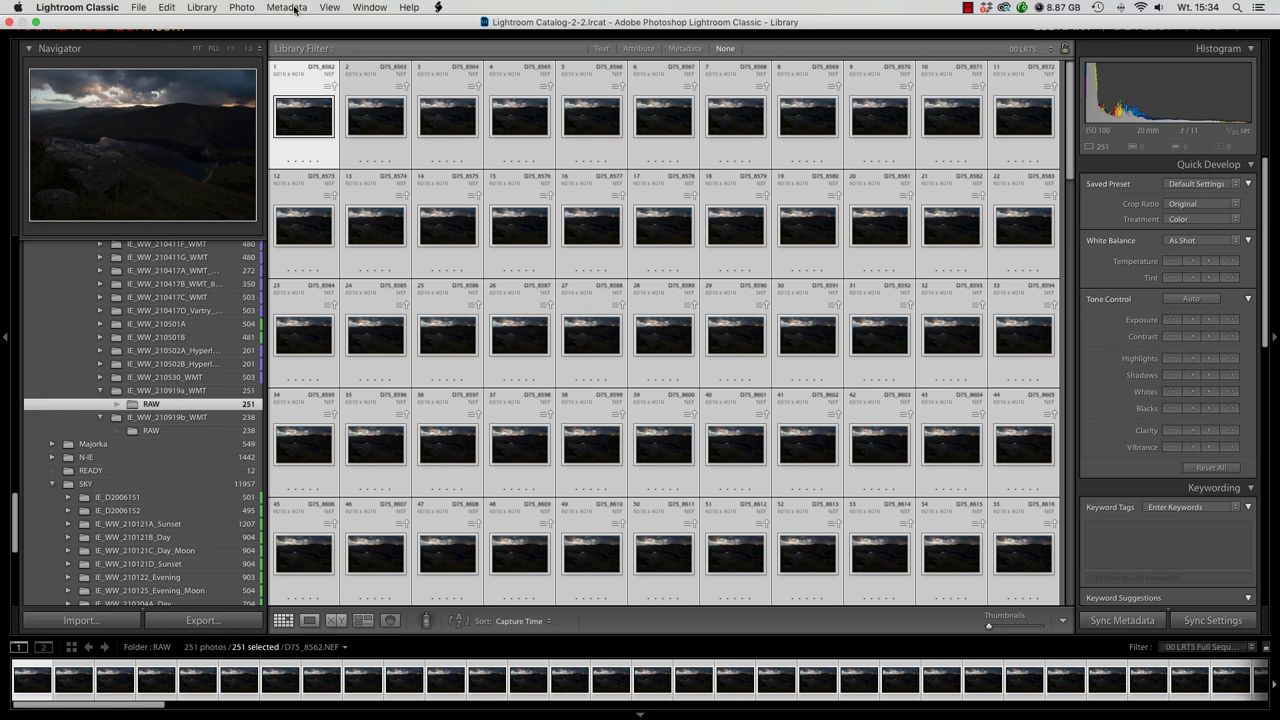
# - Read metadata from files and filter the photos with the 01 LRT5 Keyframes preset
pyautogui.click(295, 8)
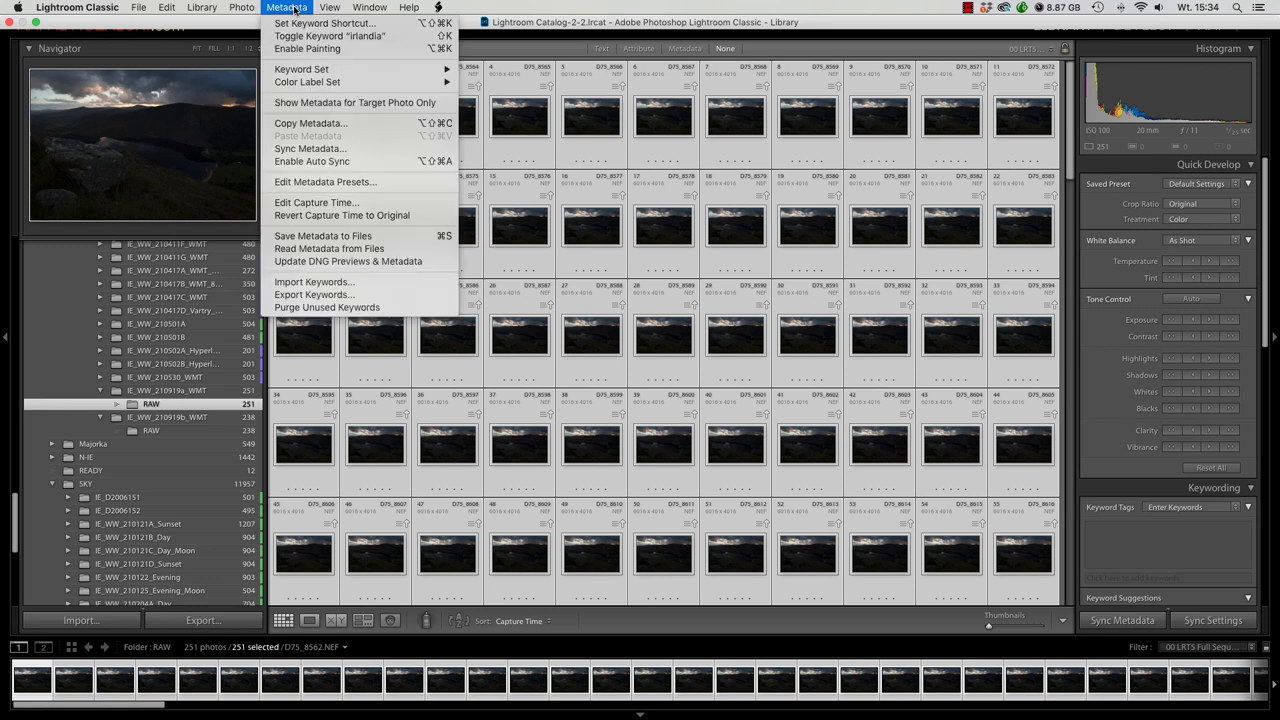
pyautogui.click(366, 250)
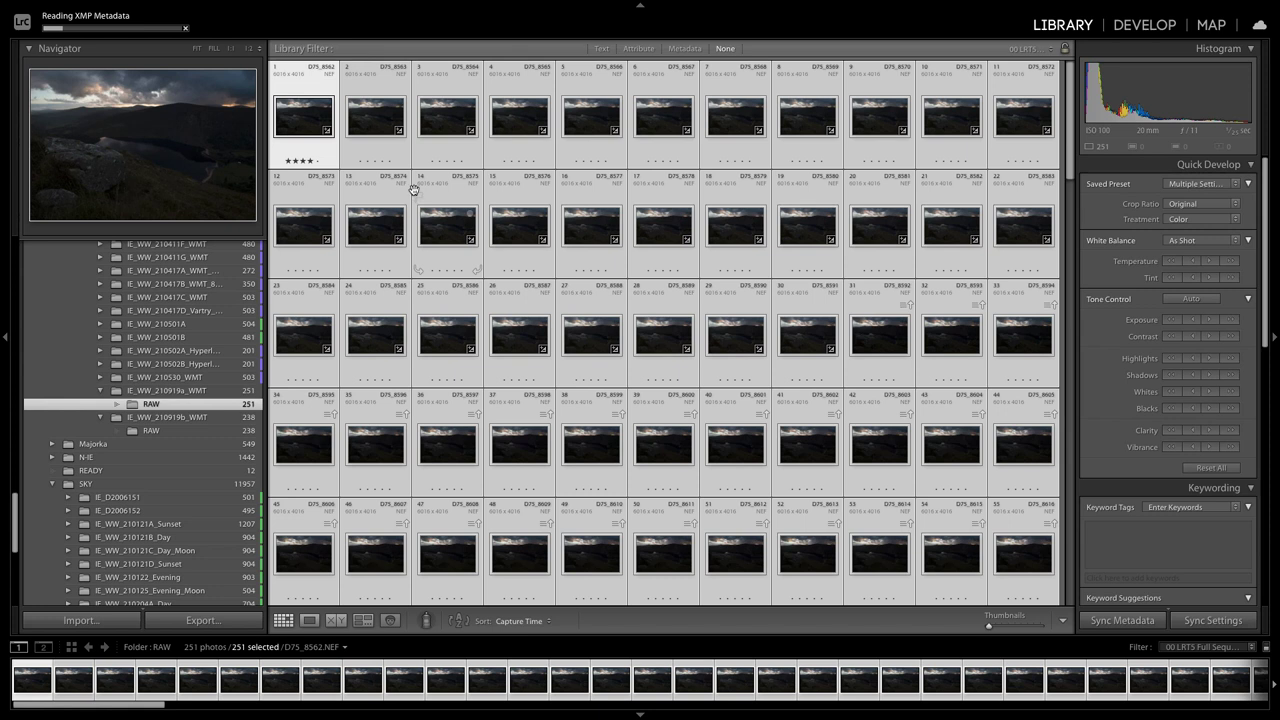
pyautogui.click(1193, 647)
pyautogui.click(1183, 657)
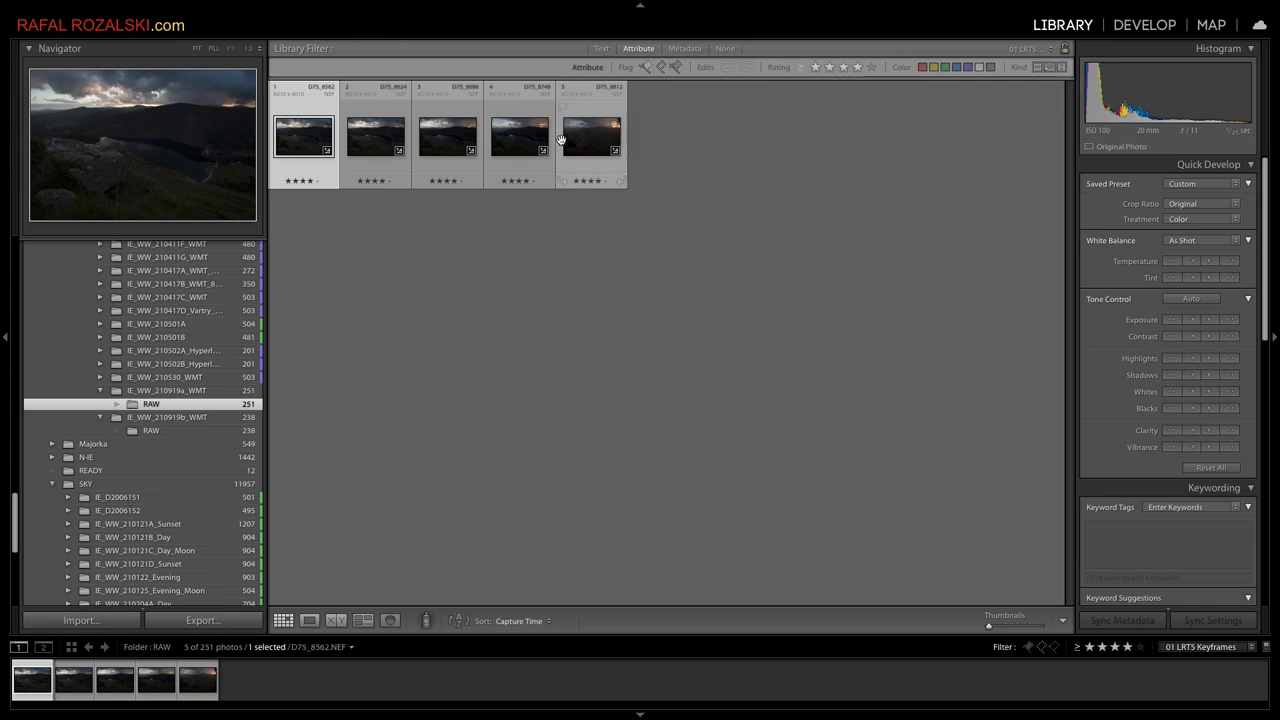
# - Open keyframe D75_8562.NEF in Develop and collapse the left navigator and presets panel
pyautogui.click(1157, 24)
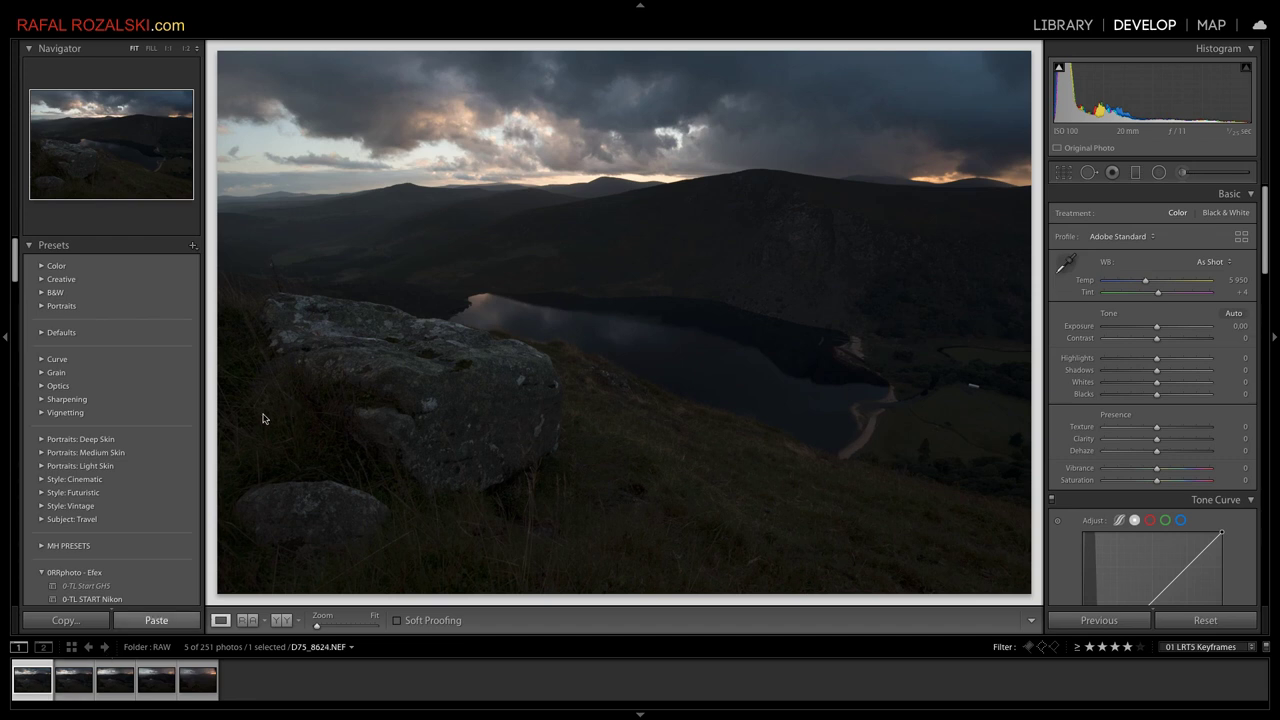
pyautogui.scroll(-3, 120, 417)
pyautogui.scroll(-2, 122, 424)
pyautogui.scroll(-2, 122, 424)
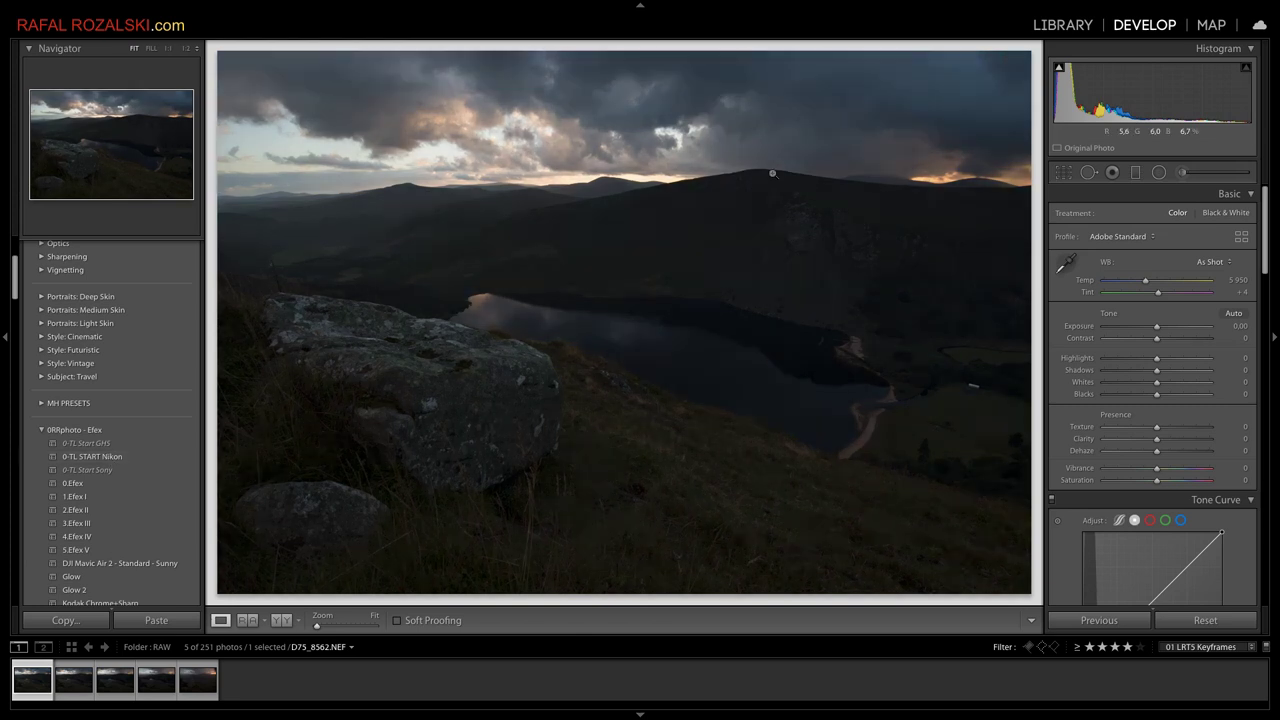
pyautogui.click(5, 342)
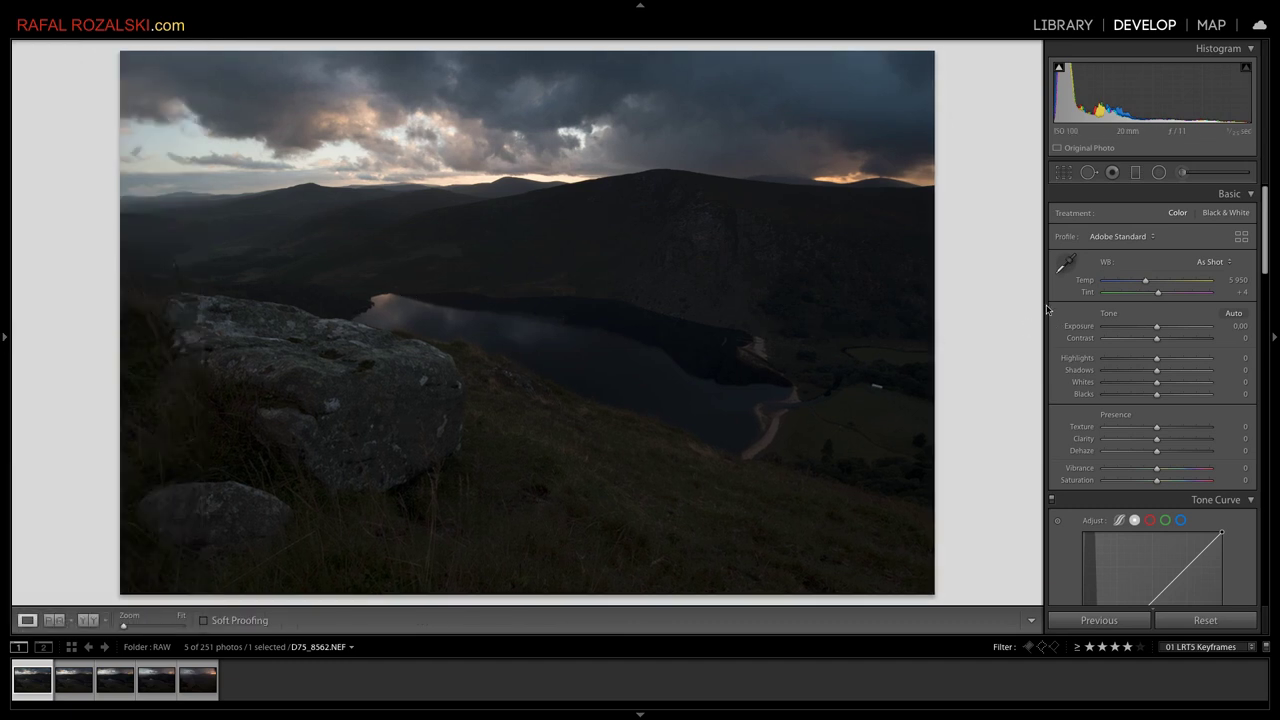
# - Compare Camera Matching profiles and apply Camera Flat to the keyframe
pyautogui.click(1121, 237)
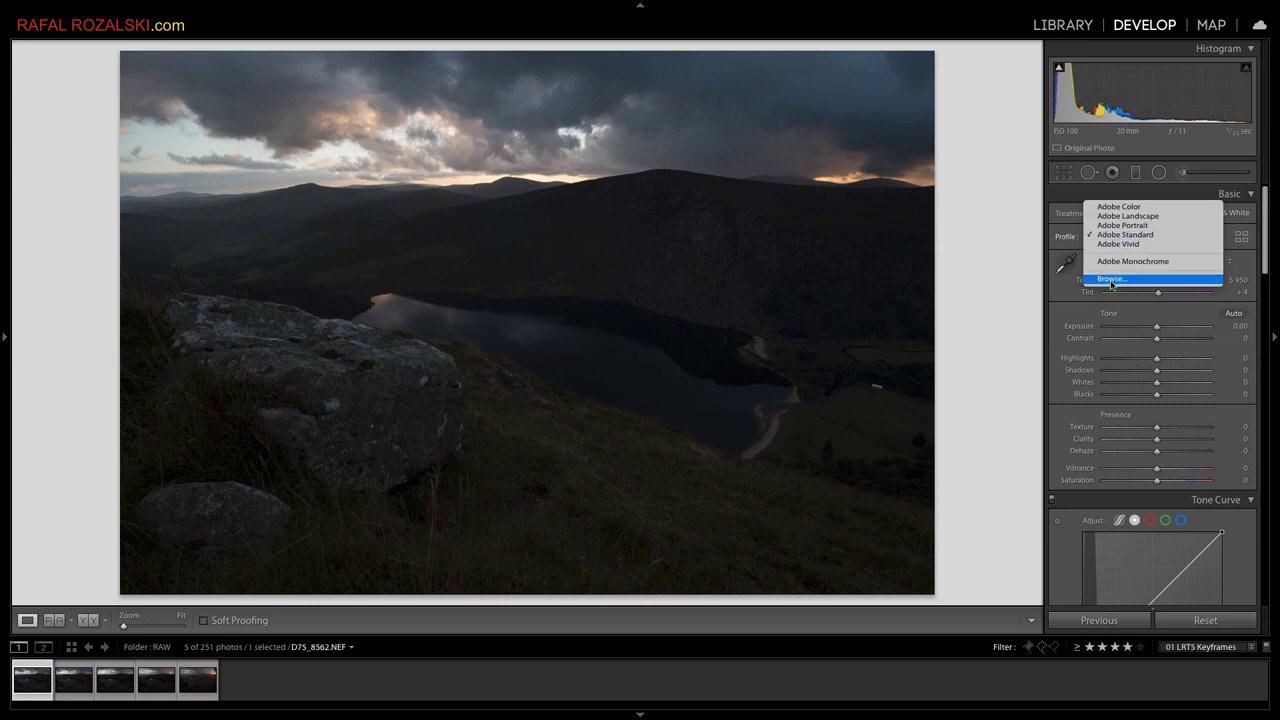
pyautogui.click(1111, 278)
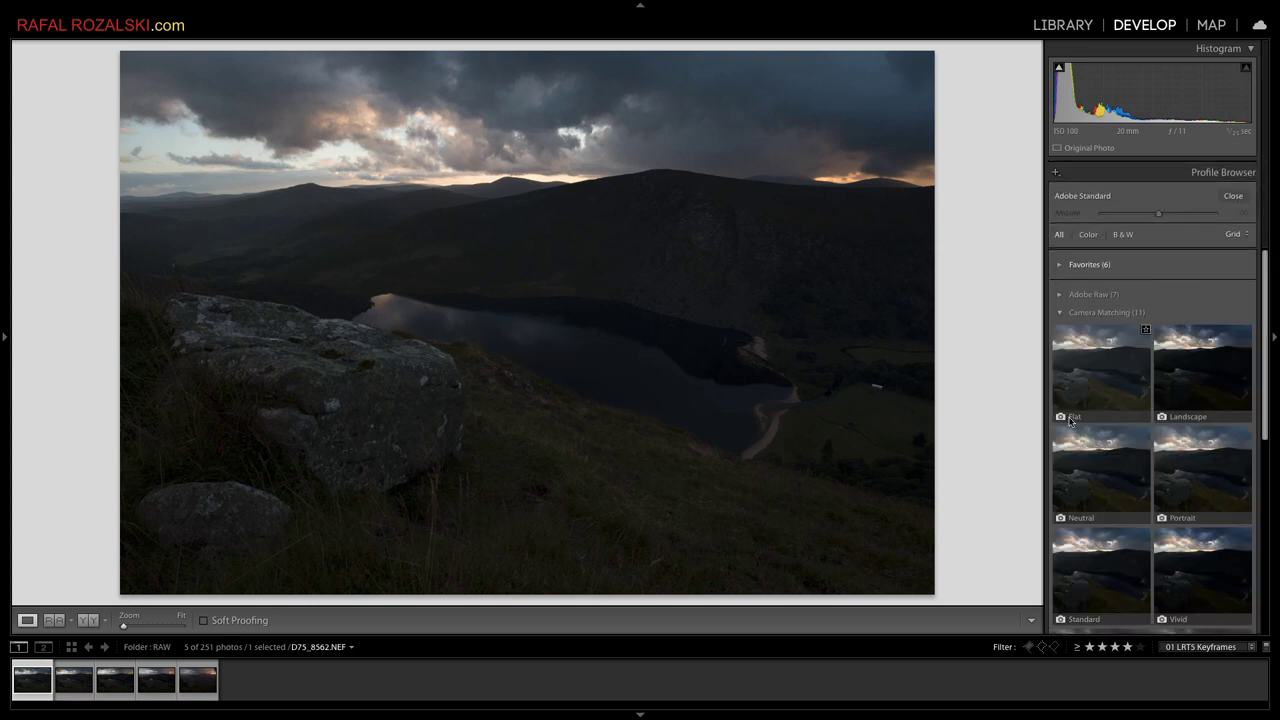
pyautogui.click(1091, 405)
pyautogui.click(1189, 397)
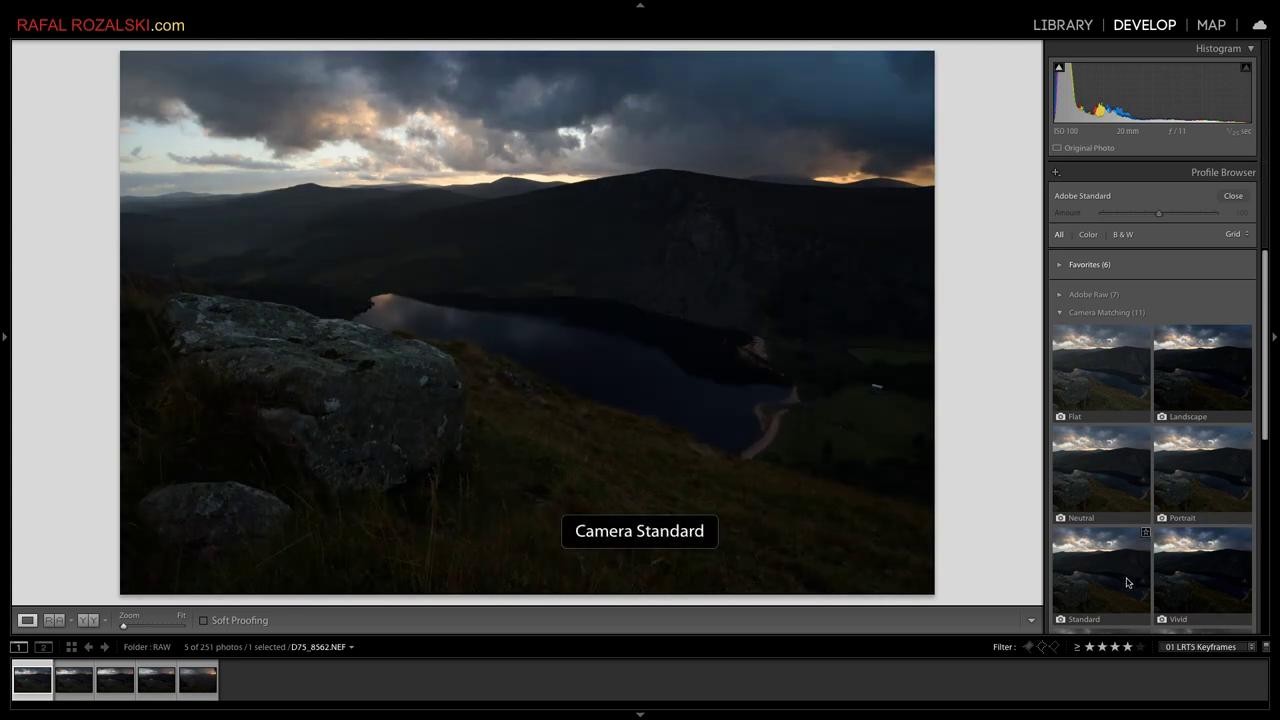
pyautogui.click(1100, 387)
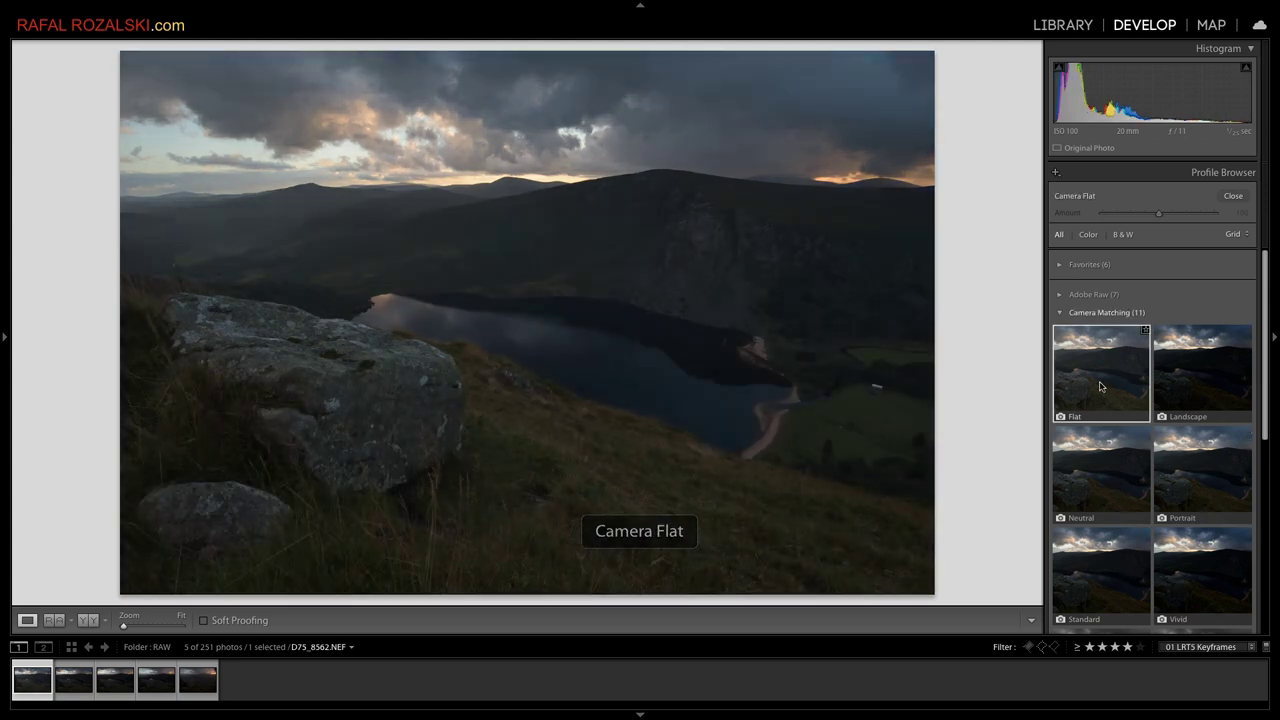
pyautogui.click(1233, 195)
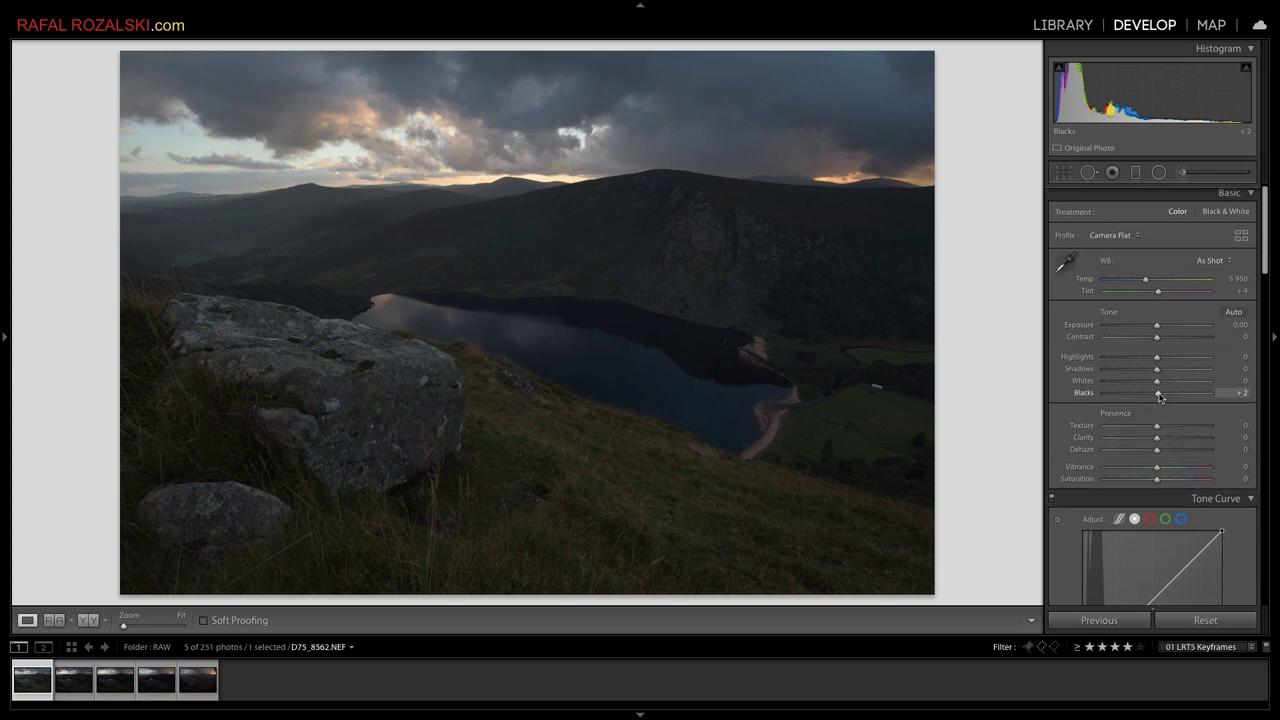
# - Set Blacks +3, Whites +6, Highlights −6 and Shadows +5 in the Basic panel
pyautogui.moveTo(1158, 396); pyautogui.dragTo(1157, 398)
pyautogui.moveTo(1158, 396); pyautogui.dragTo(1160, 397)
pyautogui.moveTo(1157, 381)
pyautogui.mouseDown()
pyautogui.moveTo(1181, 385)
pyautogui.moveTo(1160, 385)
pyautogui.mouseUp()
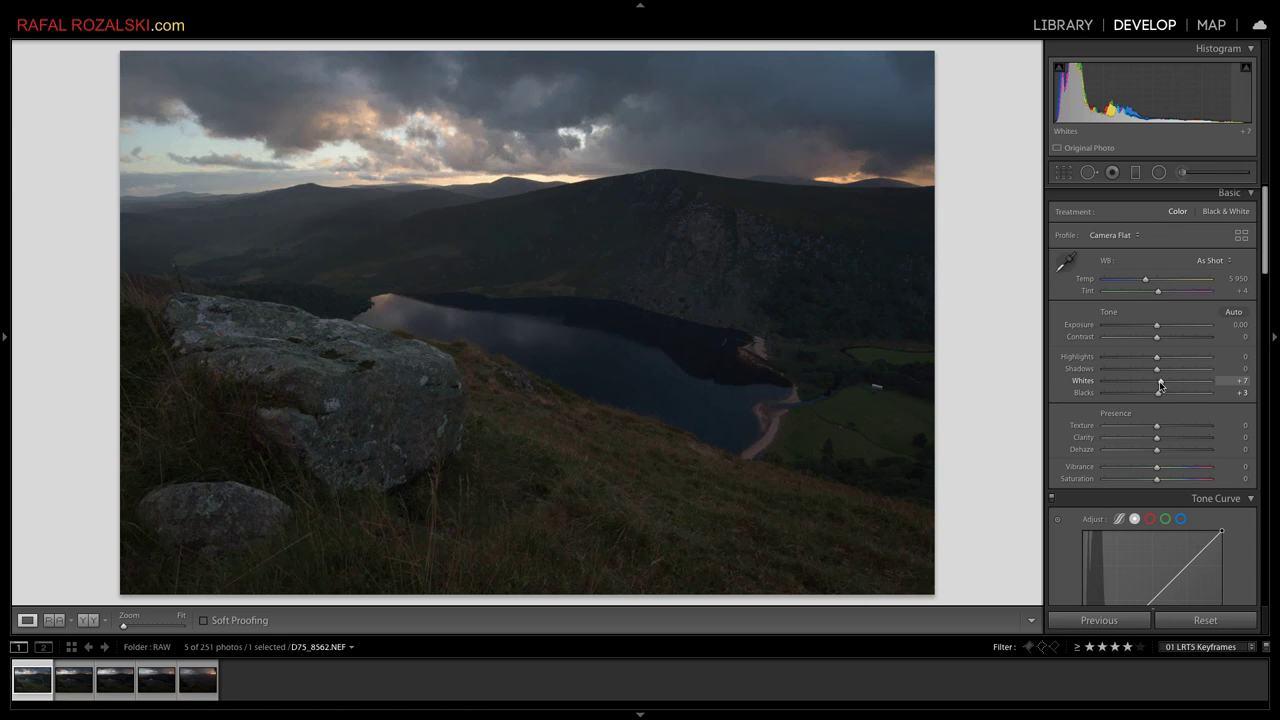
pyautogui.moveTo(1160, 384); pyautogui.dragTo(1161, 381)
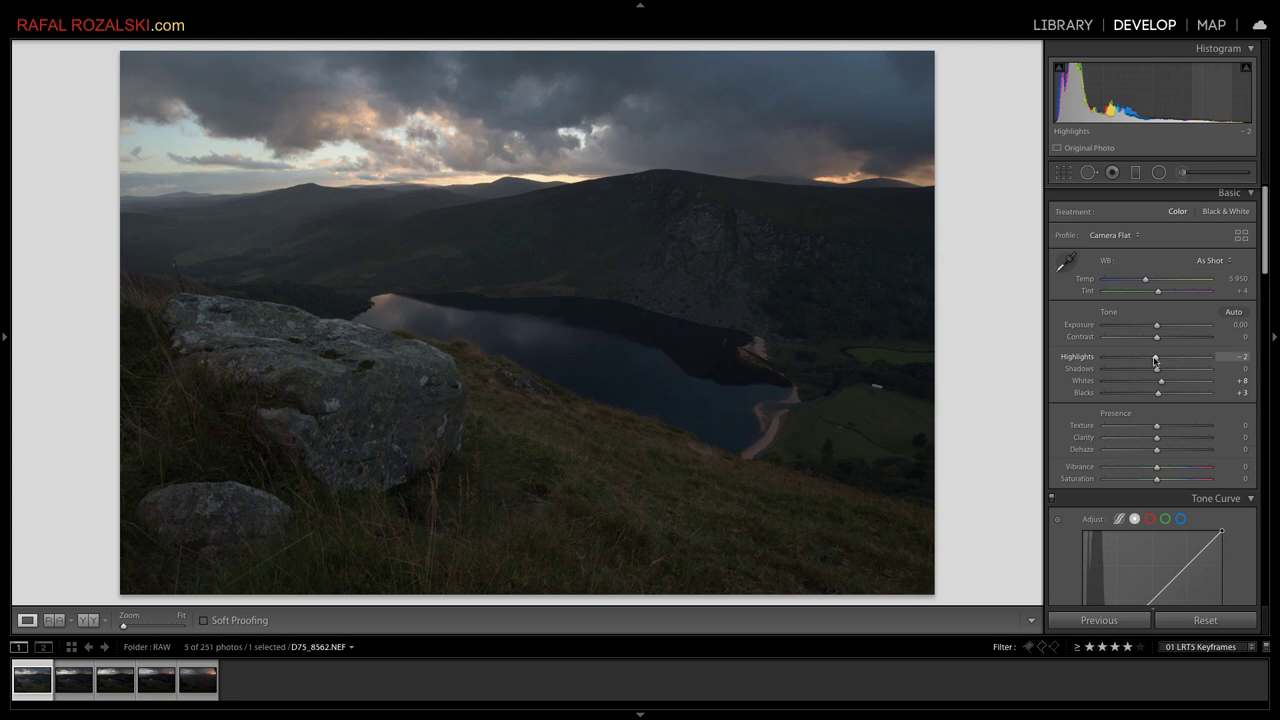
pyautogui.moveTo(1153, 358); pyautogui.dragTo(1158, 358)
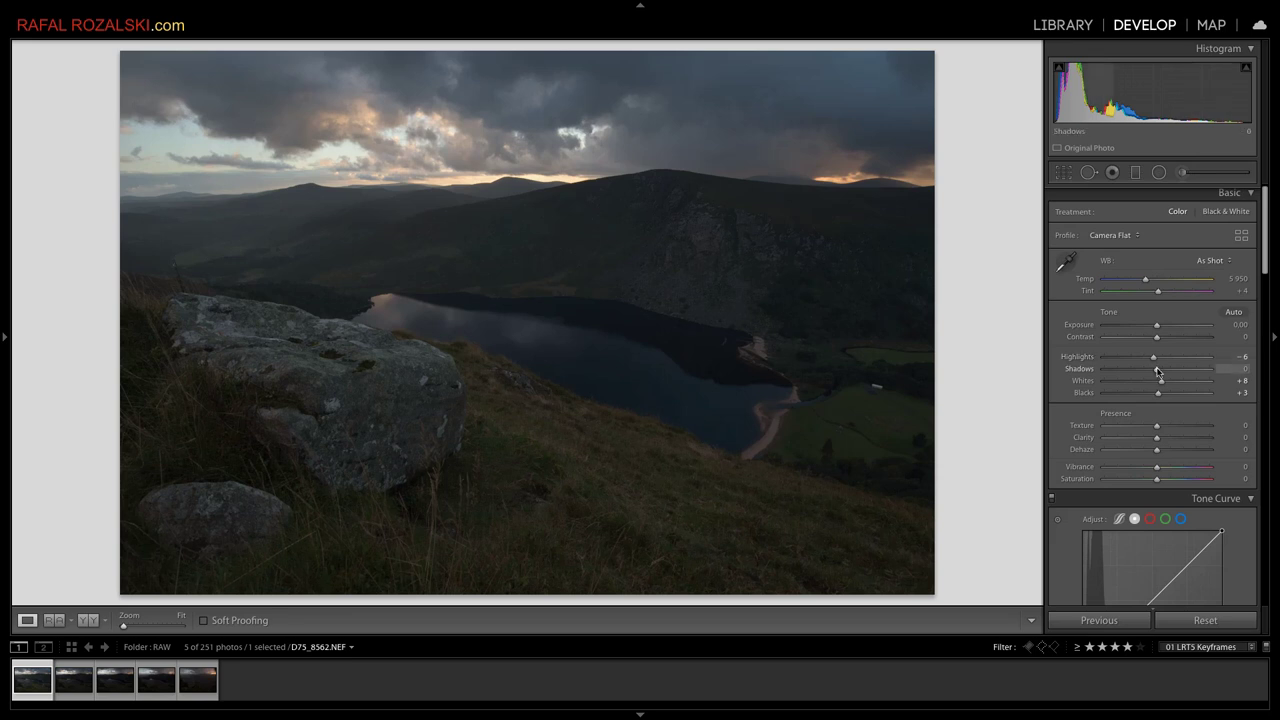
pyautogui.moveTo(1157, 371); pyautogui.dragTo(1159, 372)
pyautogui.moveTo(1161, 381); pyautogui.dragTo(1160, 381)
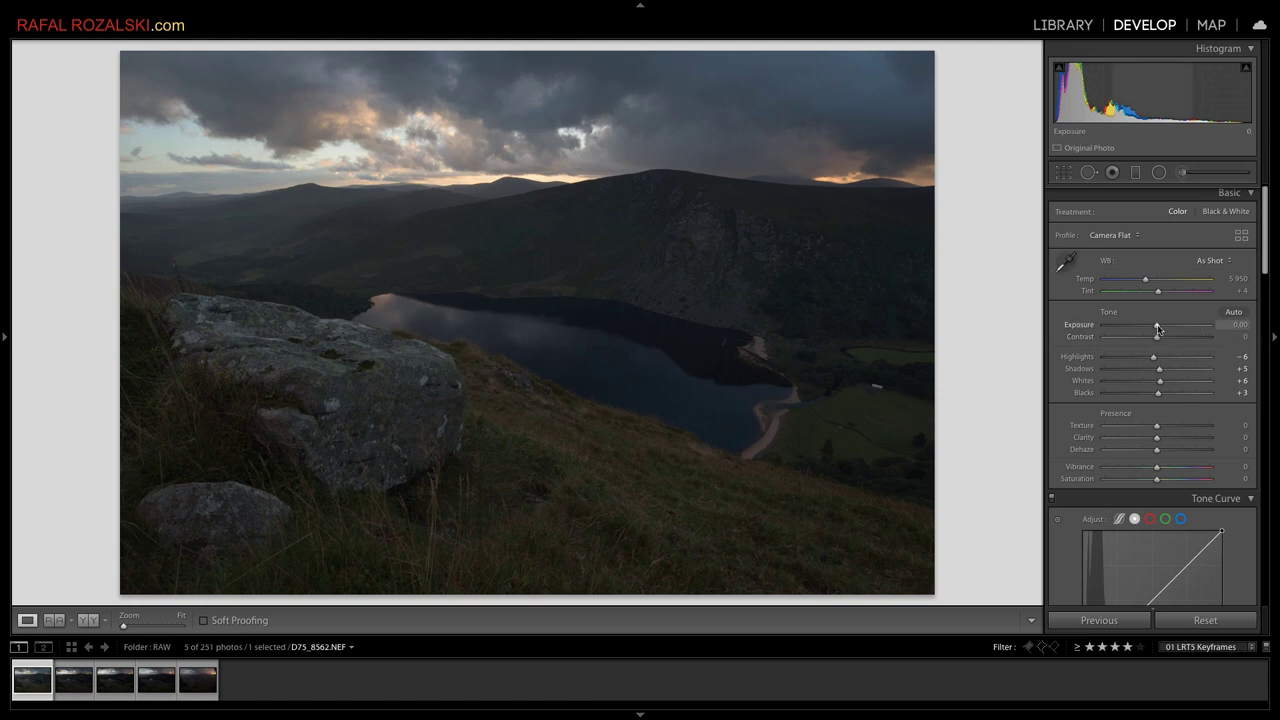
# - Raise Exposure to +0.45 and fine-tune overall saturation
pyautogui.moveTo(1158, 329); pyautogui.dragTo(1161, 329)
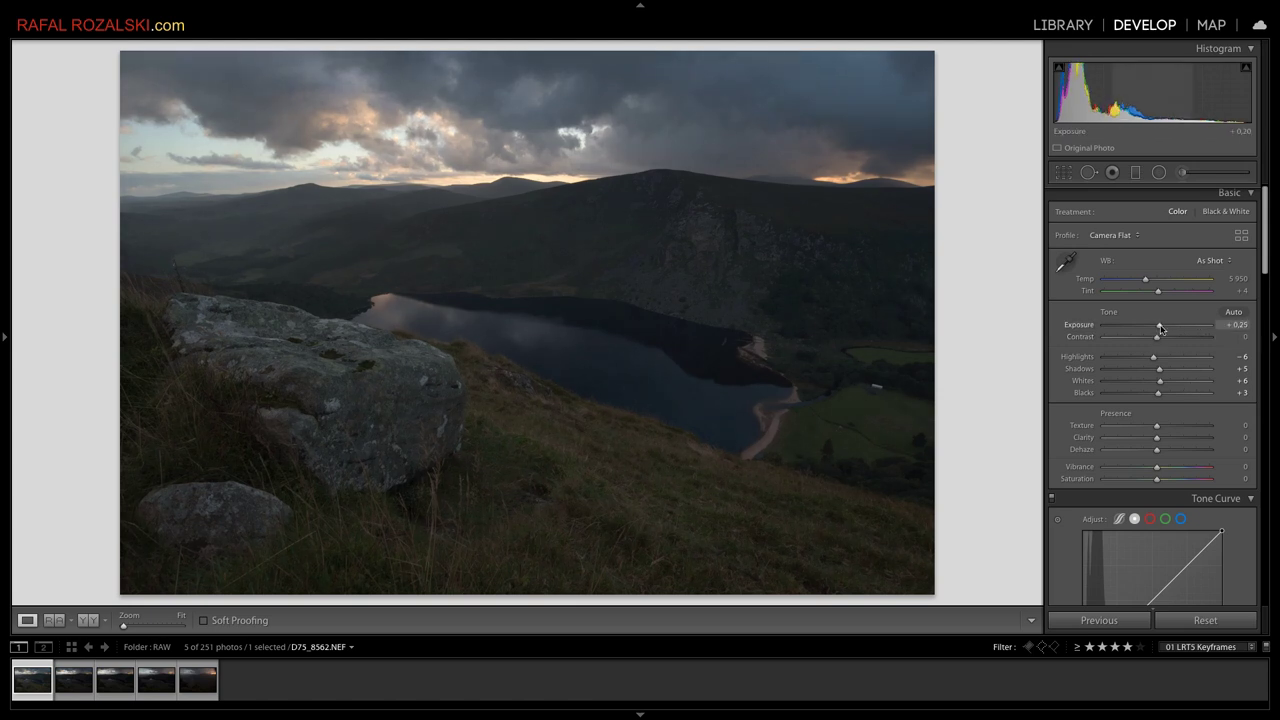
pyautogui.moveTo(1161, 329); pyautogui.dragTo(1163, 329)
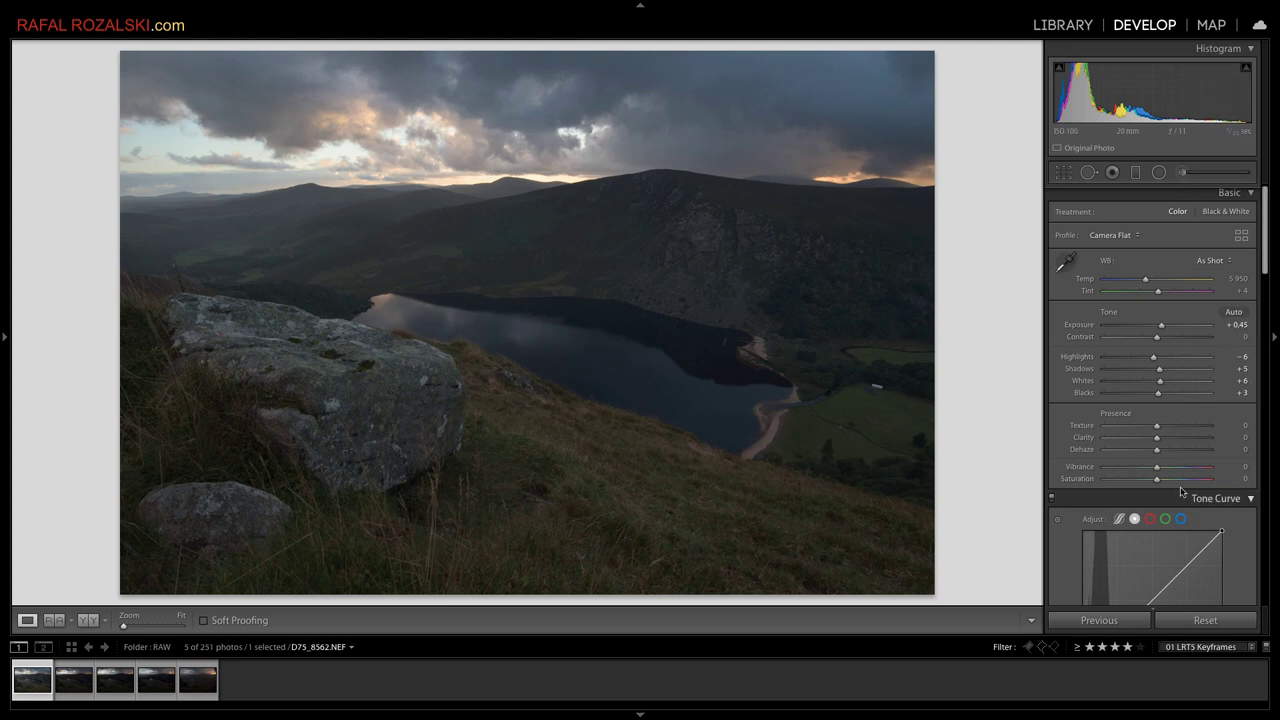
pyautogui.moveTo(1157, 482); pyautogui.dragTo(1163, 483)
pyautogui.moveTo(1160, 482); pyautogui.dragTo(1158, 482)
# - In Calibration, set Red Primary Saturation to +27 and Green Primary Saturation to +16
pyautogui.scroll(-5, 1088, 484)
pyautogui.scroll(-5, 1087, 480)
pyautogui.scroll(-3, 1086, 476)
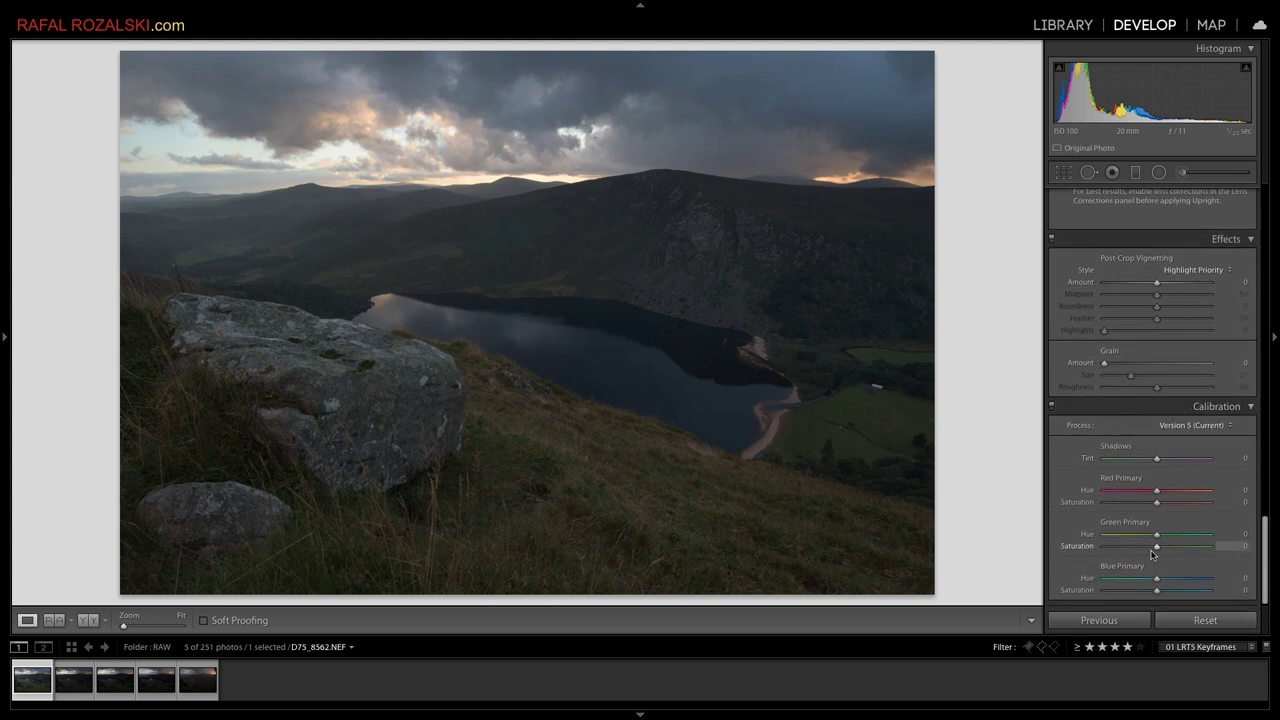
pyautogui.moveTo(1157, 502); pyautogui.dragTo(1249, 502)
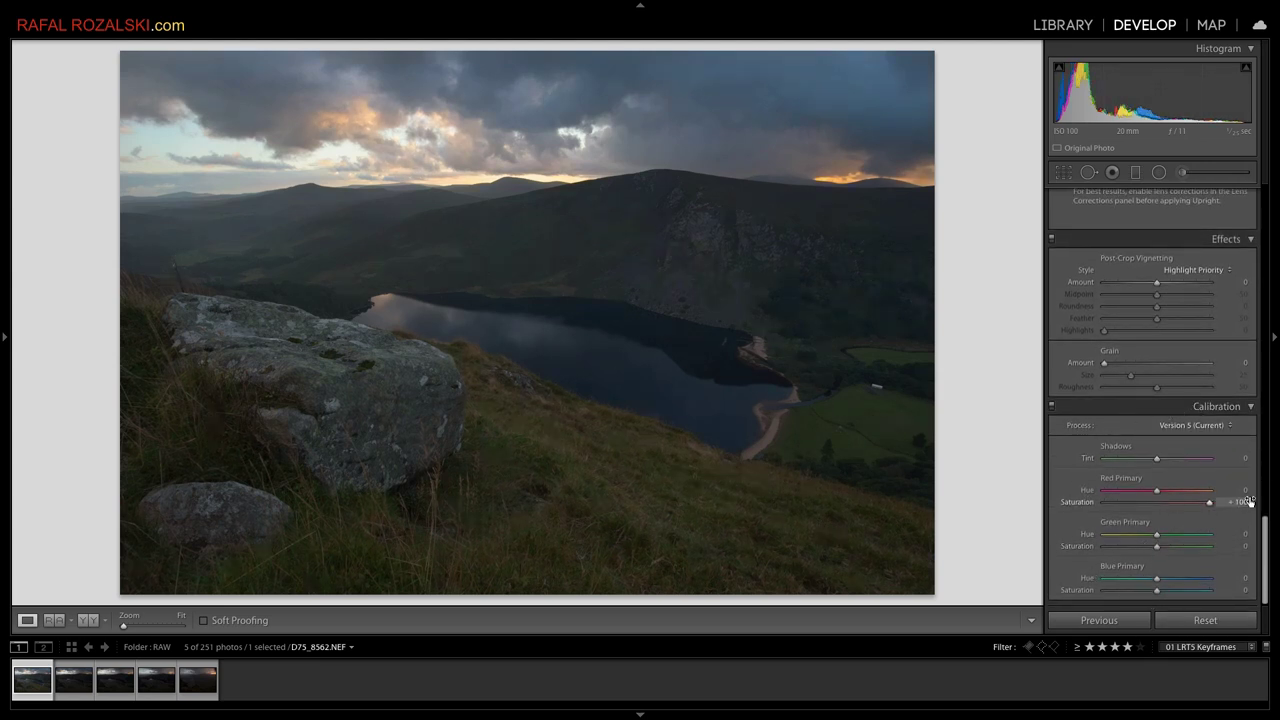
pyautogui.click(1170, 502)
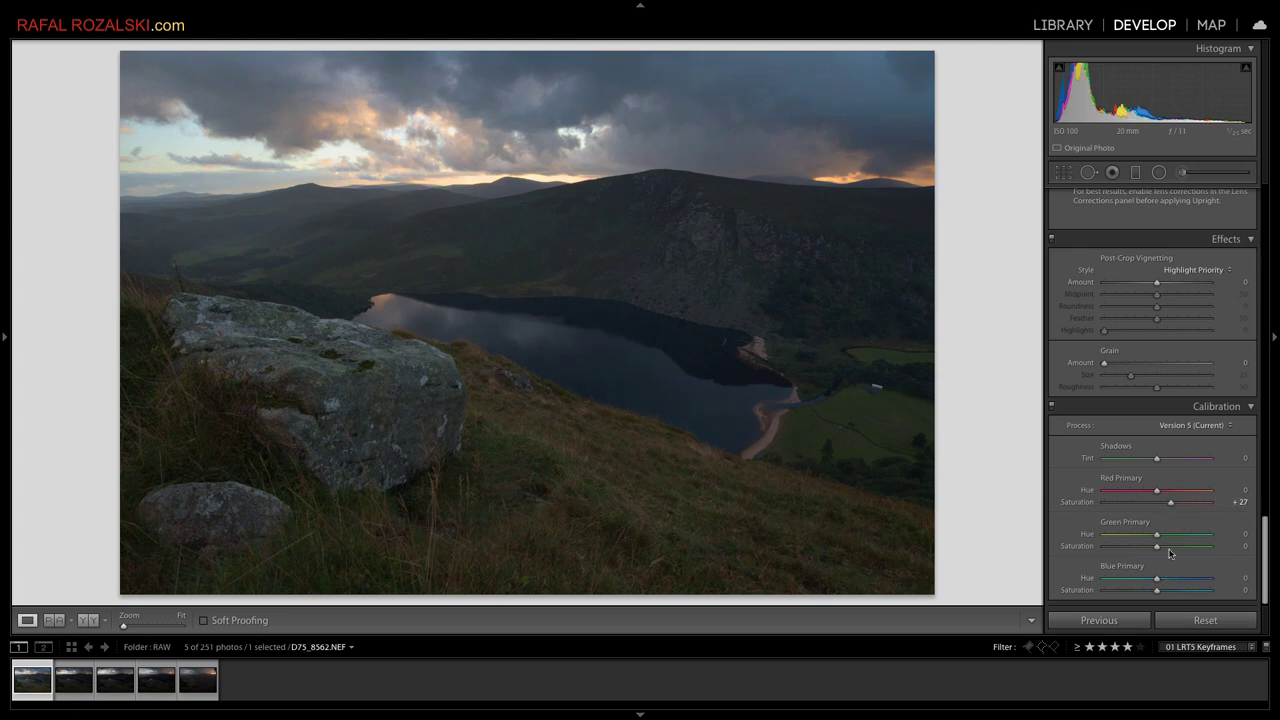
pyautogui.moveTo(1159, 547); pyautogui.dragTo(1277, 541)
pyautogui.click(1165, 548)
pyautogui.scroll(3, 1107, 499)
pyautogui.scroll(5, 1107, 499)
pyautogui.scroll(5, 1107, 499)
pyautogui.scroll(5, 1107, 499)
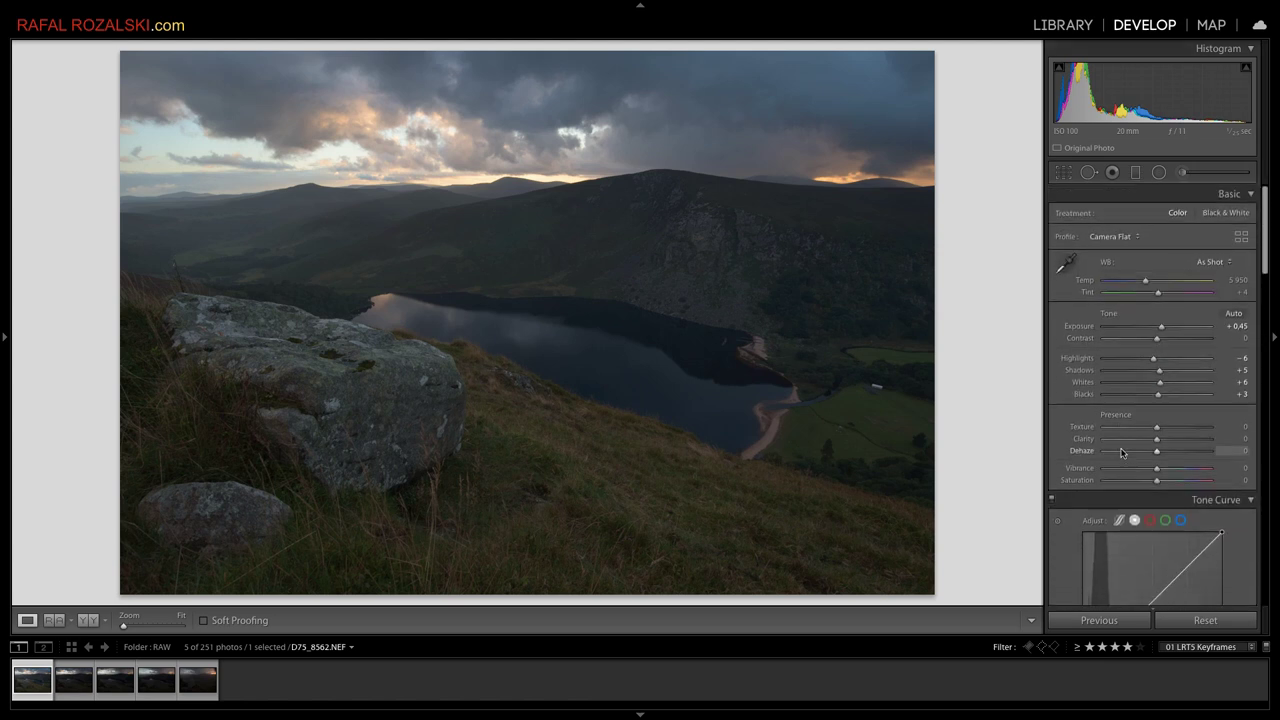
# - Set Presence to Texture +7, Clarity +4 and Dehaze +2
pyautogui.moveTo(1157, 427); pyautogui.dragTo(1160, 430)
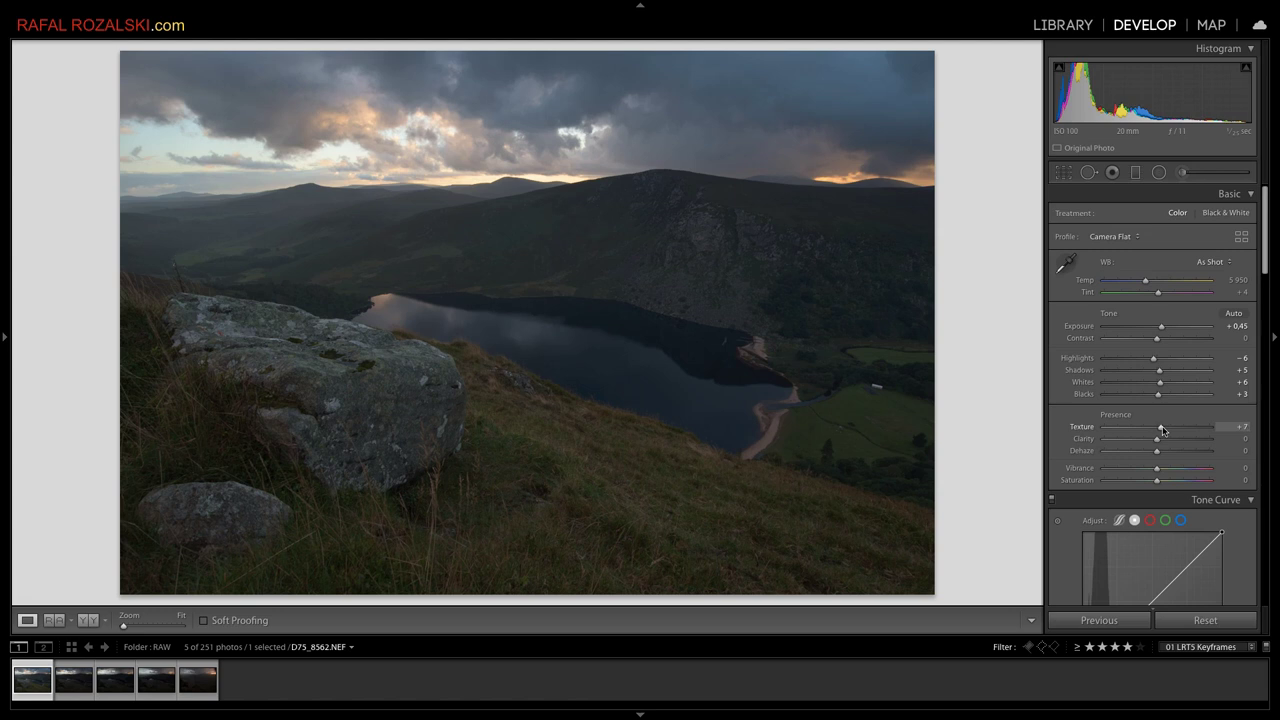
pyautogui.moveTo(1157, 443); pyautogui.dragTo(1161, 443)
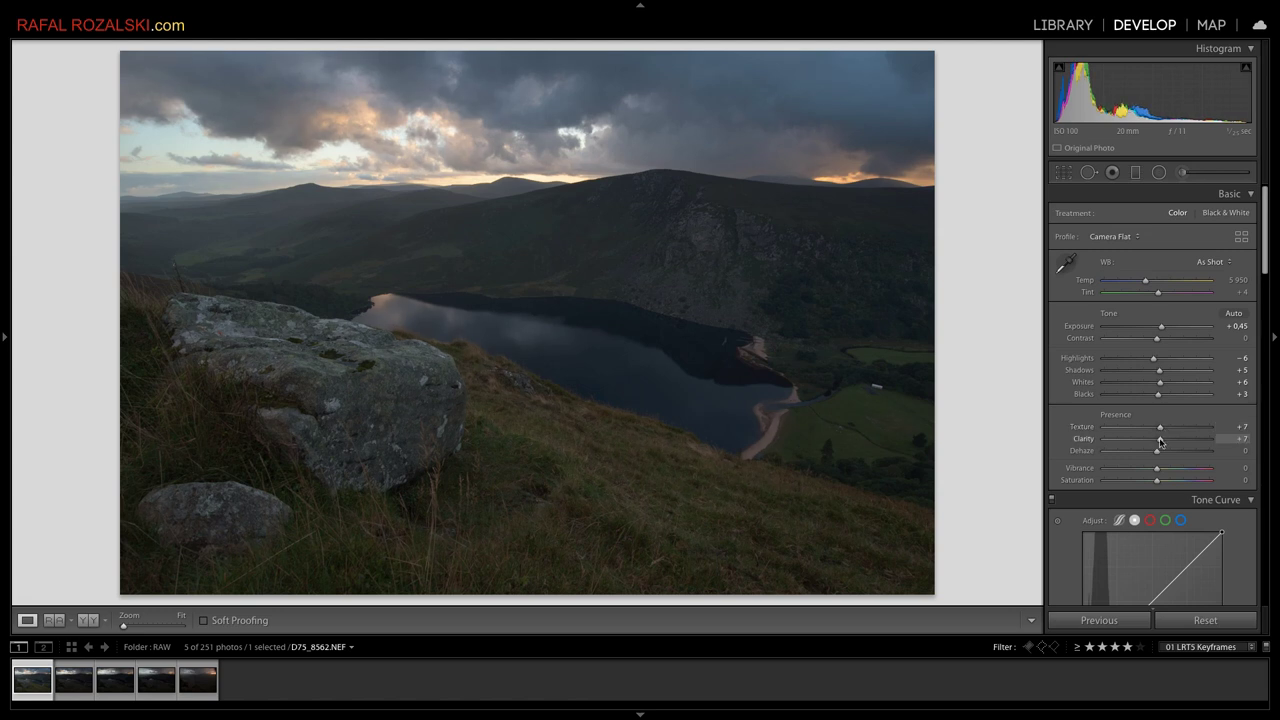
pyautogui.moveTo(1157, 452); pyautogui.dragTo(1157, 453)
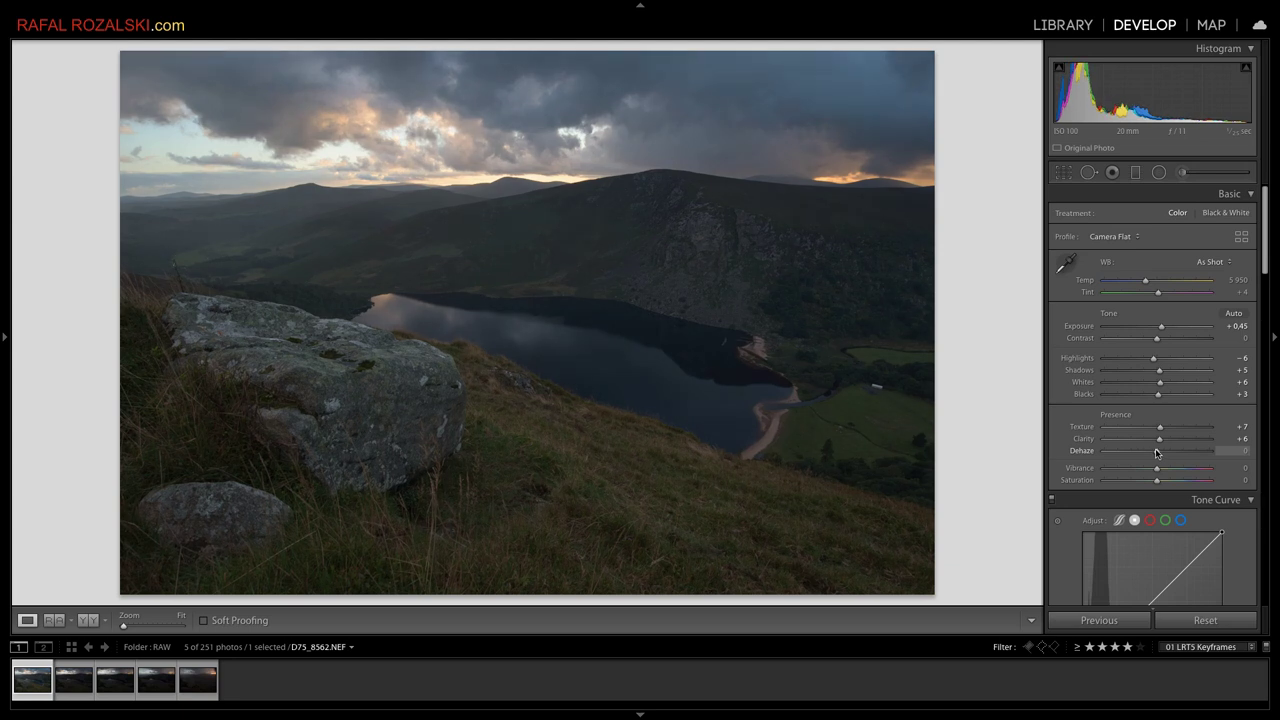
pyautogui.moveTo(1159, 440); pyautogui.dragTo(1157, 440)
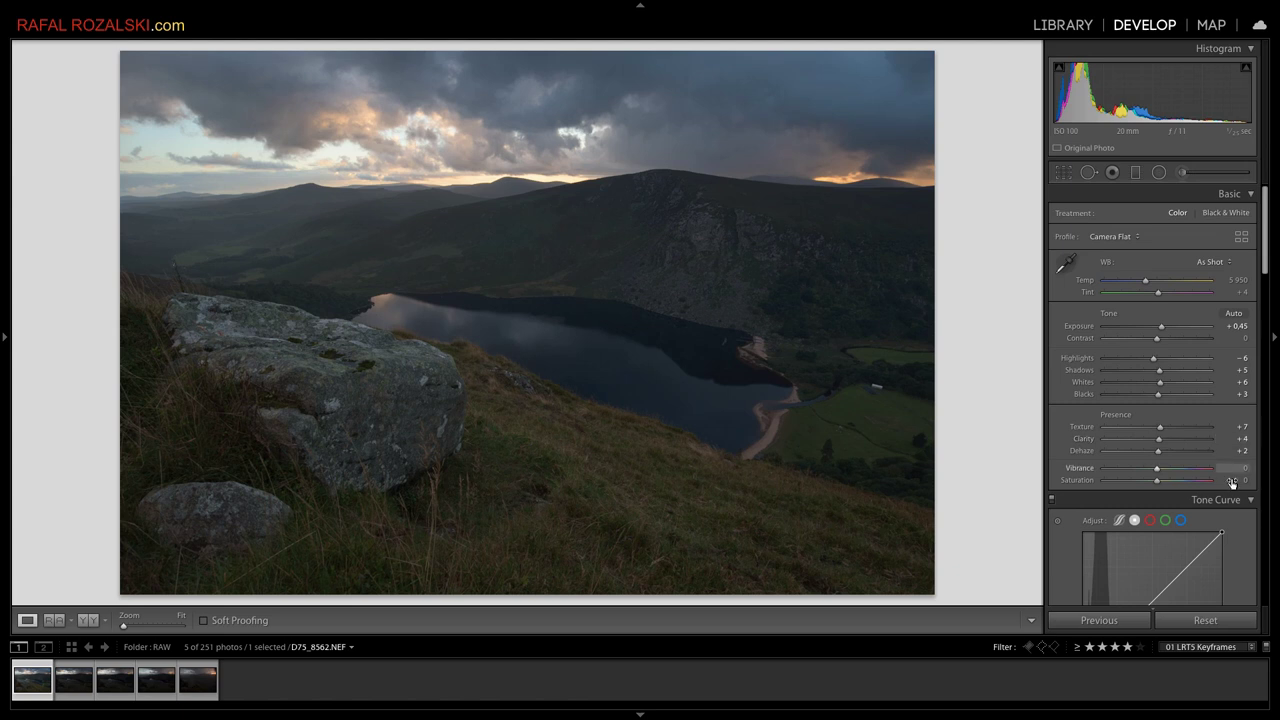
pyautogui.scroll(-3, 1235, 470)
# - Shape a Custom point tone curve, raising input 41 to output 50 and adjusting the shadows
pyautogui.scroll(-1, 1221, 459)
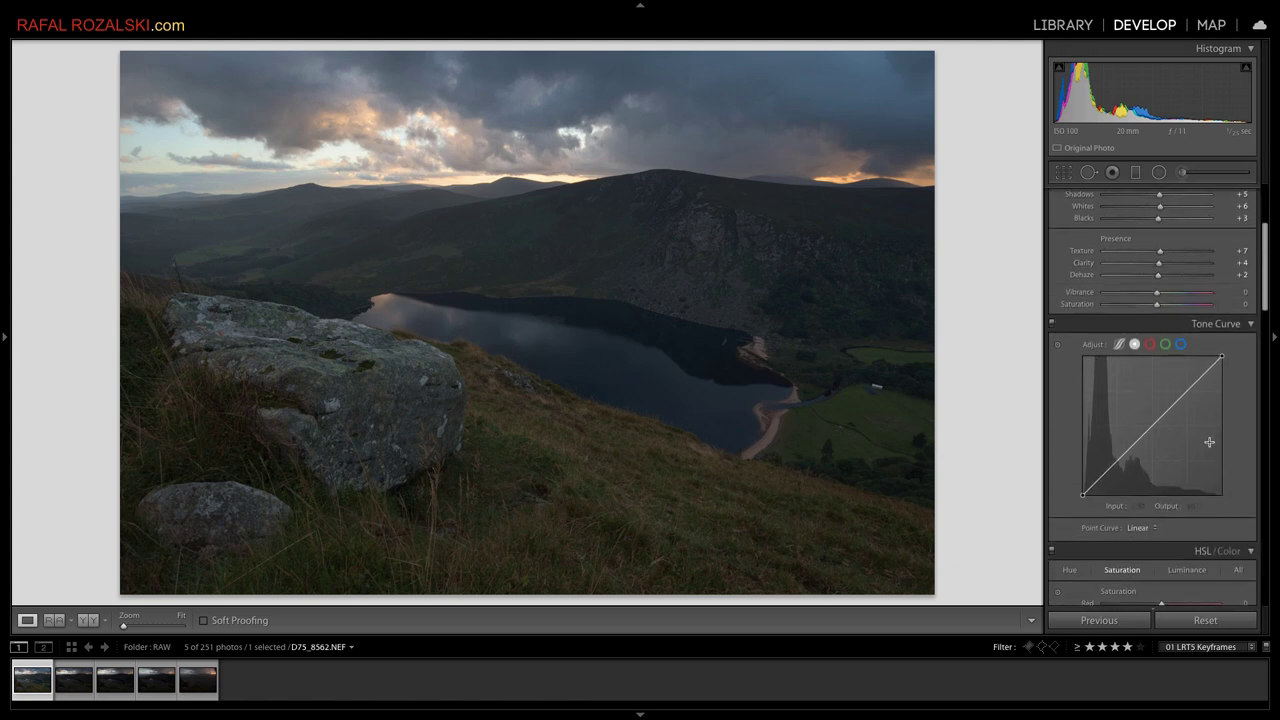
pyautogui.click(1157, 399)
pyautogui.moveTo(1157, 399); pyautogui.dragTo(1116, 433)
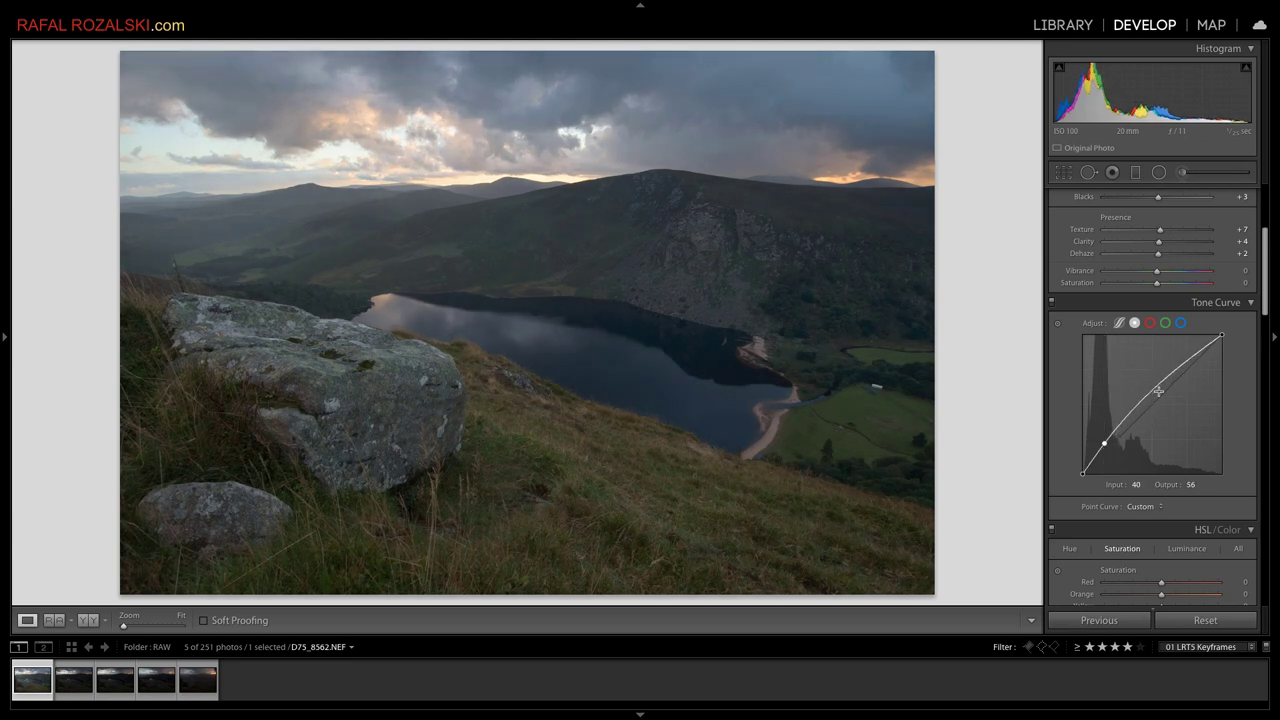
pyautogui.moveTo(1157, 388); pyautogui.dragTo(1157, 394)
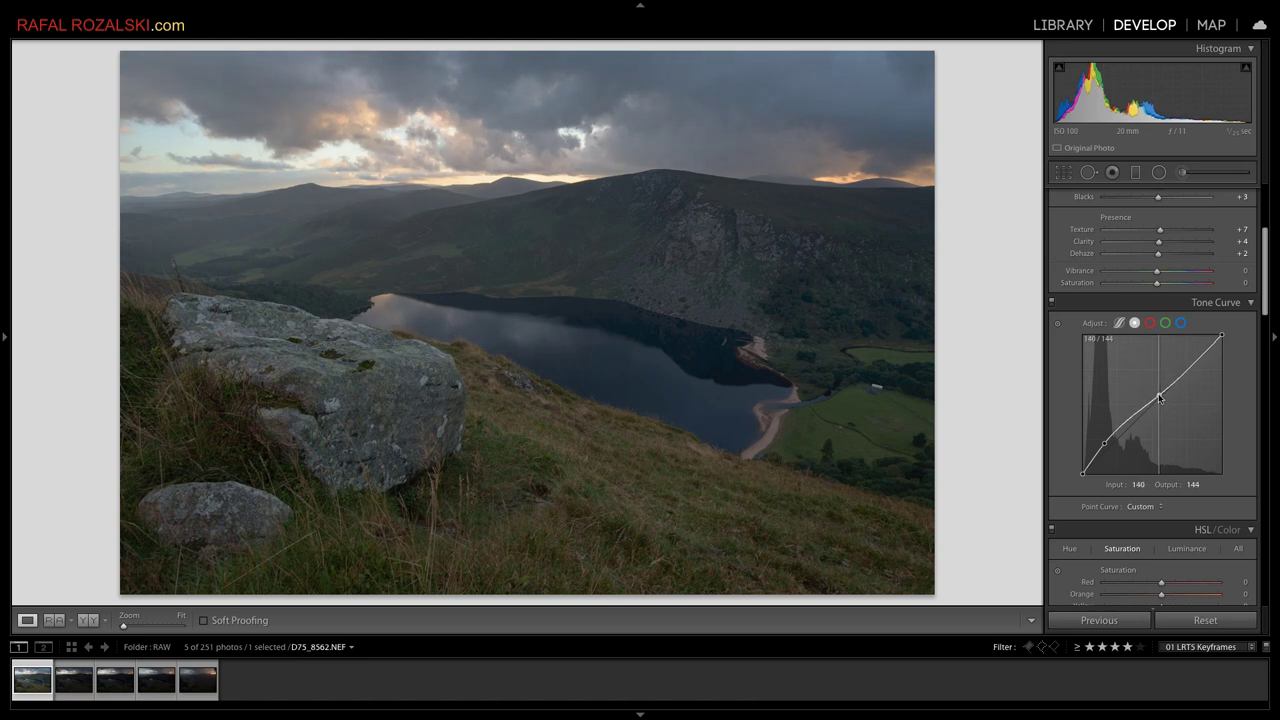
pyautogui.moveTo(1105, 443); pyautogui.dragTo(1104, 445)
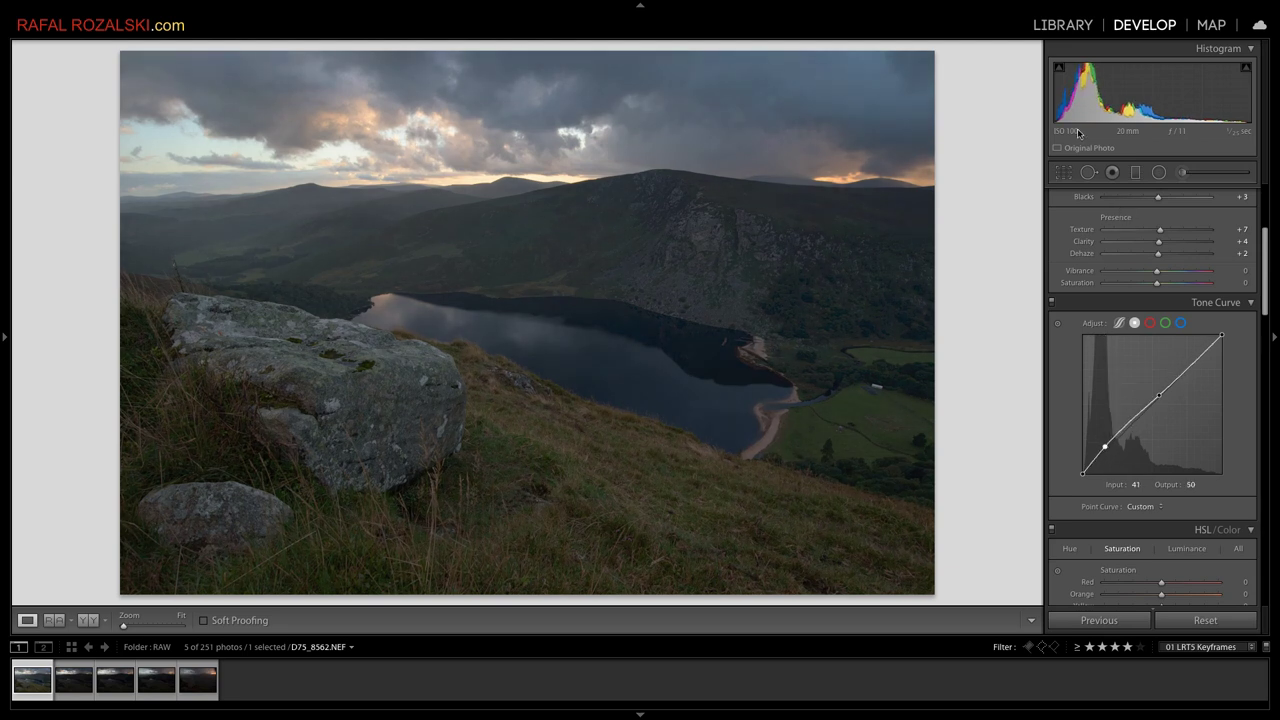
pyautogui.scroll(3, 1075, 264)
pyautogui.scroll(1, 1075, 264)
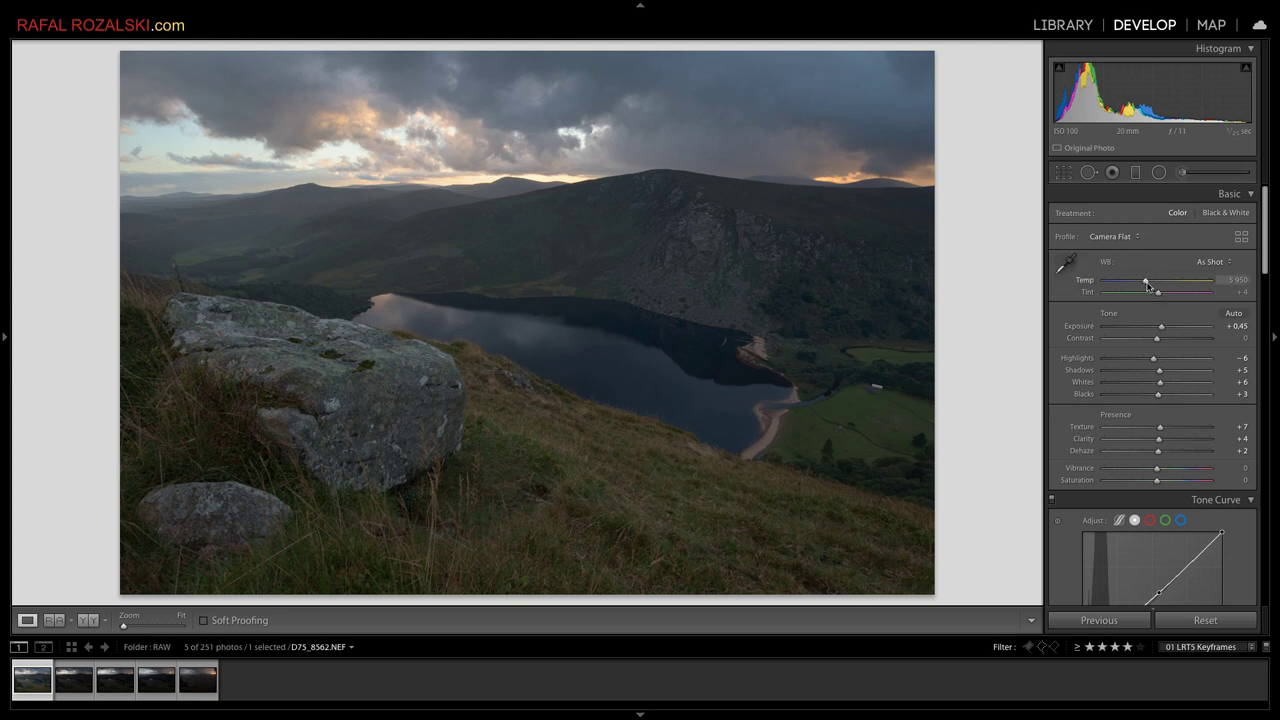
# - Warm the white balance to Temp 6,766 with Tint +7
pyautogui.moveTo(1146, 284); pyautogui.dragTo(1151, 285)
pyautogui.moveTo(1151, 285); pyautogui.dragTo(1161, 296)
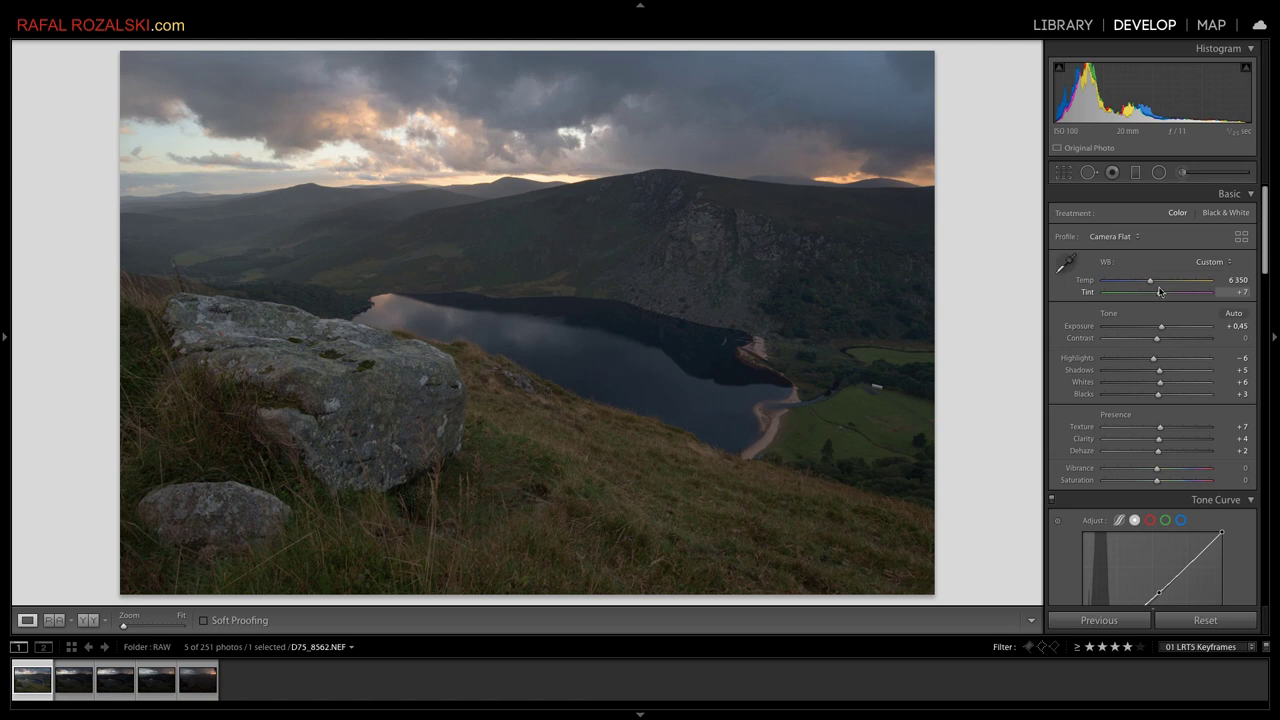
pyautogui.moveTo(1150, 281); pyautogui.dragTo(1157, 285)
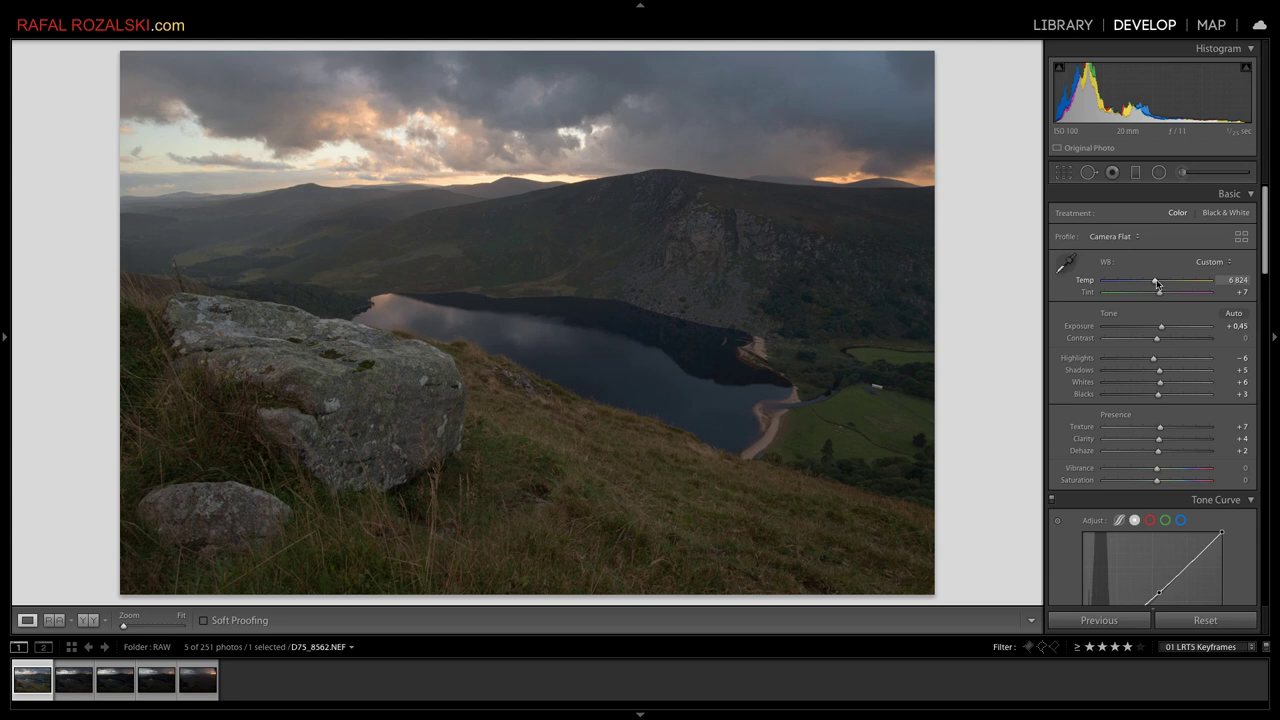
pyautogui.moveTo(1155, 284); pyautogui.dragTo(1153, 283)
pyautogui.click(1137, 173)
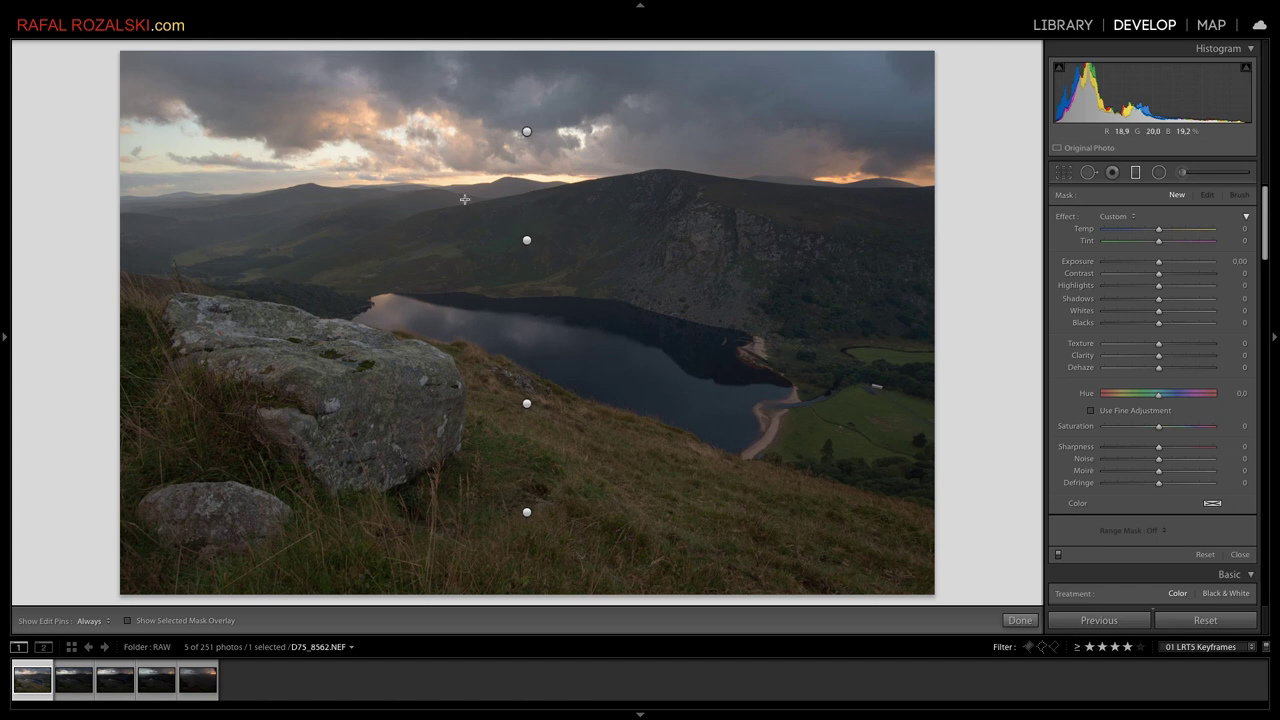
# - Move the horizon graduated filter onto the mountain ridge with contrast 8, deeper blacks and clarity
pyautogui.click(527, 240)
pyautogui.moveTo(527, 241); pyautogui.dragTo(521, 190)
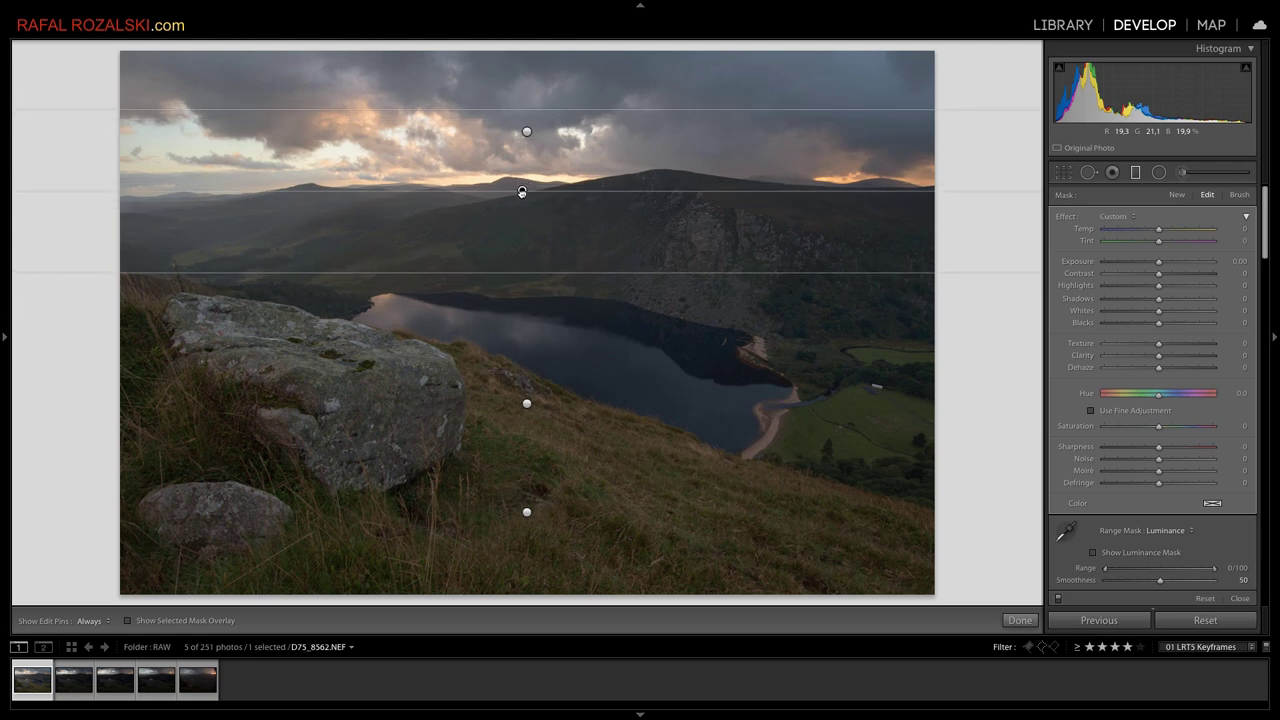
pyautogui.moveTo(521, 190); pyautogui.dragTo(521, 205)
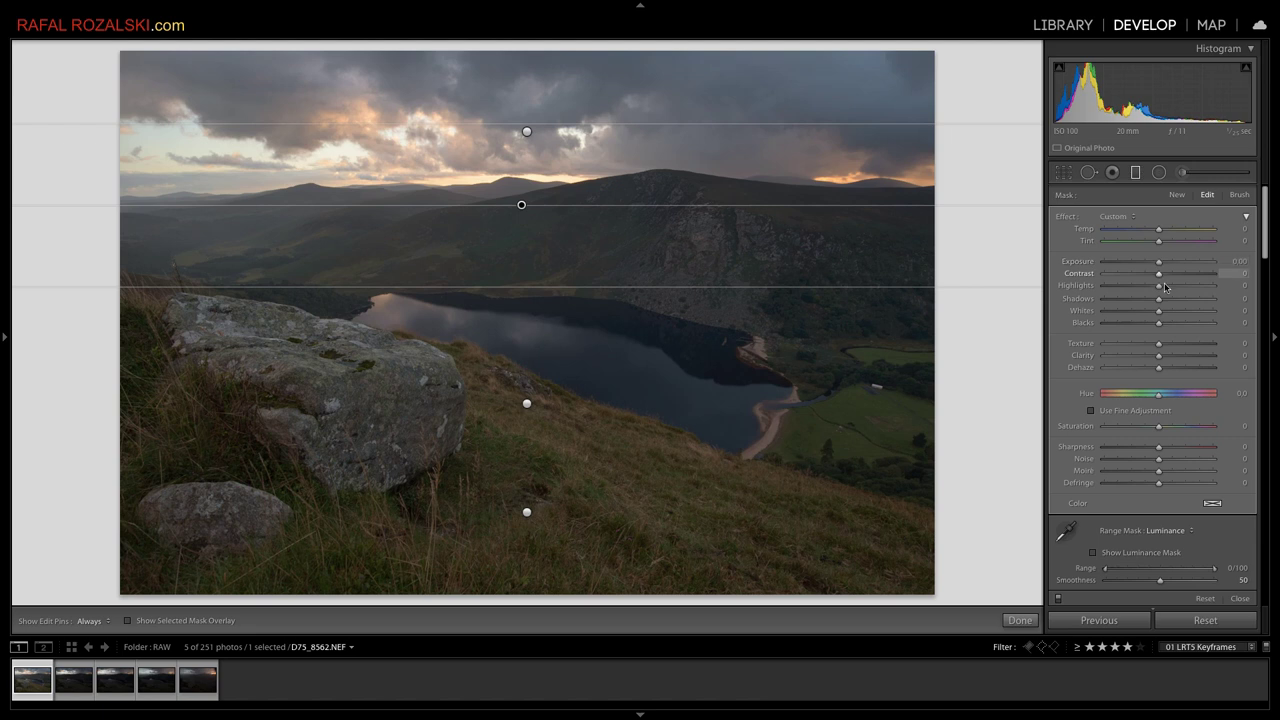
pyautogui.moveTo(1161, 277); pyautogui.dragTo(1166, 276)
pyautogui.moveTo(1166, 276); pyautogui.dragTo(1164, 276)
pyautogui.moveTo(1159, 326); pyautogui.dragTo(1158, 326)
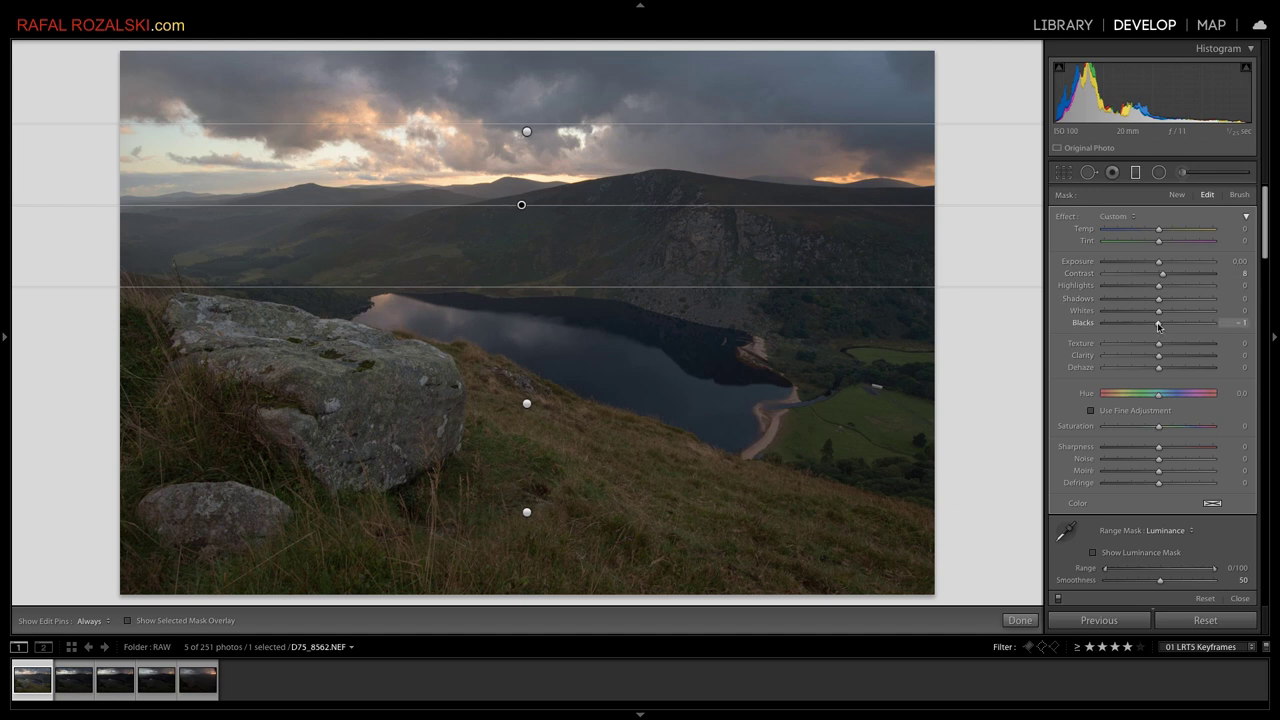
pyautogui.moveTo(1155, 325); pyautogui.dragTo(1156, 326)
pyautogui.moveTo(1159, 303); pyautogui.dragTo(1155, 302)
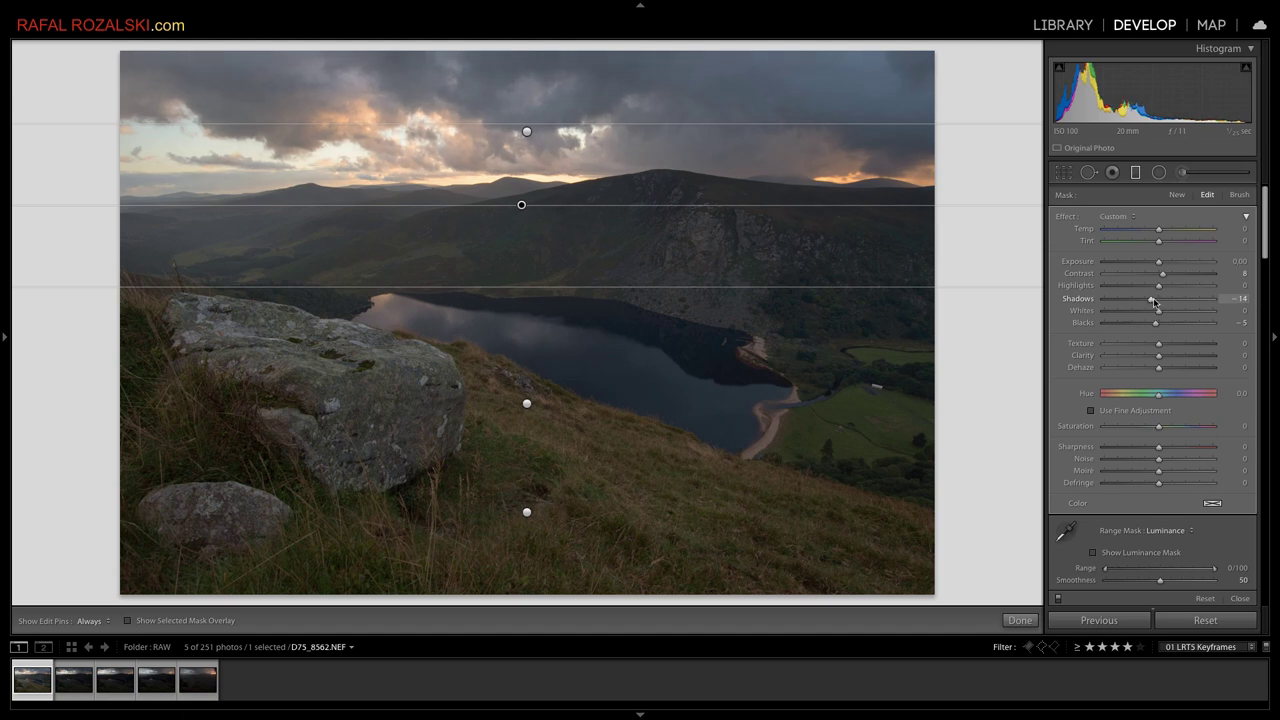
pyautogui.moveTo(1155, 302); pyautogui.dragTo(1158, 306)
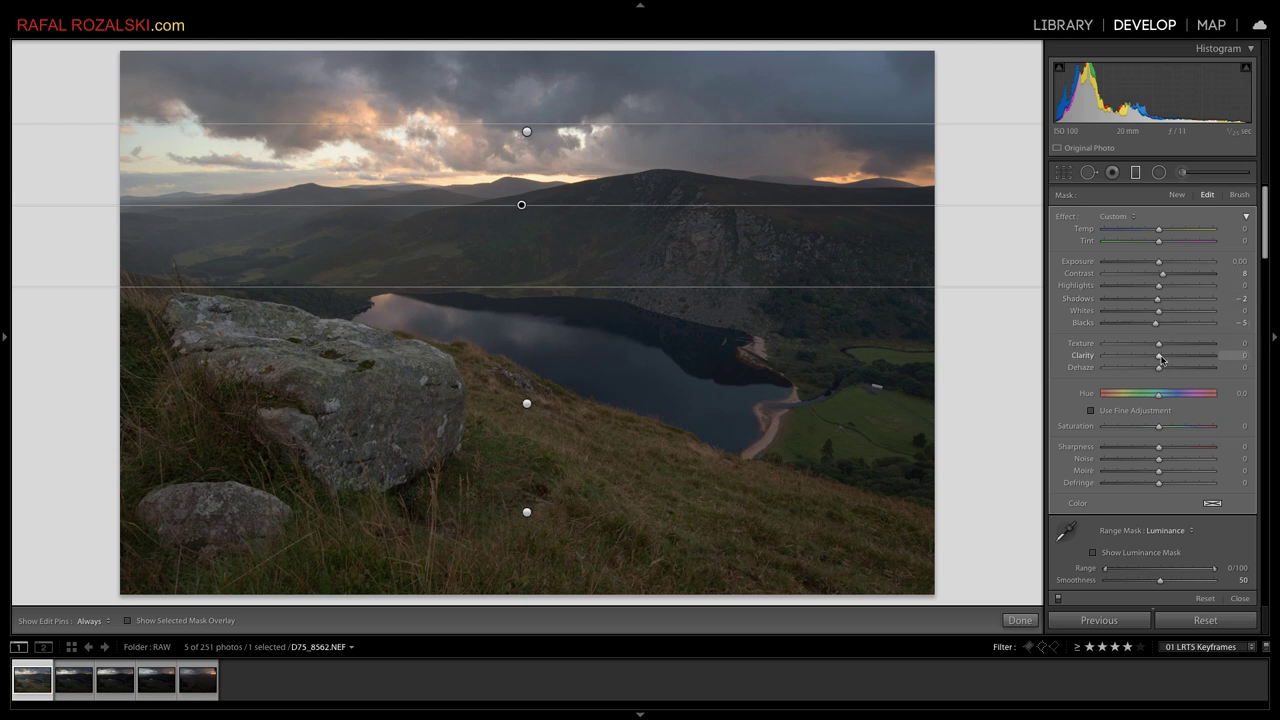
pyautogui.moveTo(1161, 360); pyautogui.dragTo(1161, 360)
# - Add a tilted valley graduated filter with deeper blacks, more contrast, dehaze 3 and exposure 0.23
pyautogui.moveTo(528, 403); pyautogui.dragTo(517, 251)
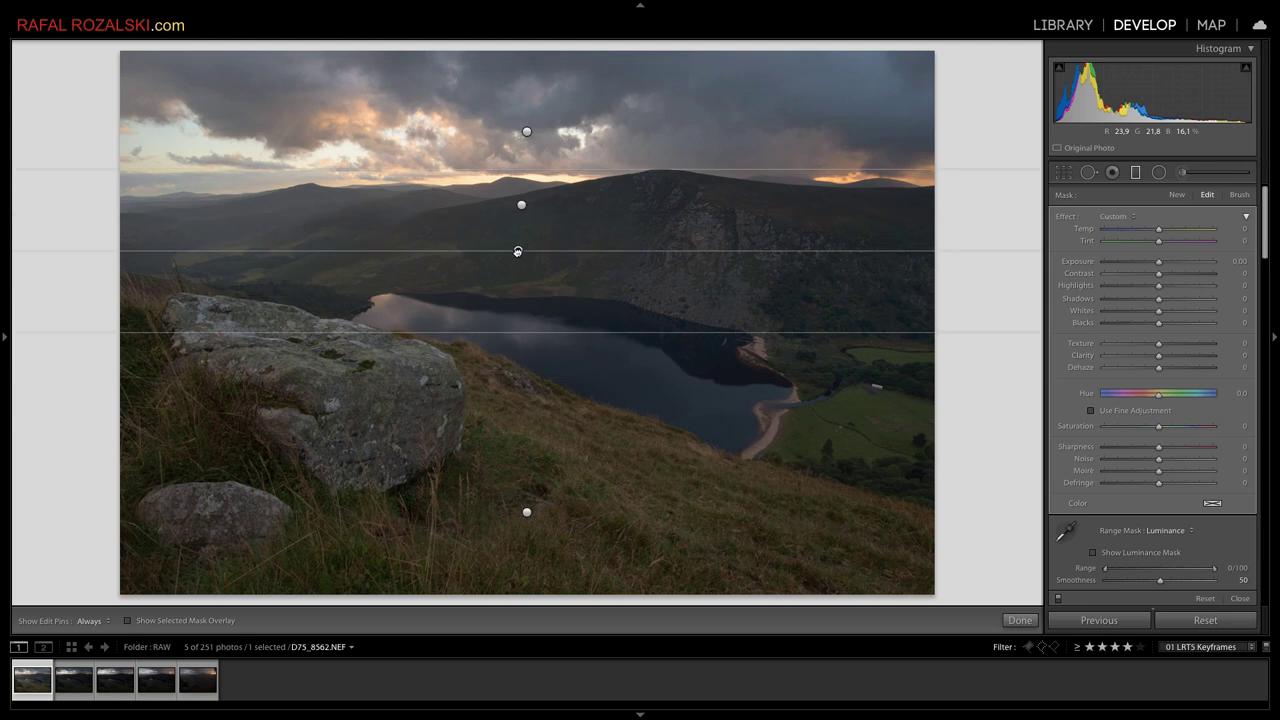
pyautogui.moveTo(517, 251); pyautogui.dragTo(520, 249)
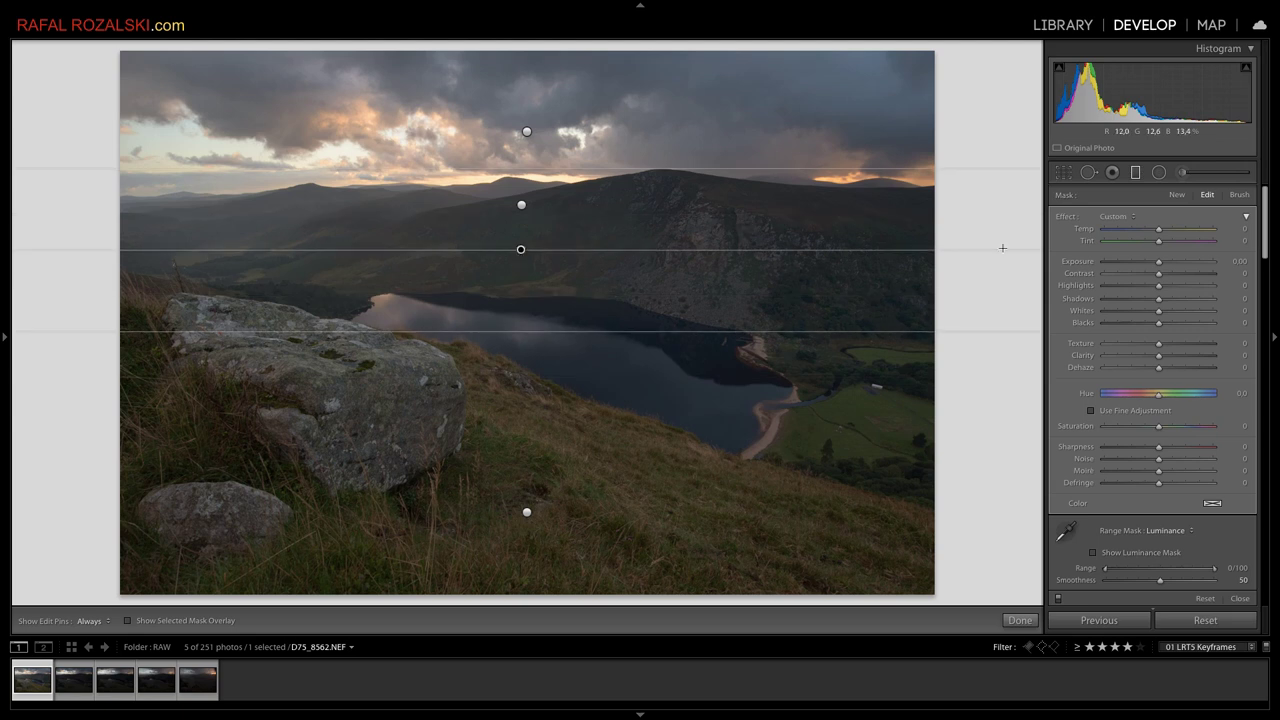
pyautogui.moveTo(1159, 261); pyautogui.dragTo(1160, 263)
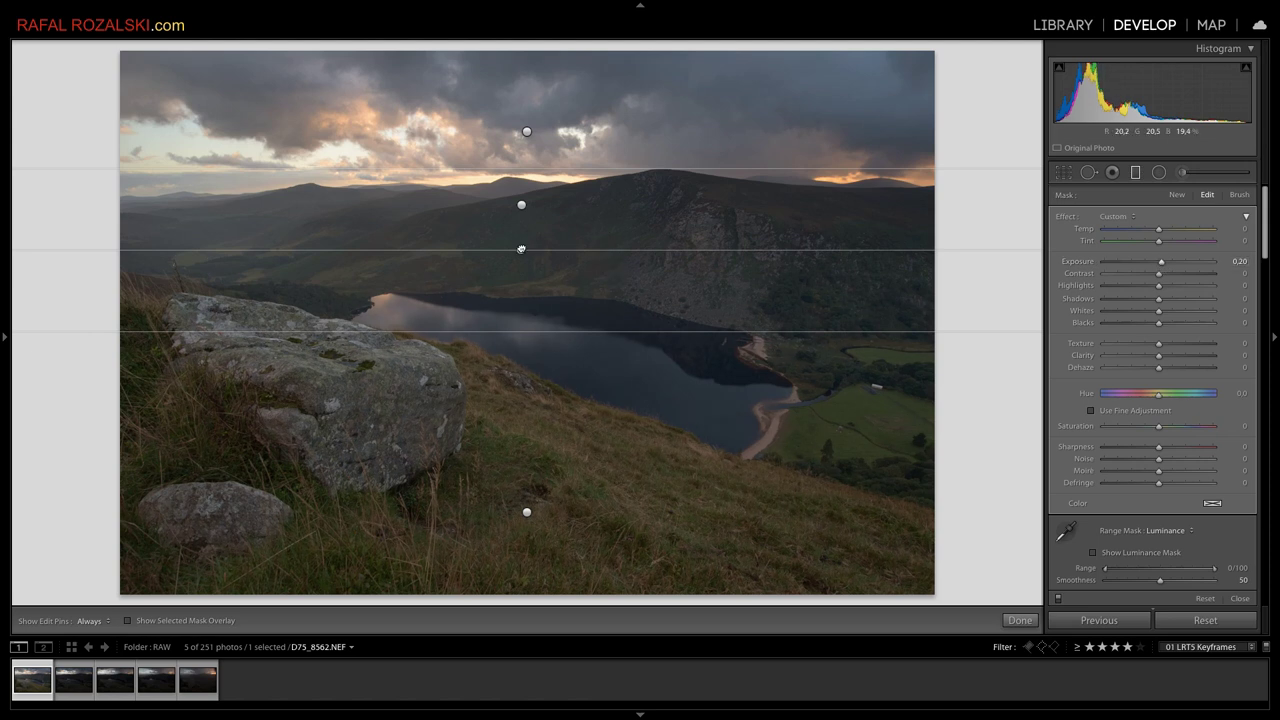
pyautogui.moveTo(521, 248); pyautogui.dragTo(521, 233)
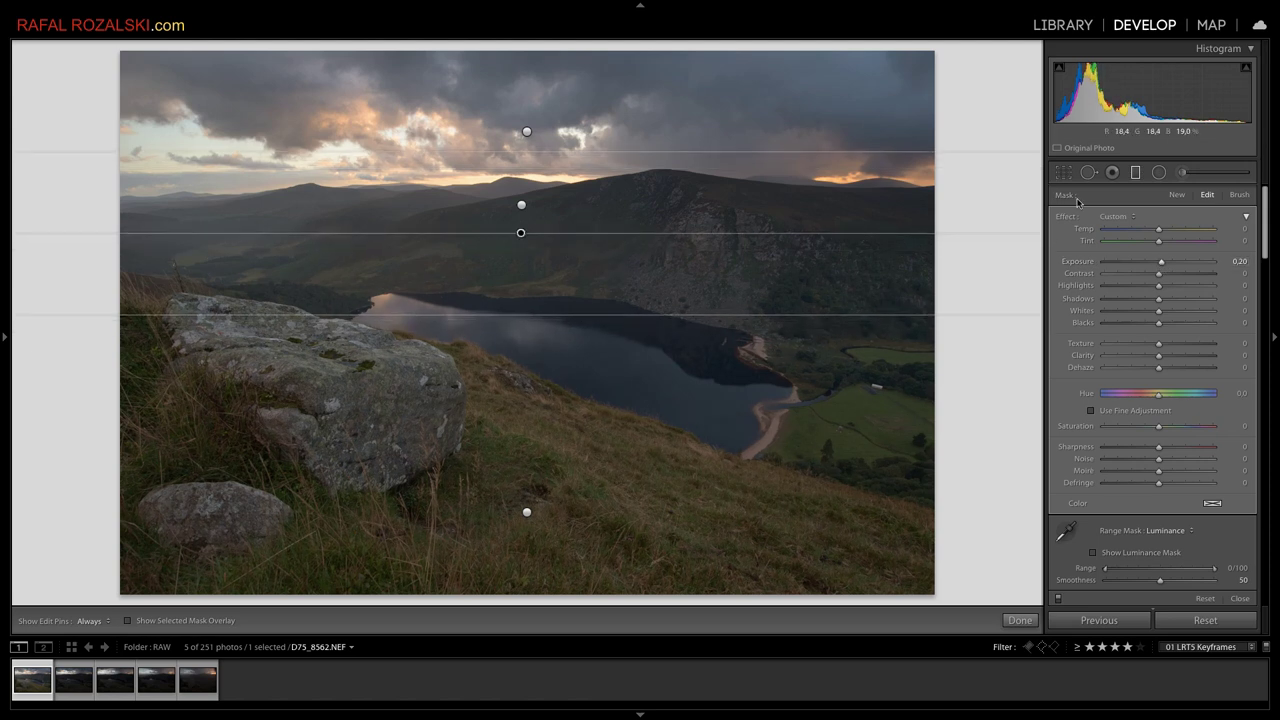
pyautogui.moveTo(952, 232); pyautogui.dragTo(955, 228)
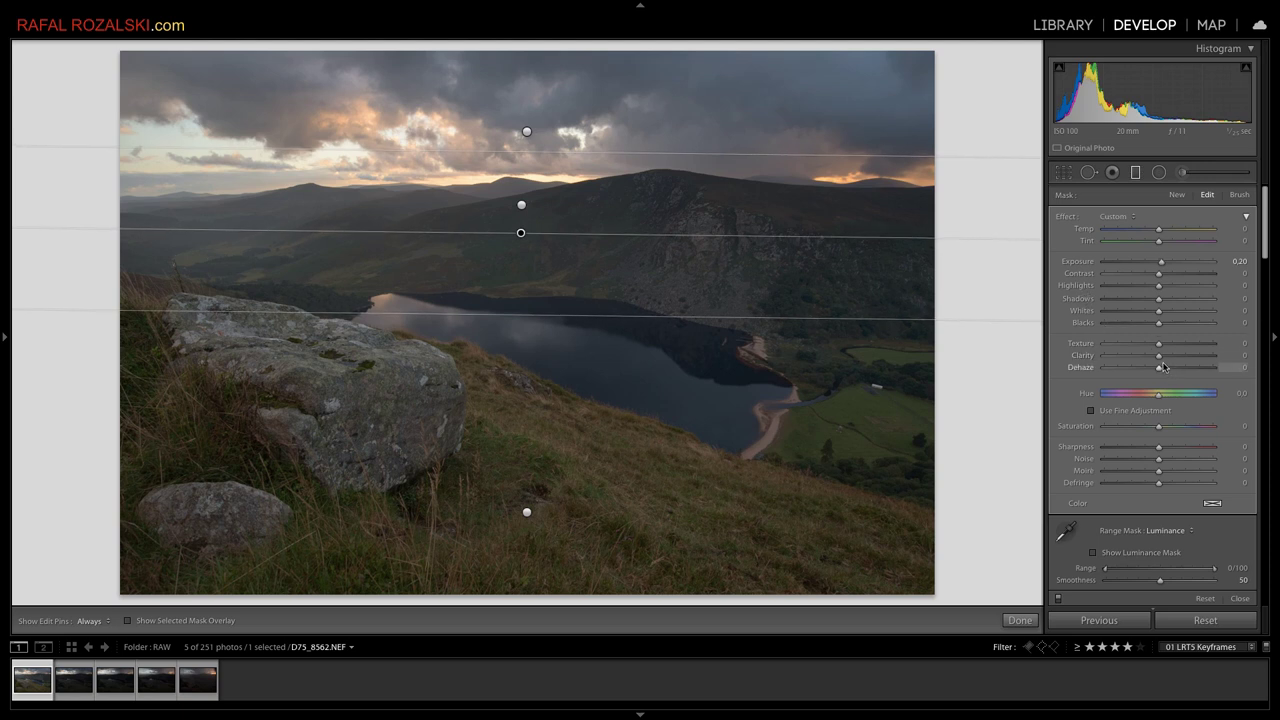
pyautogui.moveTo(1159, 324); pyautogui.dragTo(1155, 324)
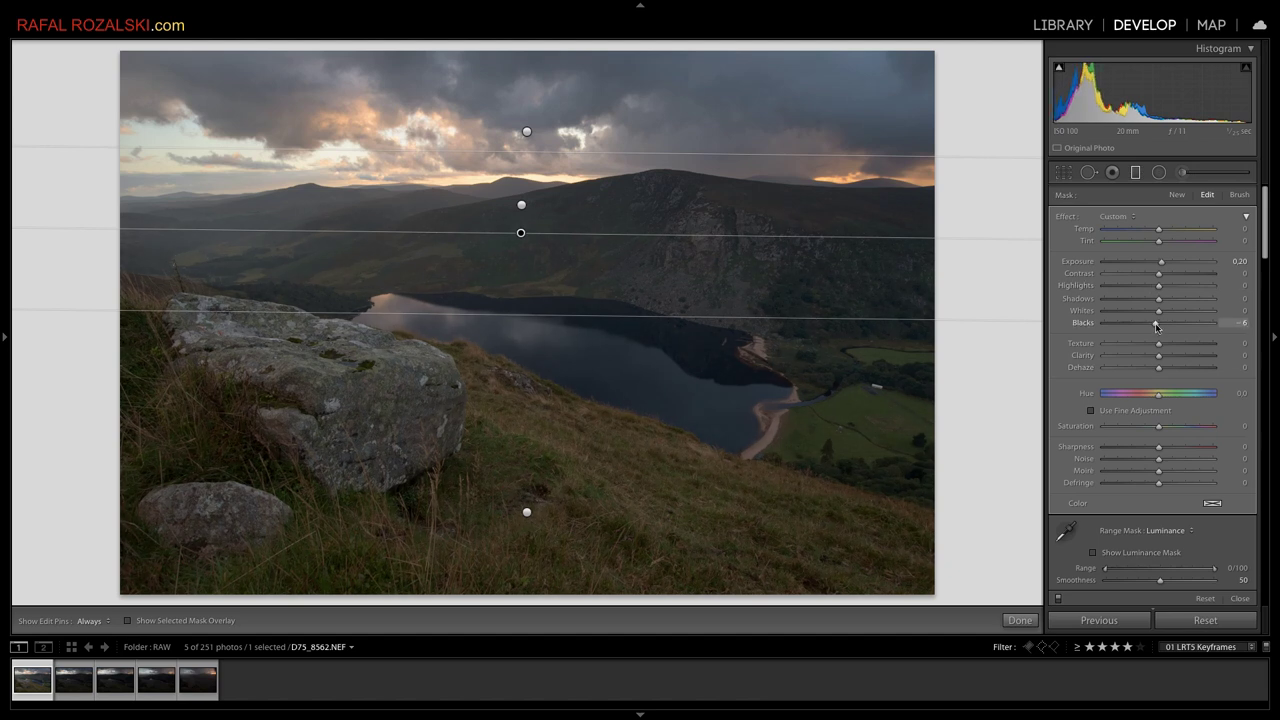
pyautogui.moveTo(1159, 273); pyautogui.dragTo(1164, 275)
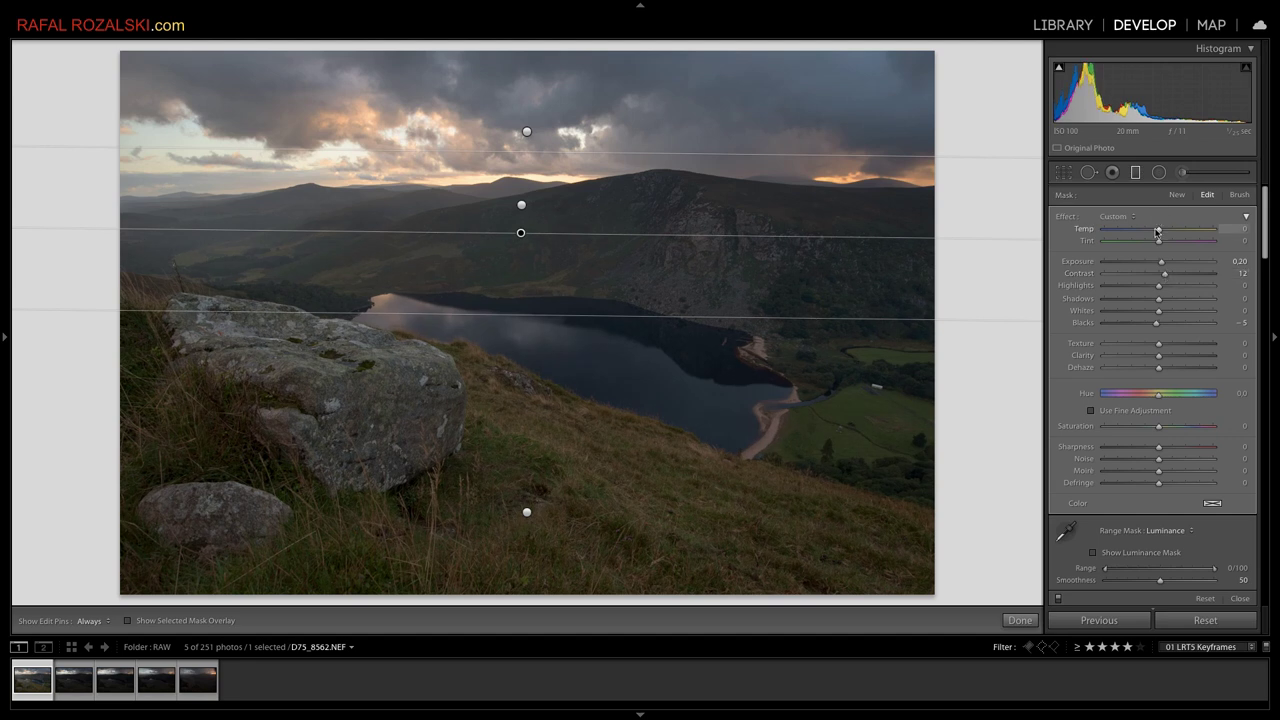
pyautogui.moveTo(1158, 241); pyautogui.dragTo(1161, 241)
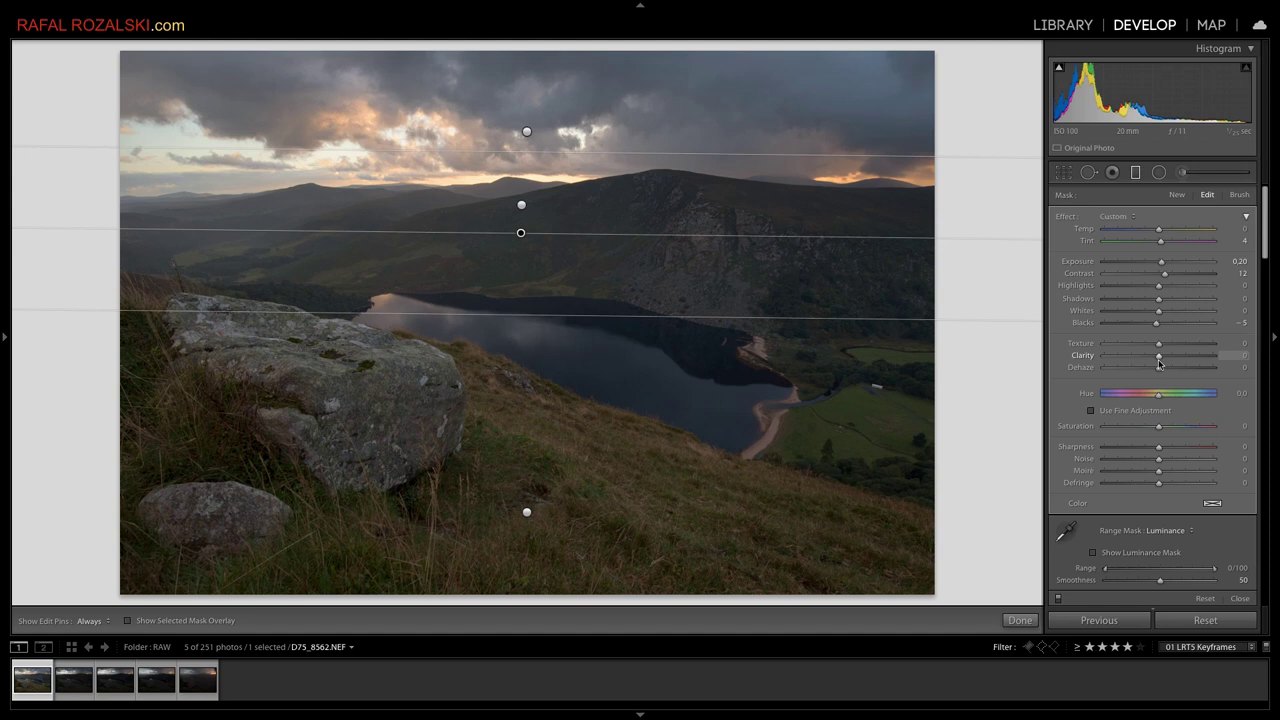
pyautogui.moveTo(1160, 370); pyautogui.dragTo(1161, 357)
pyautogui.moveTo(1161, 369); pyautogui.dragTo(1159, 370)
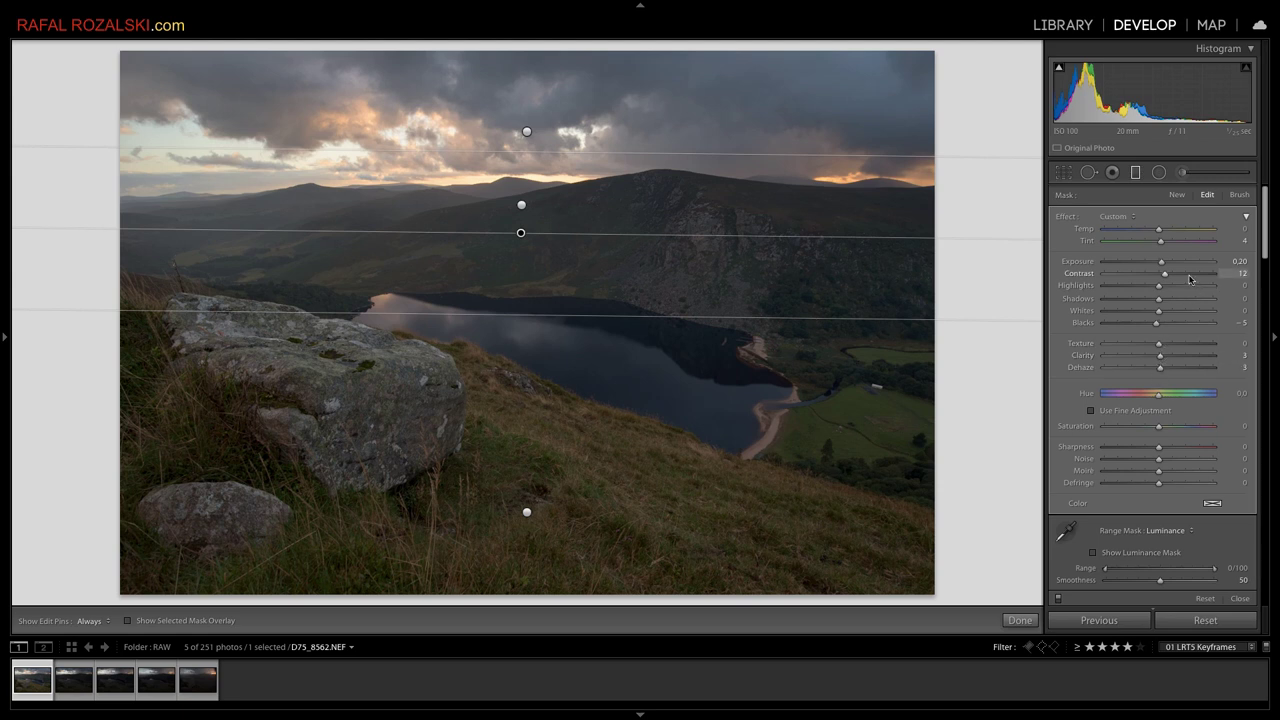
pyautogui.moveTo(1162, 264); pyautogui.dragTo(1165, 278)
# - Close the graduated filter edits and bring up the radial filter tool
pyautogui.click(1020, 621)
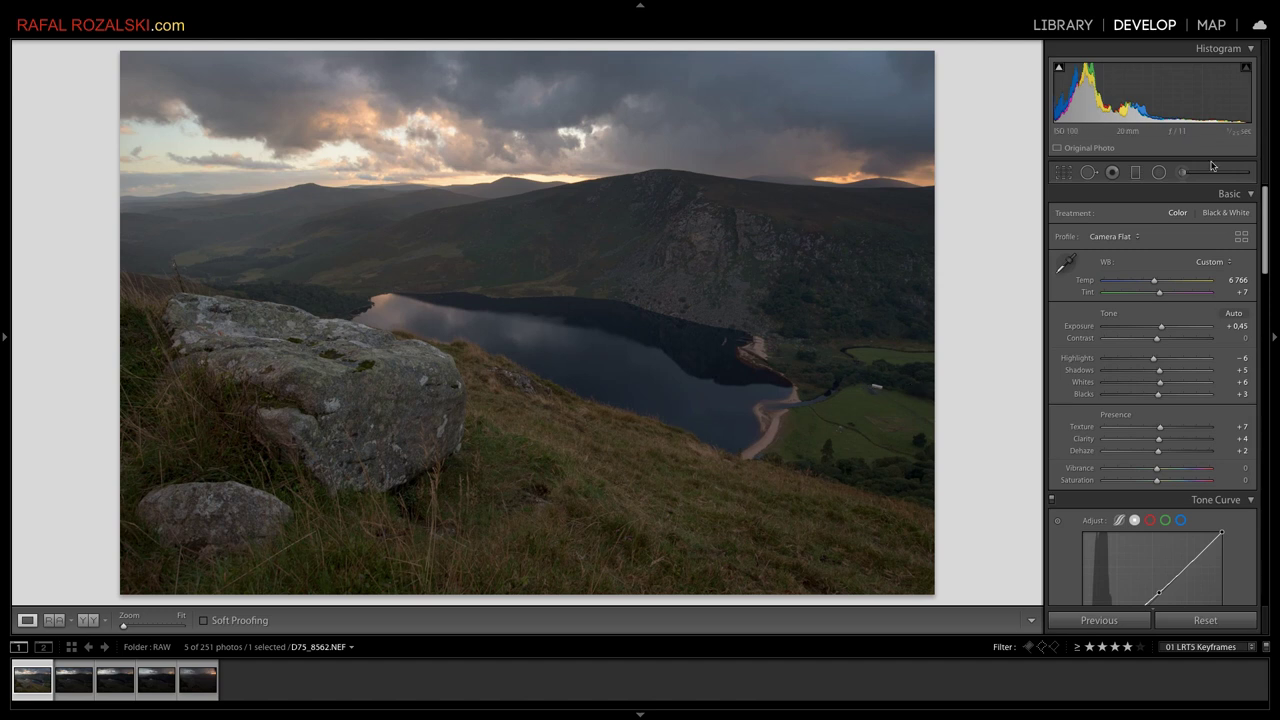
pyautogui.click(1159, 172)
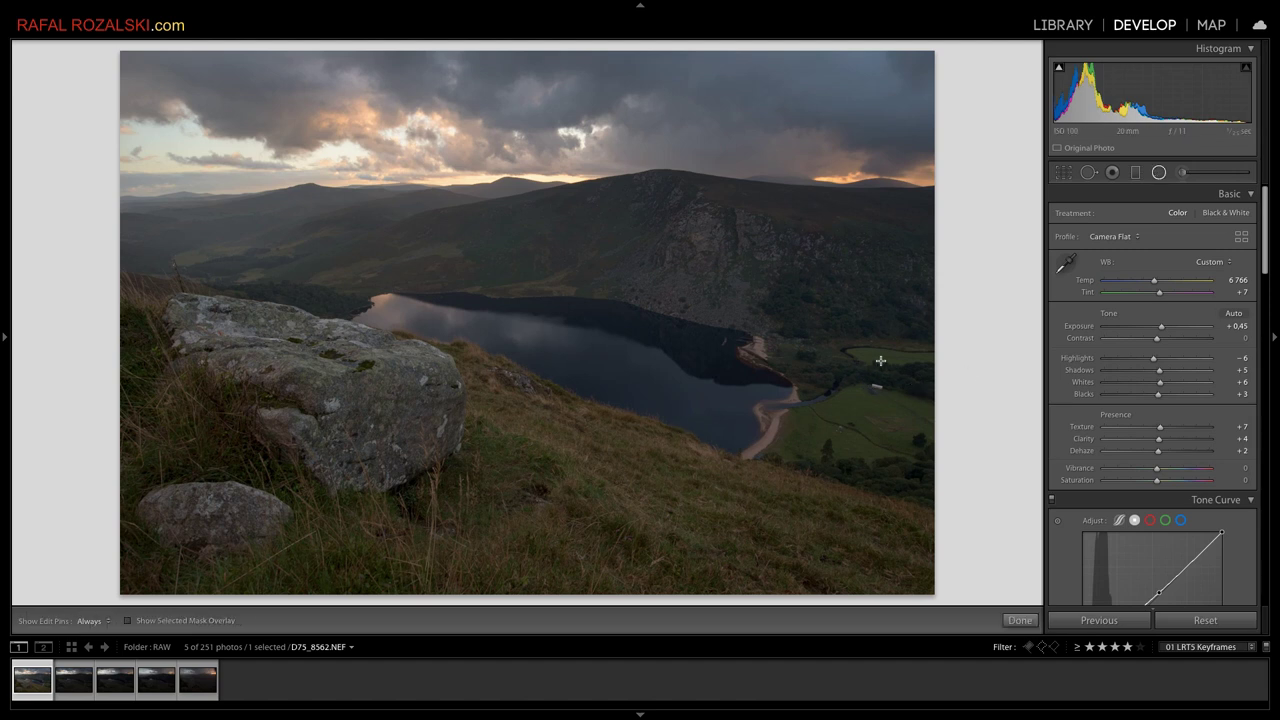
# - Move the lake radial filter right over the fields and brighten its exposure
pyautogui.click(730, 322)
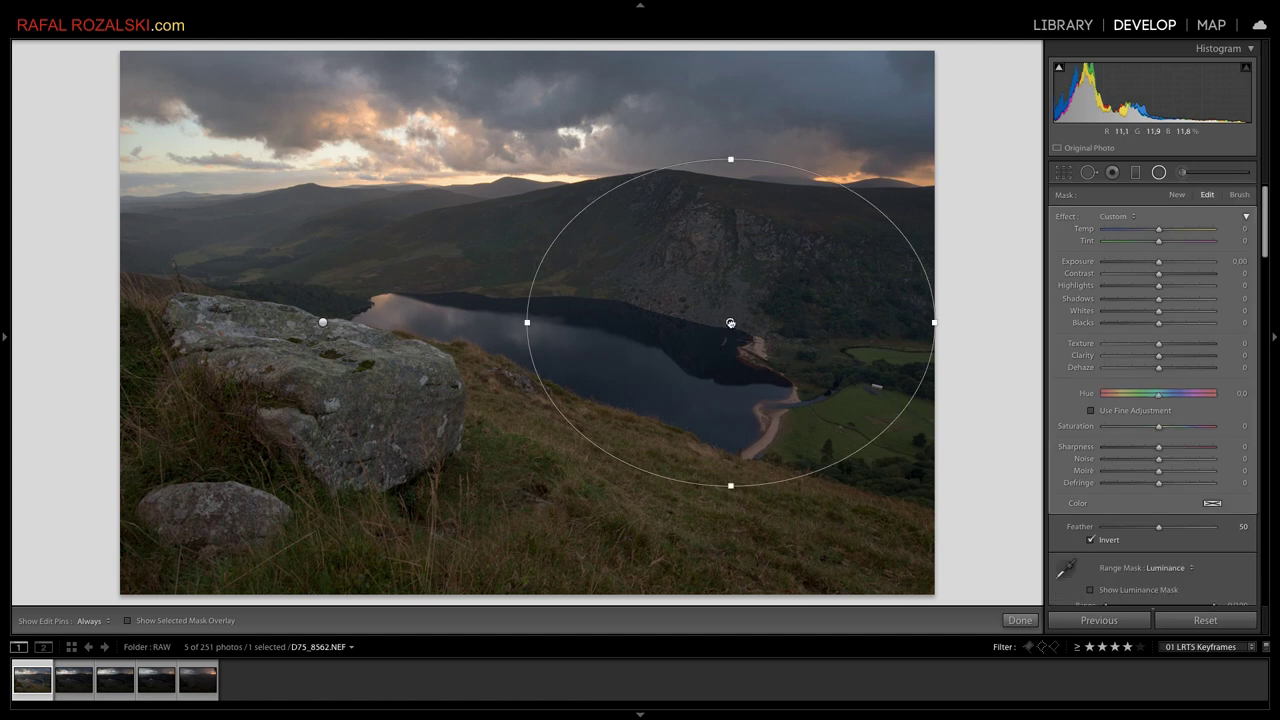
pyautogui.moveTo(730, 322); pyautogui.dragTo(856, 345)
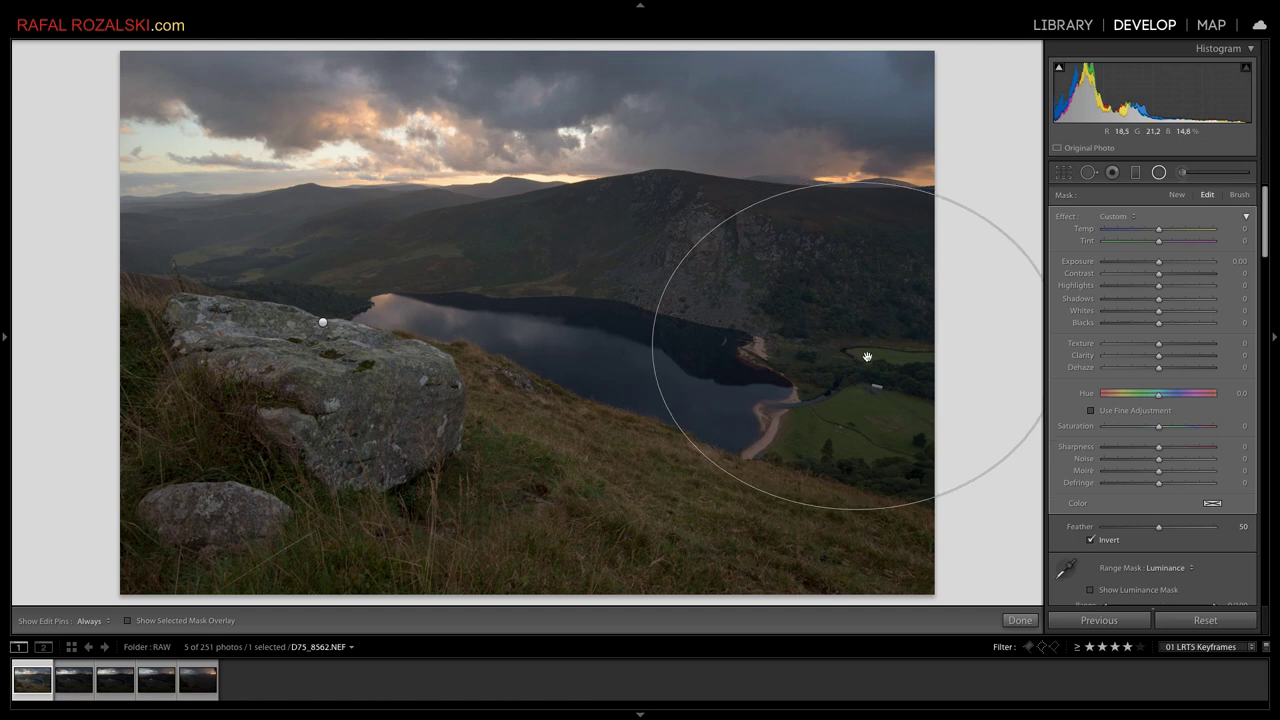
pyautogui.moveTo(1159, 261); pyautogui.dragTo(1163, 262)
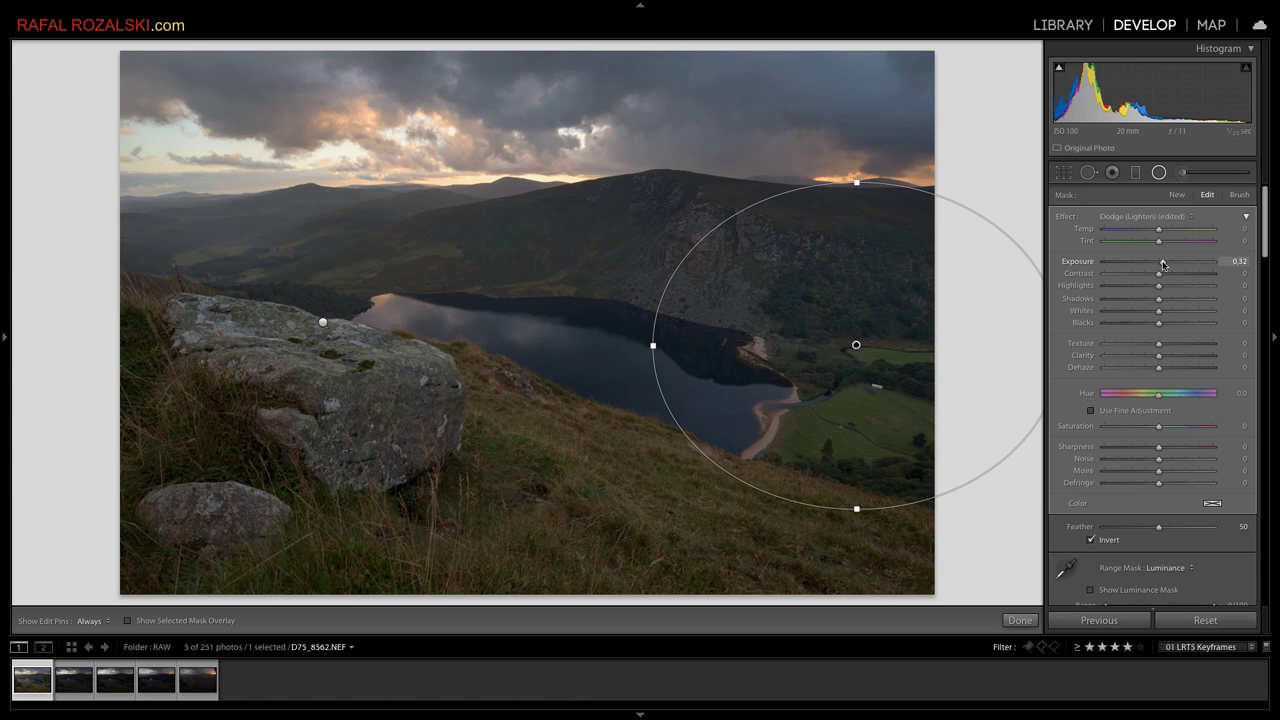
pyautogui.click(1020, 620)
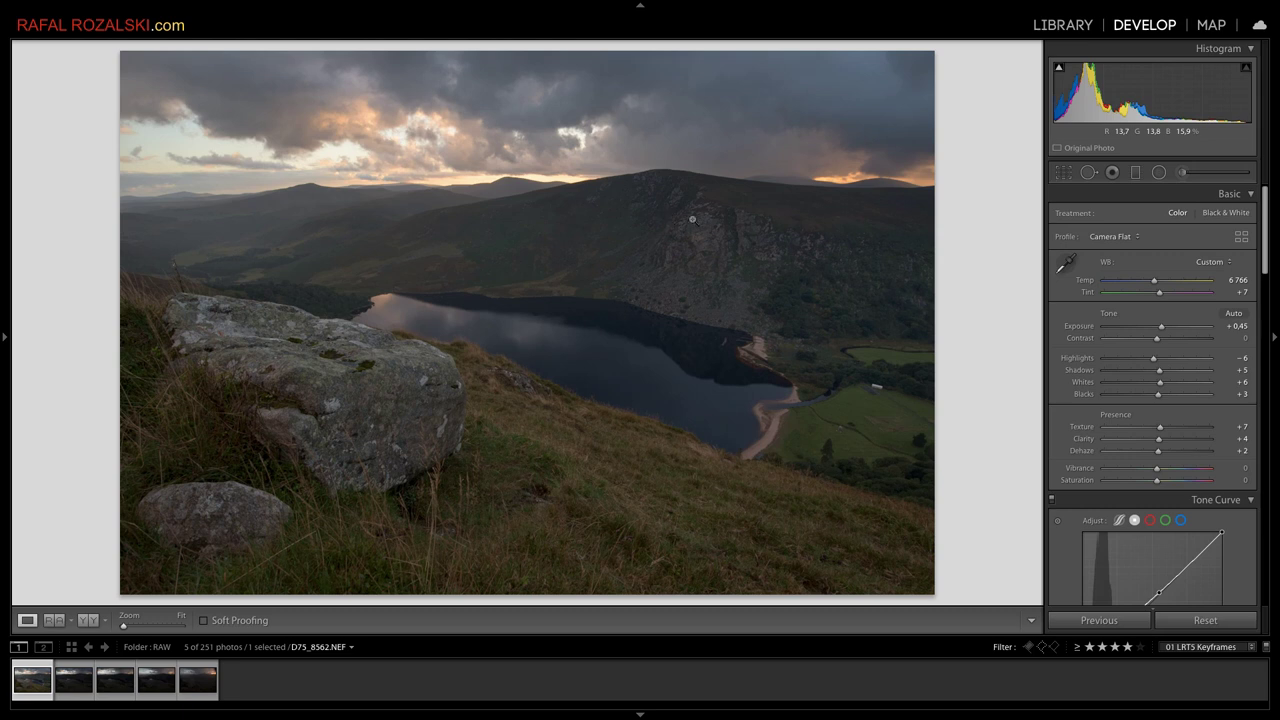
# - Move the inverted radial filter onto the foreground rock and set its Exposure to -0.40
pyautogui.click(1160, 174)
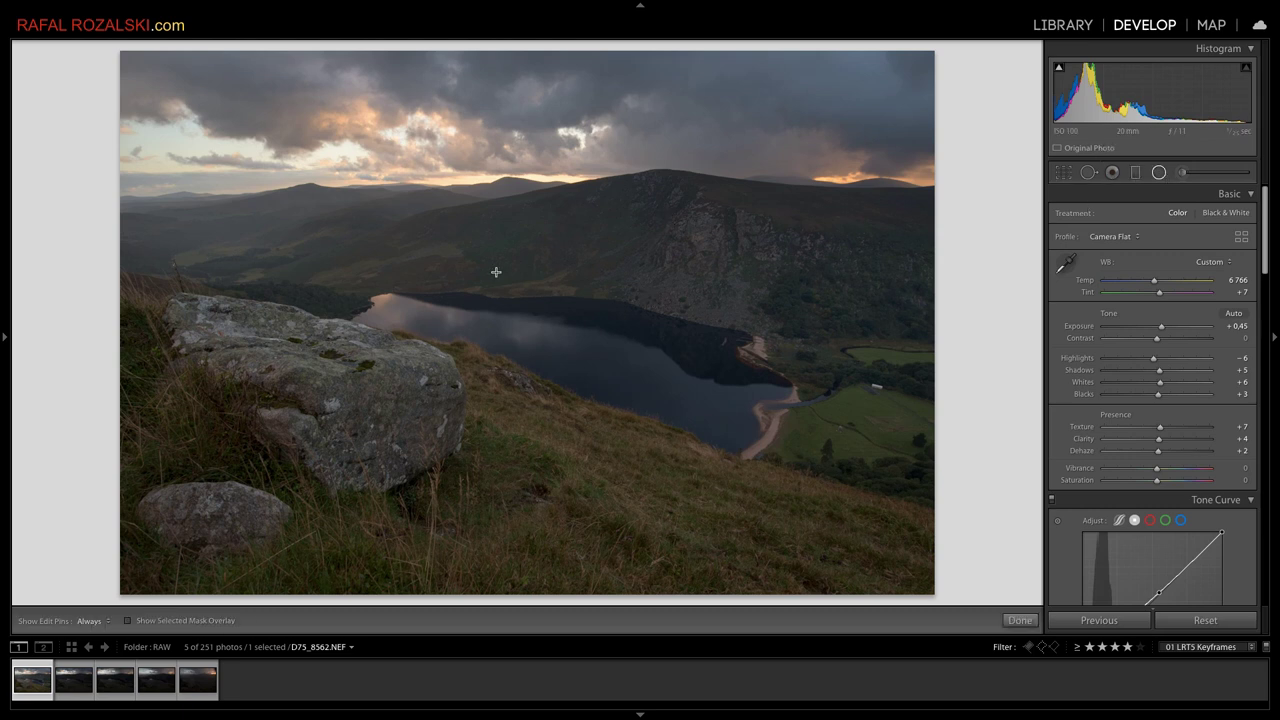
pyautogui.click(323, 322)
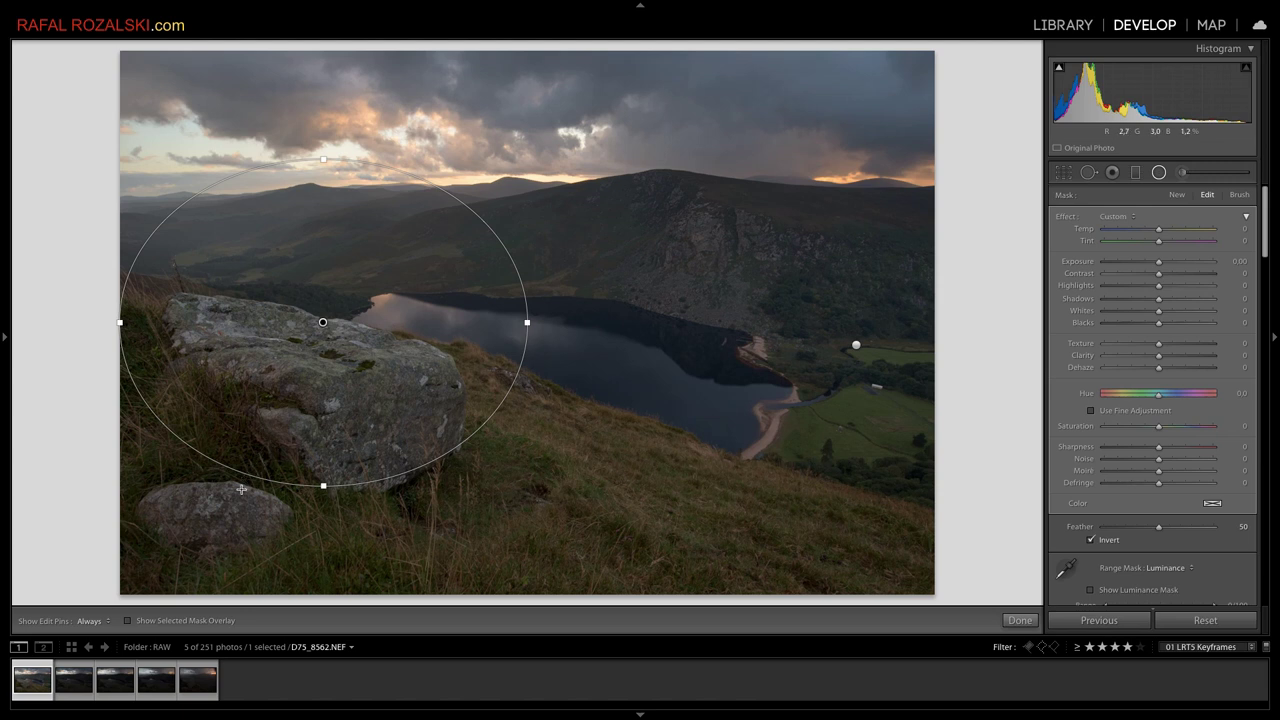
pyautogui.moveTo(302, 360); pyautogui.dragTo(227, 486)
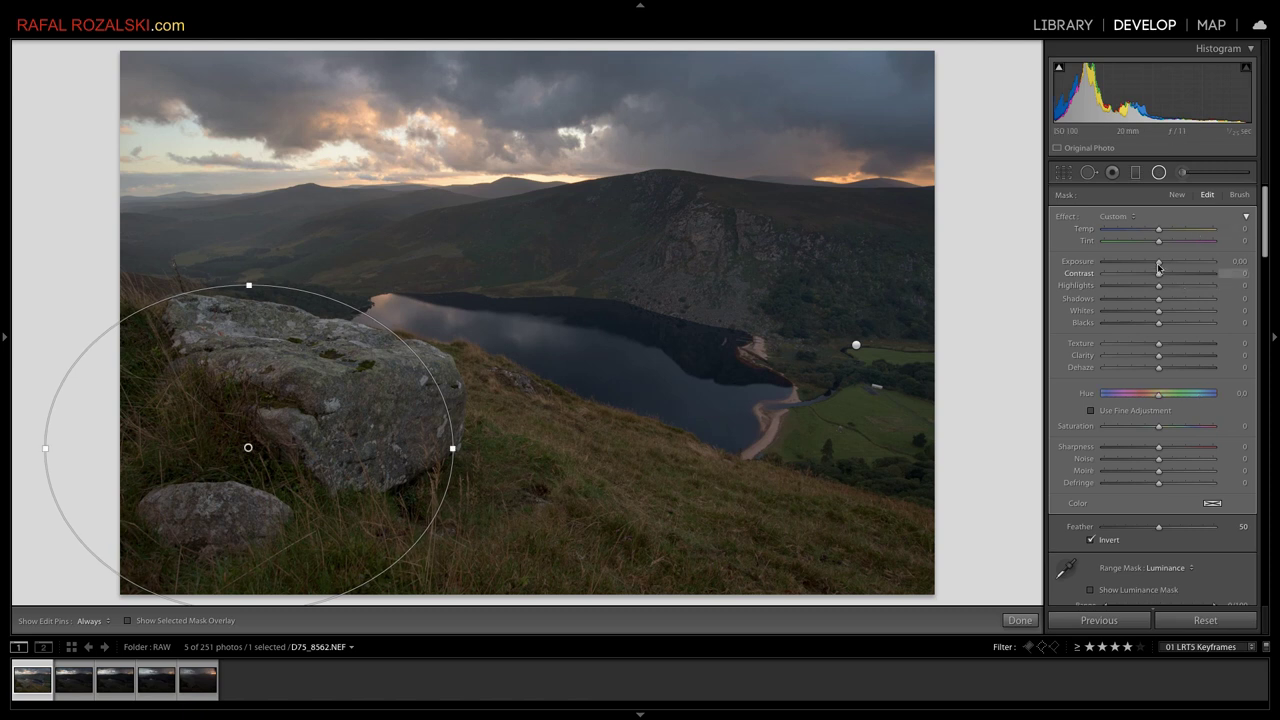
pyautogui.moveTo(1159, 261); pyautogui.dragTo(1155, 261)
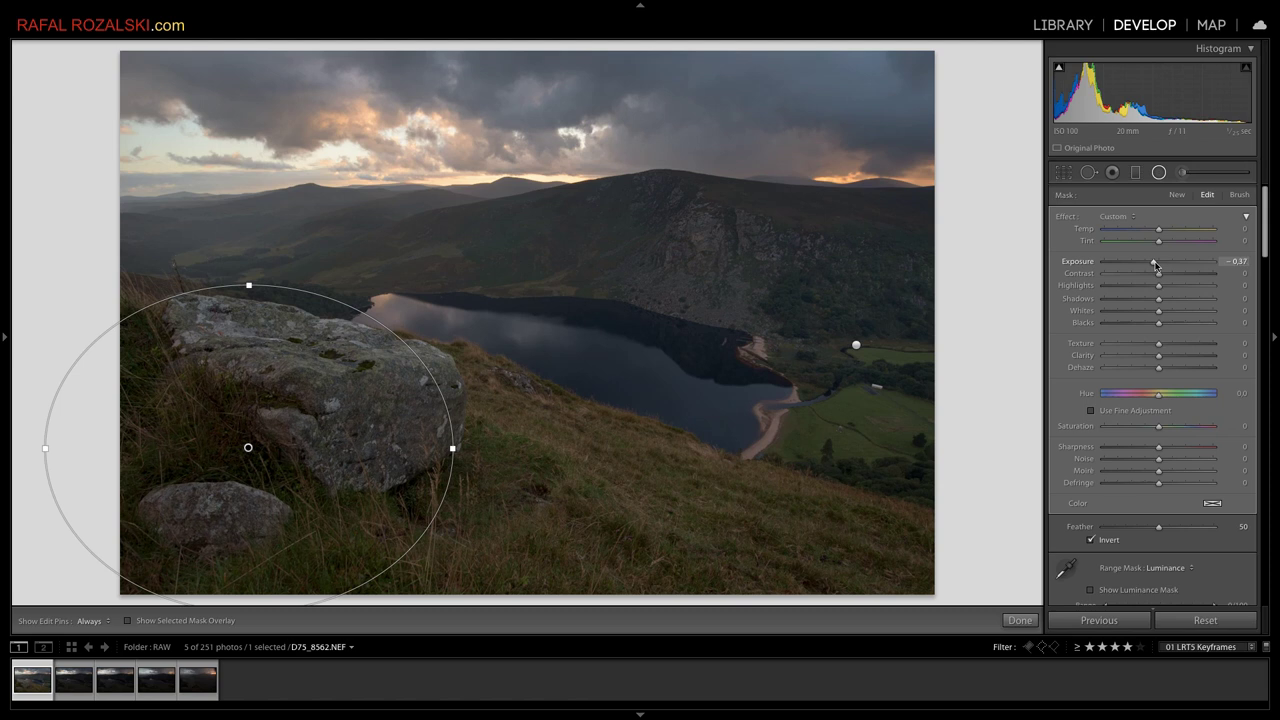
pyautogui.click(1020, 620)
# - Shift the sky graduated filter over the horizon at Exposure -0.11, then select all five keyframes
pyautogui.click(1136, 172)
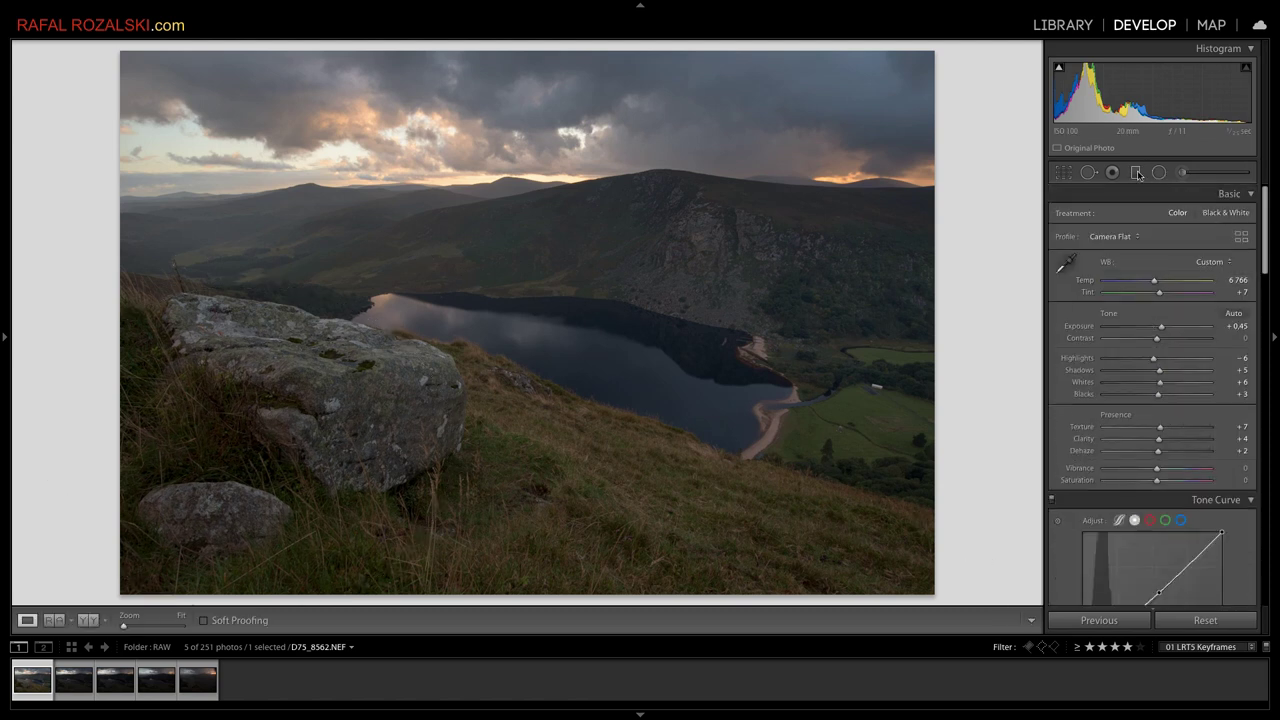
pyautogui.click(526, 132)
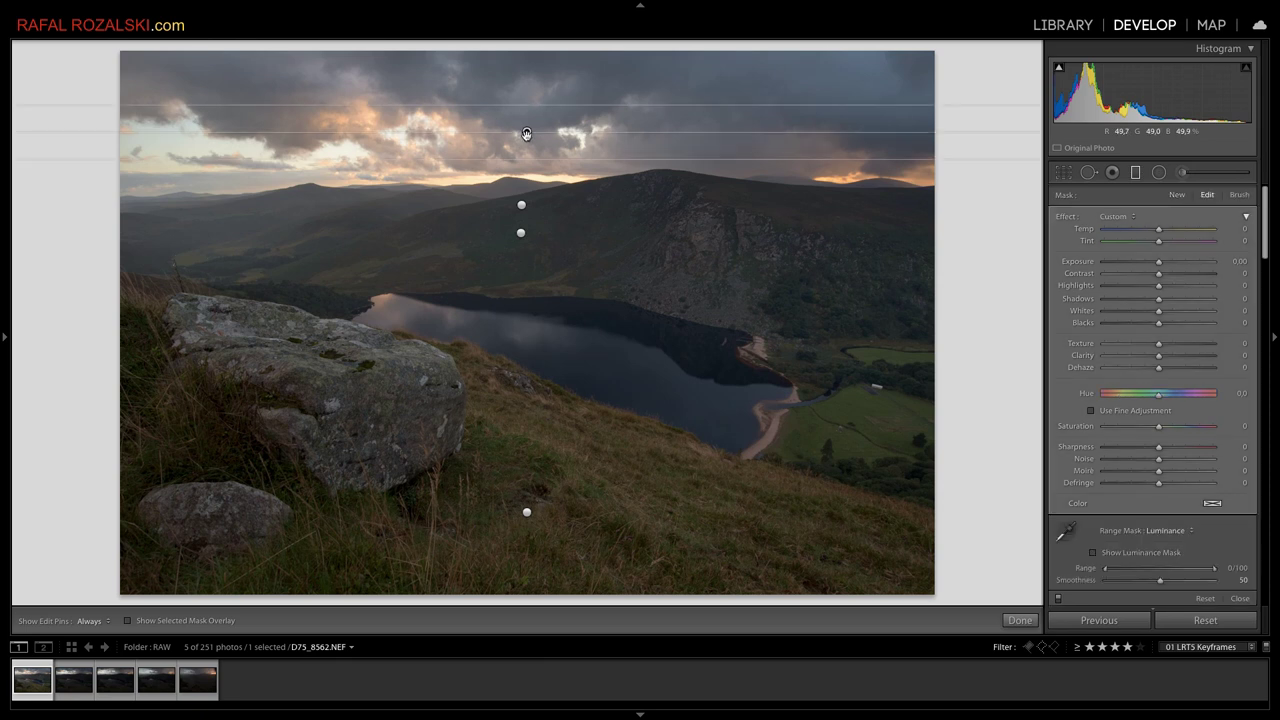
pyautogui.moveTo(526, 159); pyautogui.dragTo(522, 233)
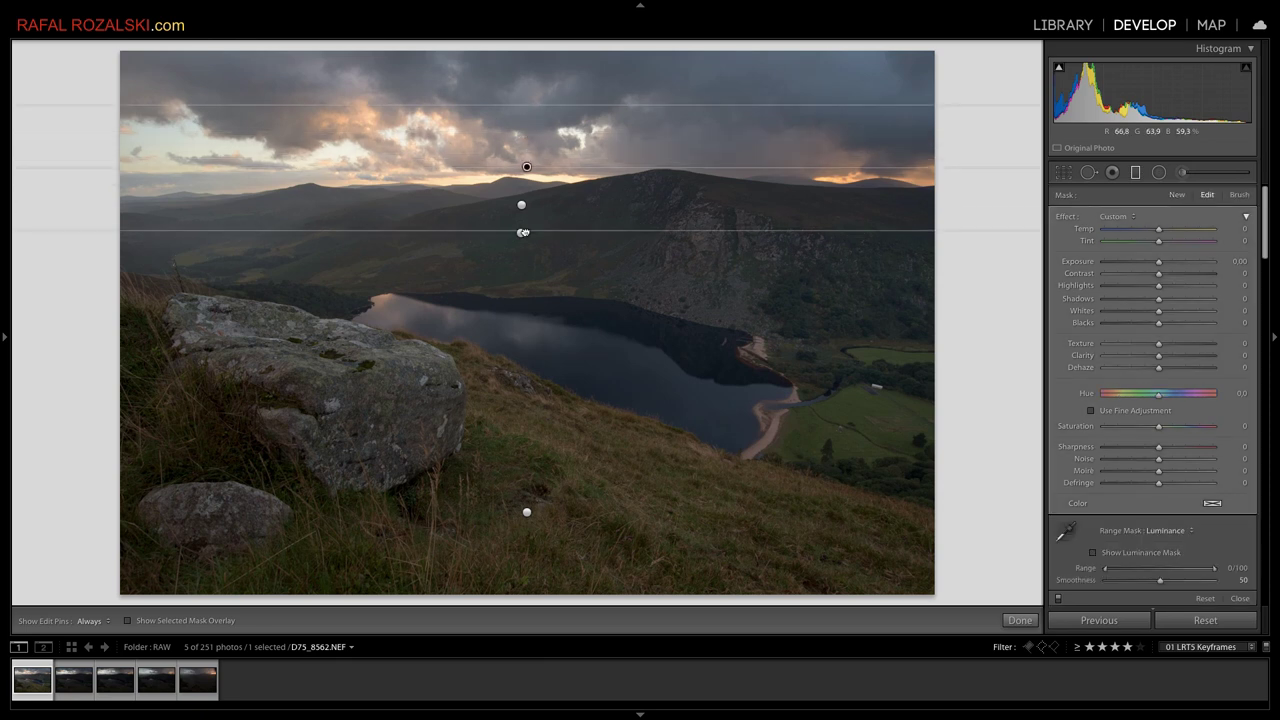
pyautogui.moveTo(527, 167); pyautogui.dragTo(522, 159)
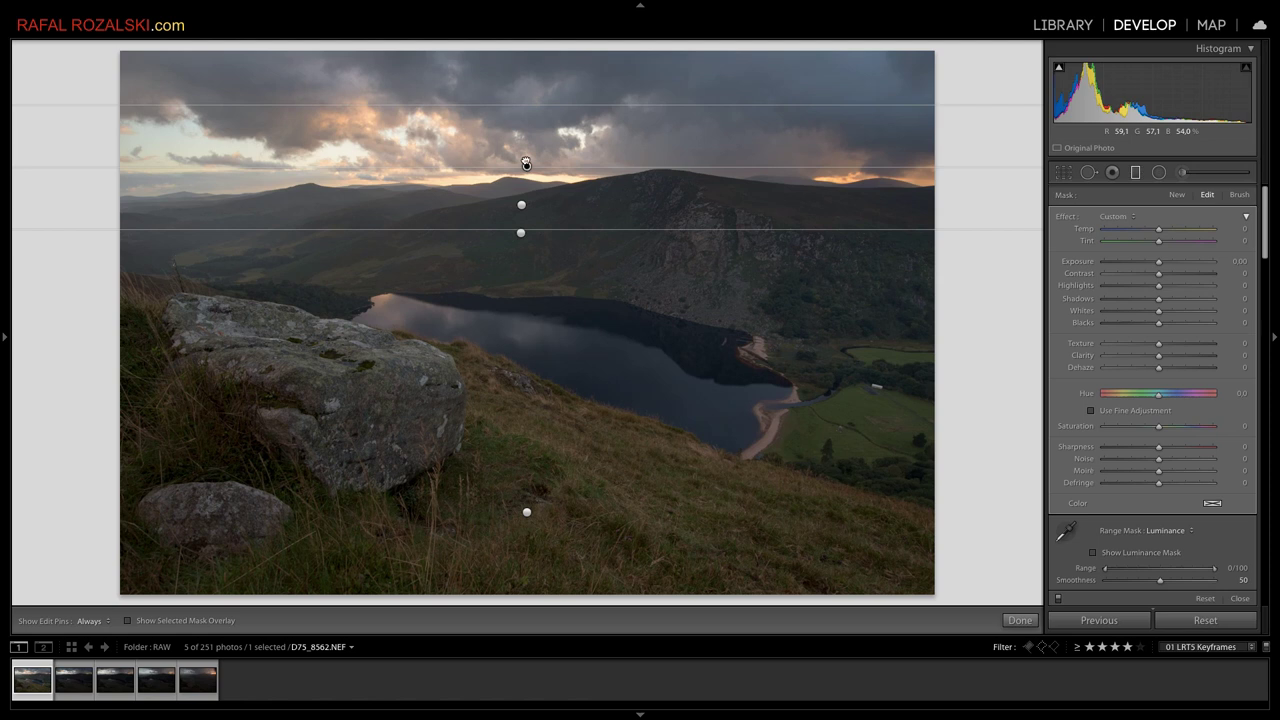
pyautogui.moveTo(1158, 262); pyautogui.dragTo(1155, 263)
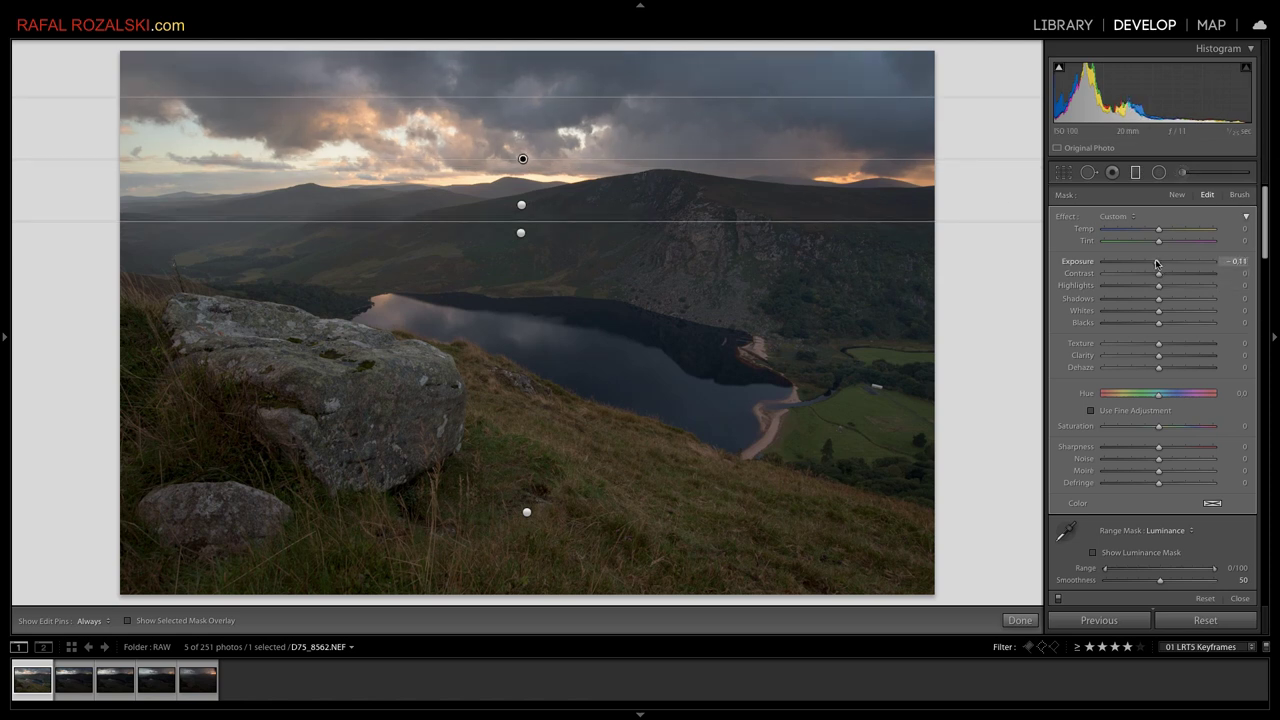
pyautogui.click(1018, 620)
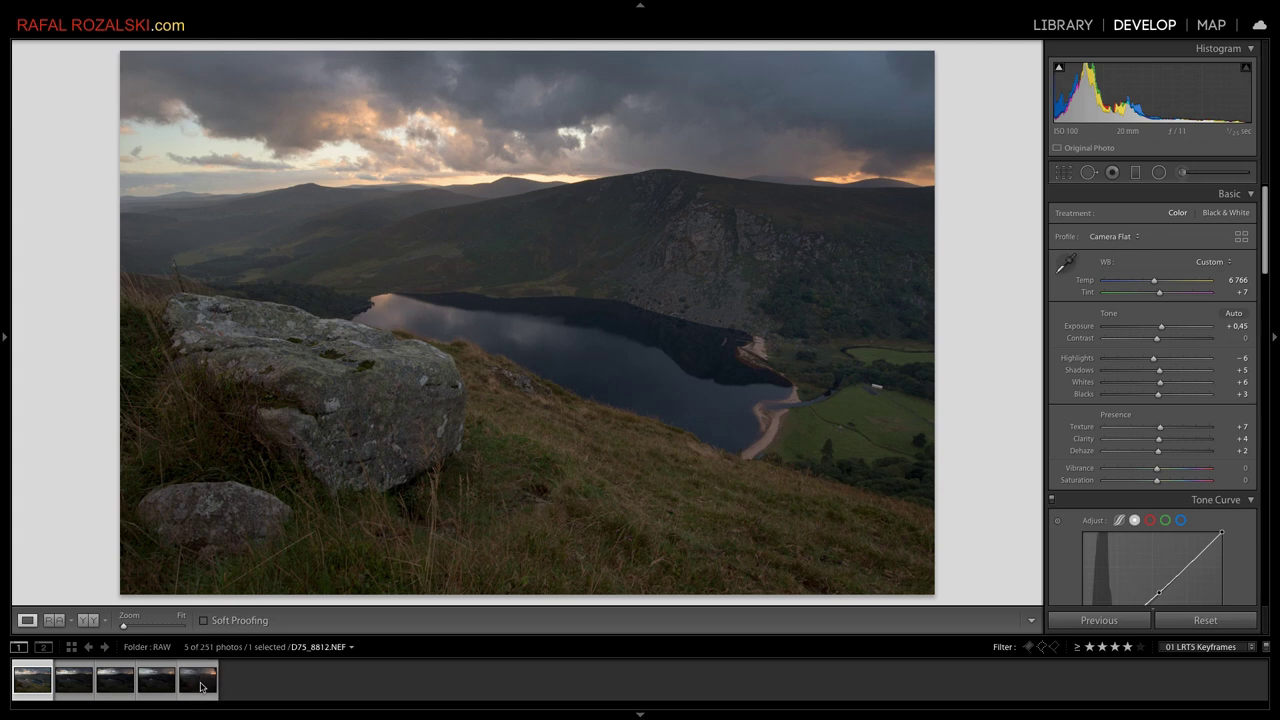
pyautogui.keyDown('shift'); pyautogui.click(200, 686); pyautogui.keyUp('shift')
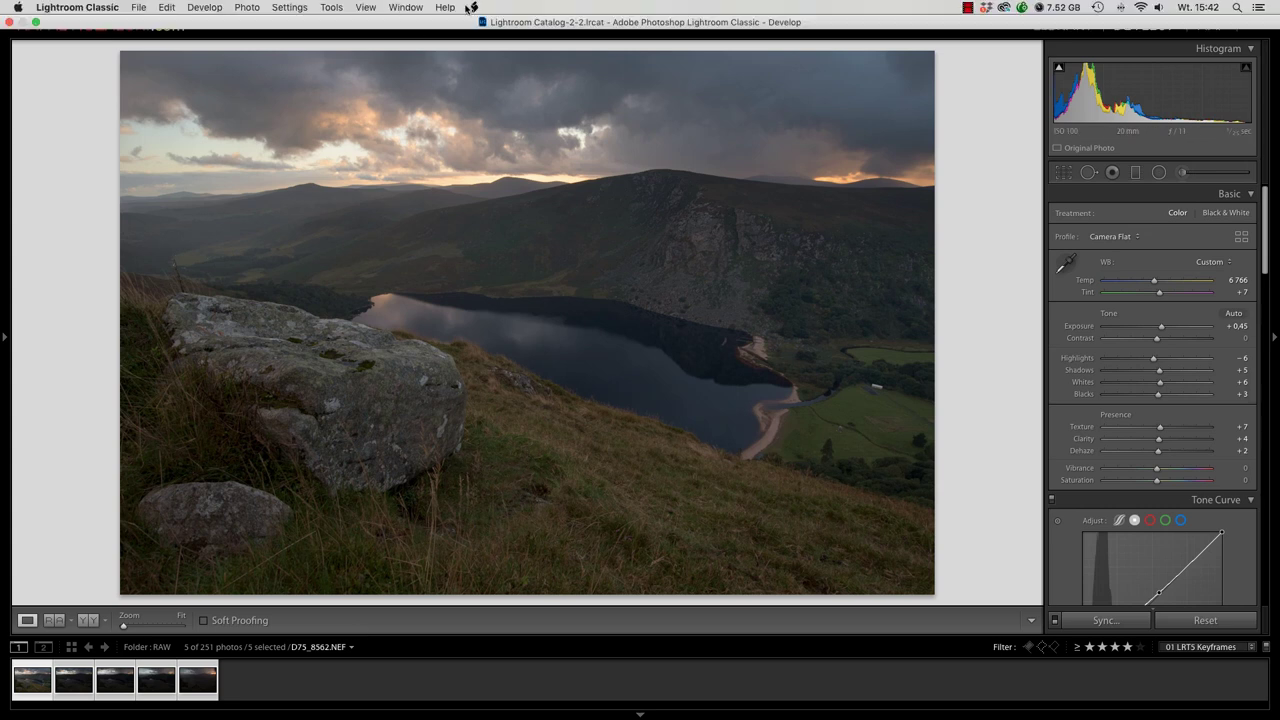
# - Run the 01 LRTimelapse Sync Keyframes script to copy edits to the other four keyframes
pyautogui.click(475, 7)
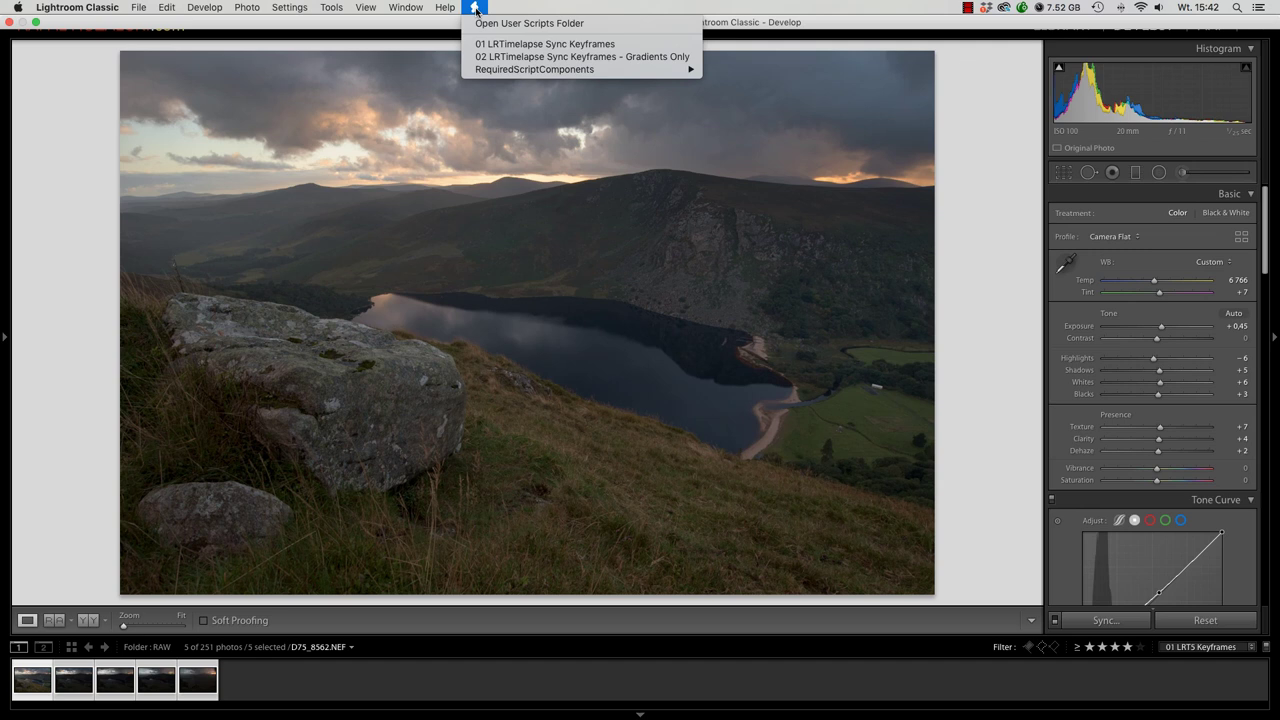
pyautogui.click(611, 46)
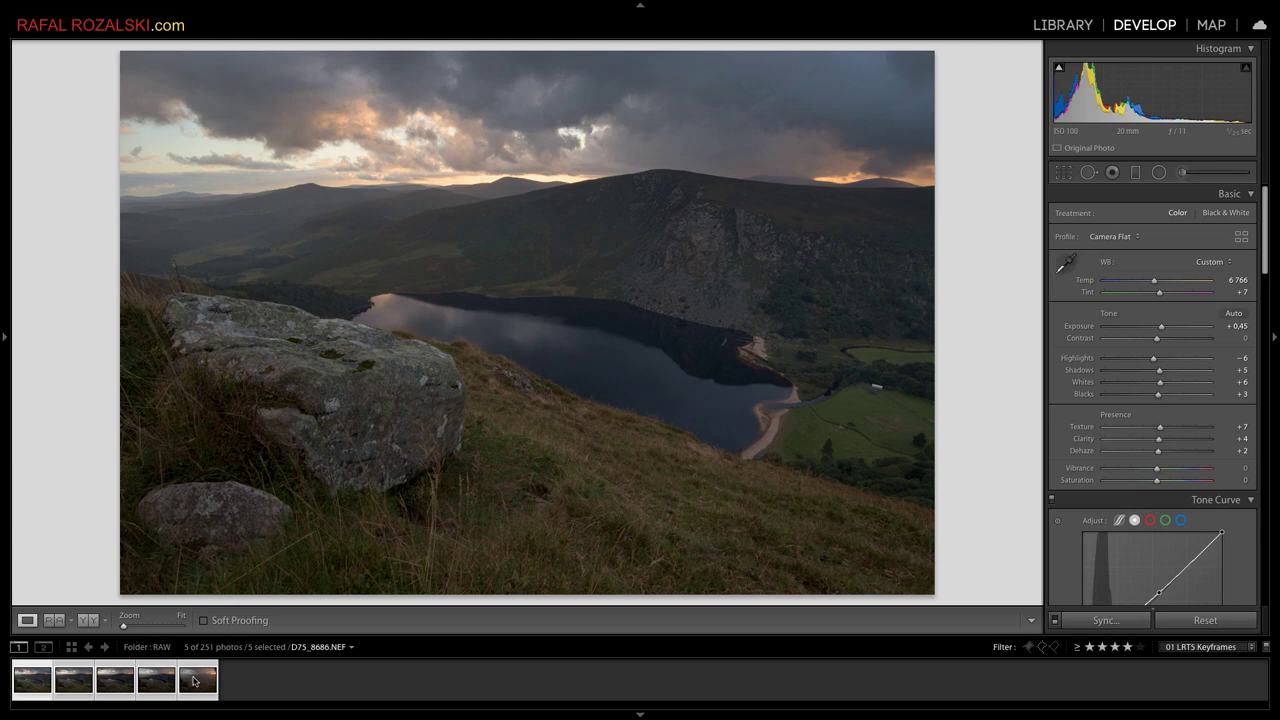
# - Step back and forth through the five synced keyframes to compare their edits
pyautogui.click(45, 680)
pyautogui.press('Right')
pyautogui.press('Right')
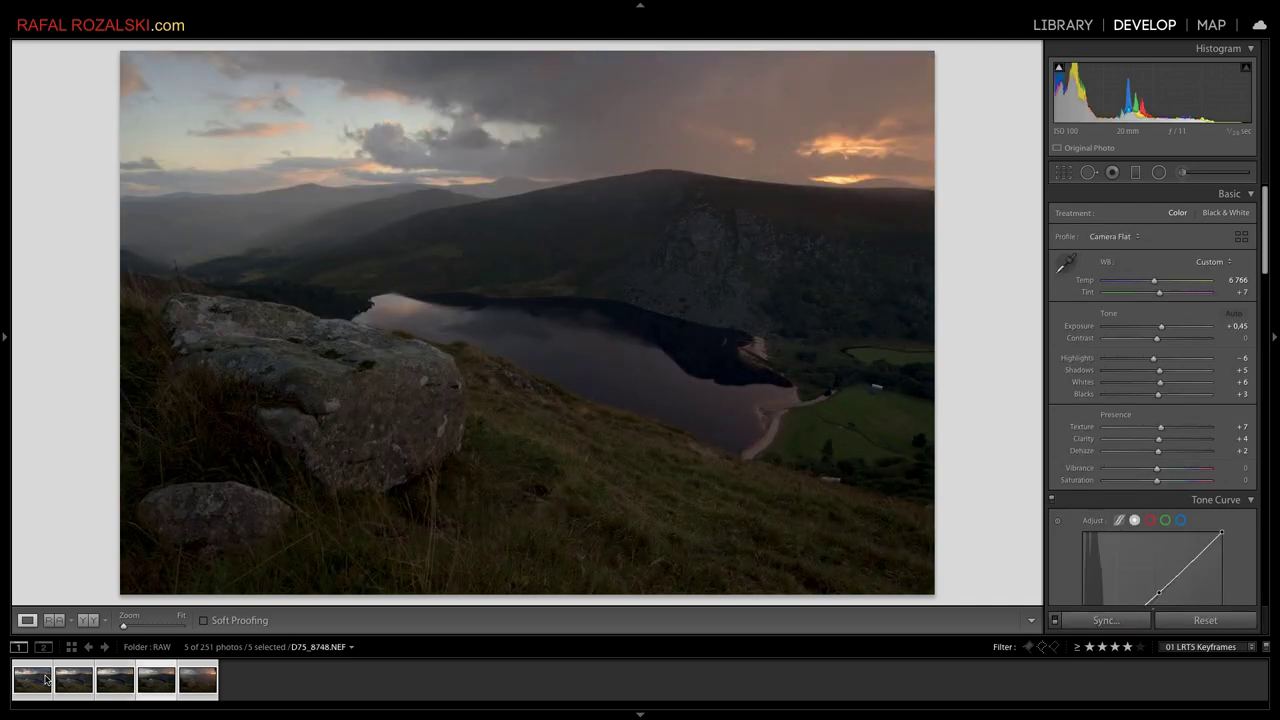
pyautogui.press('Right')
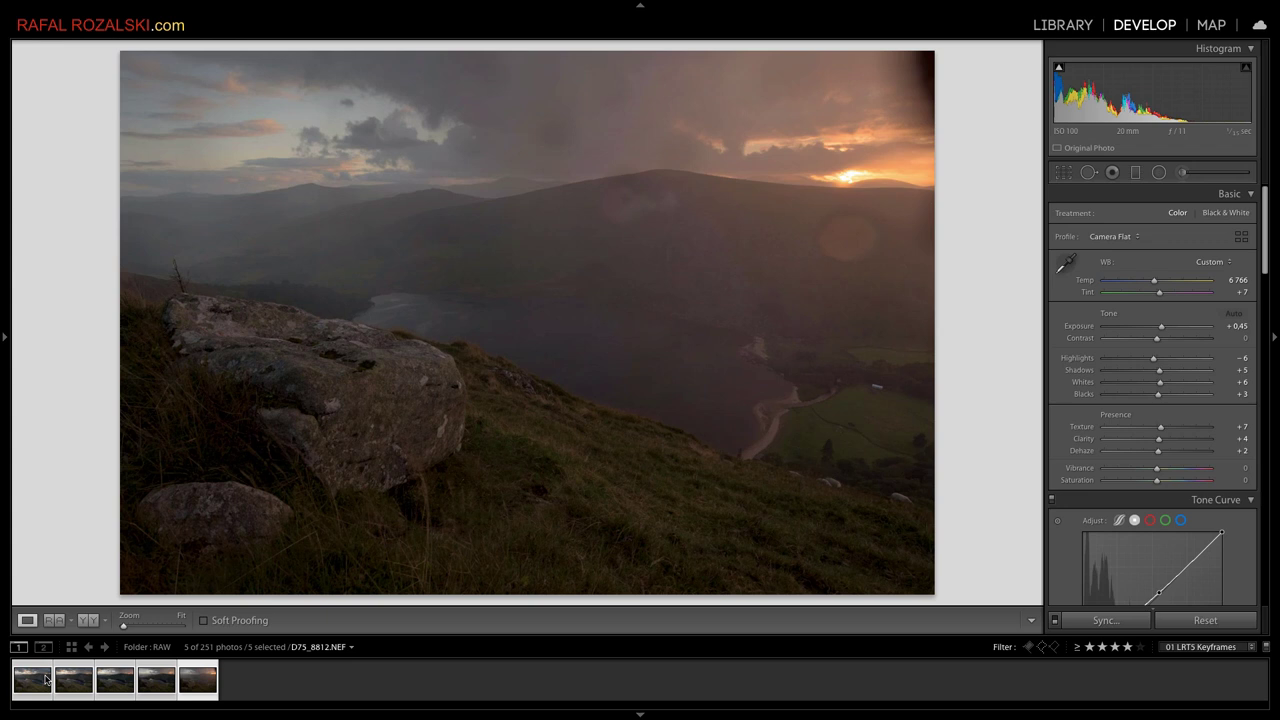
pyautogui.press('Left')
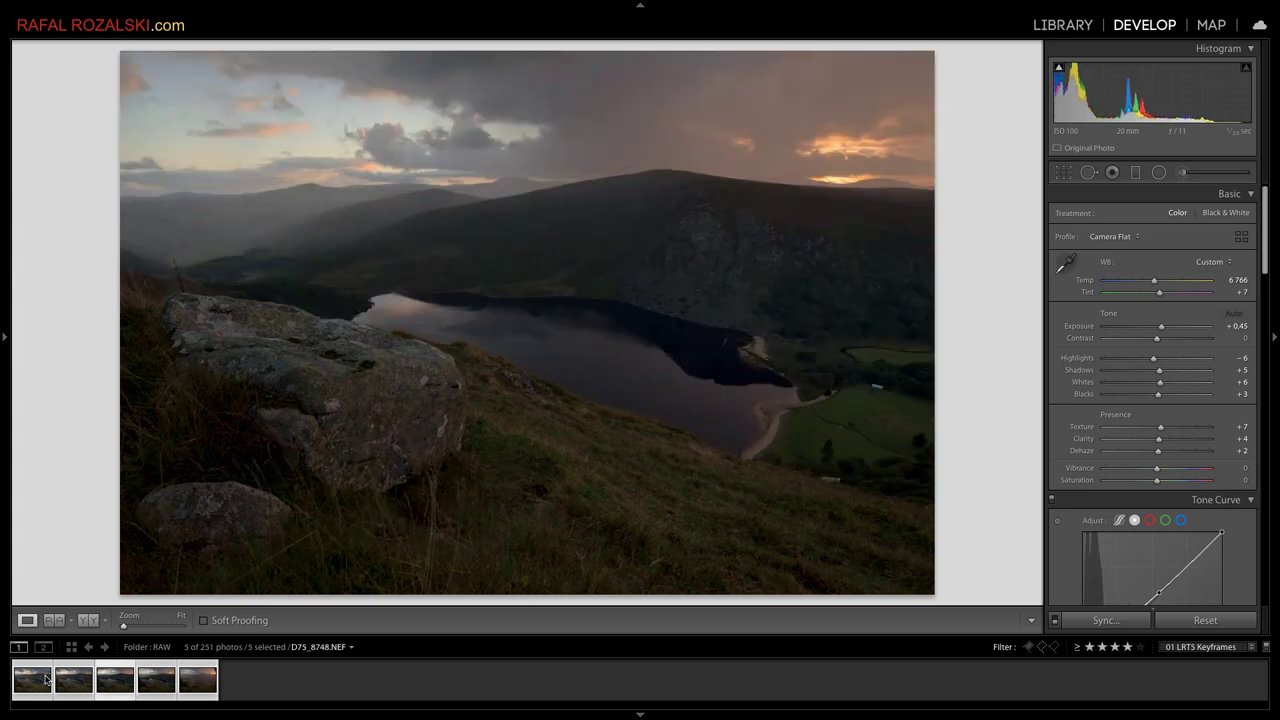
pyautogui.press('Left')
pyautogui.press('Left')
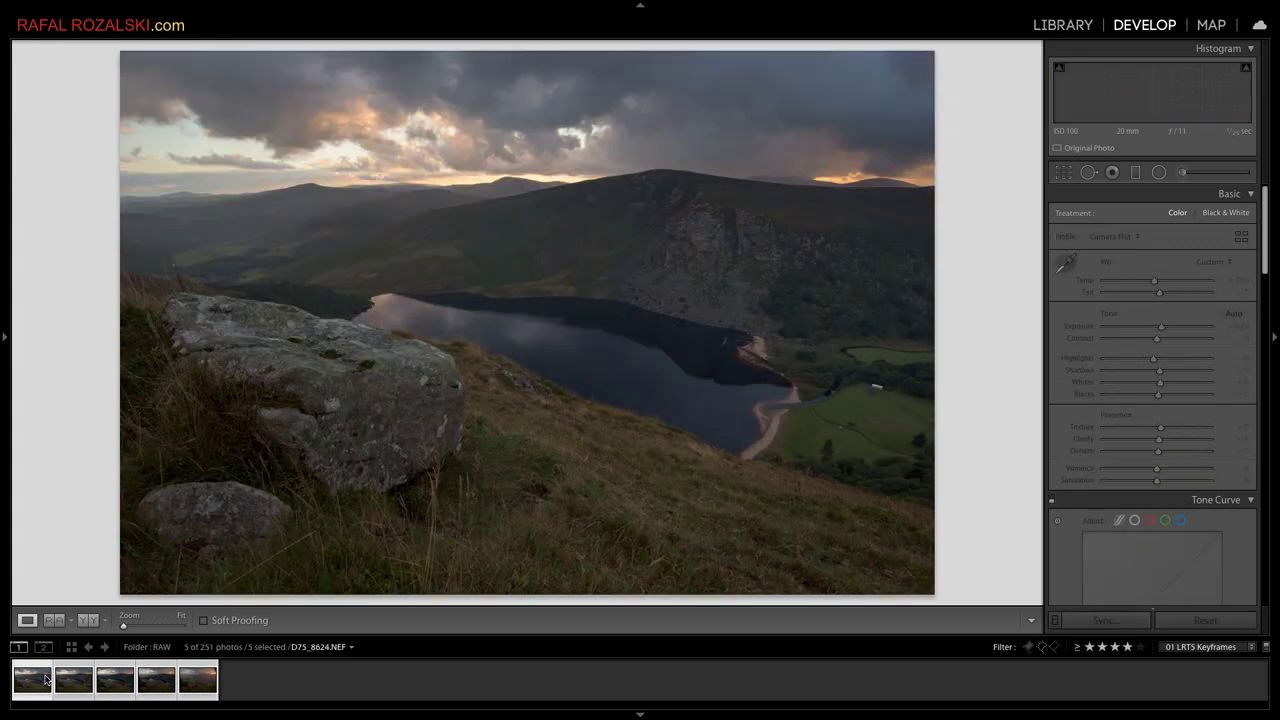
pyautogui.press('Right')
pyautogui.press('Right')
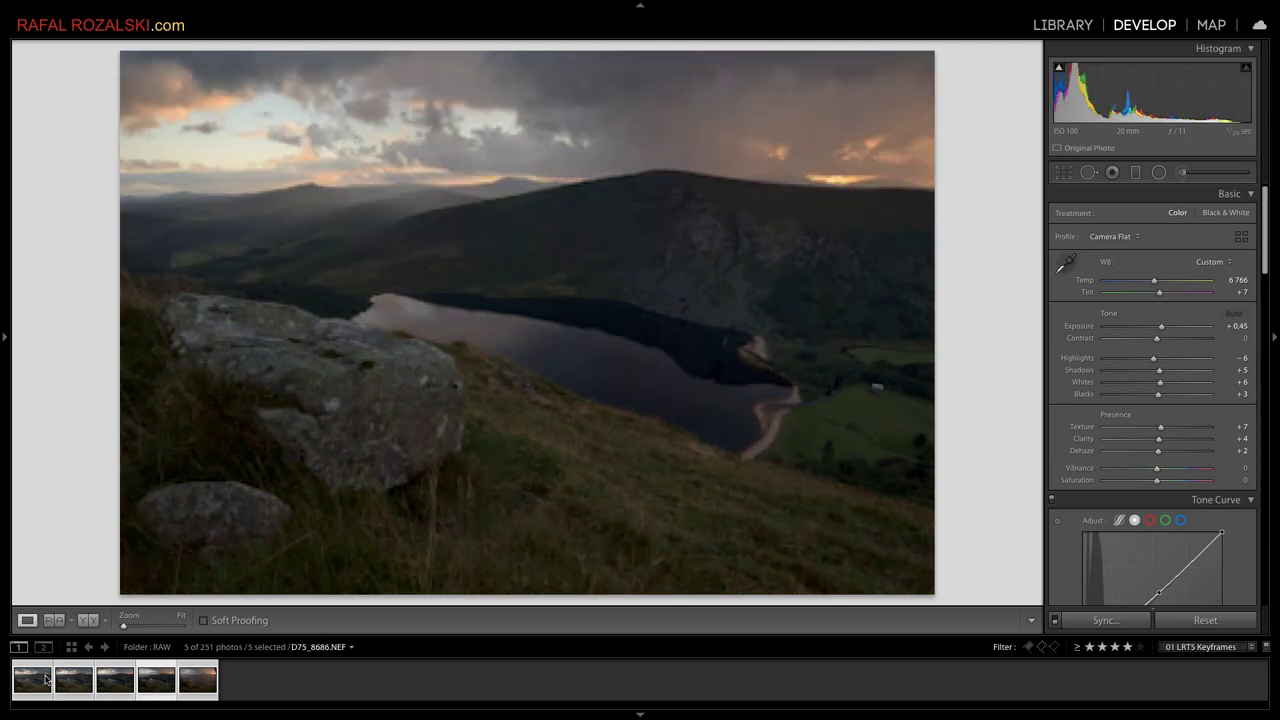
pyautogui.press('Right')
pyautogui.press('Right')
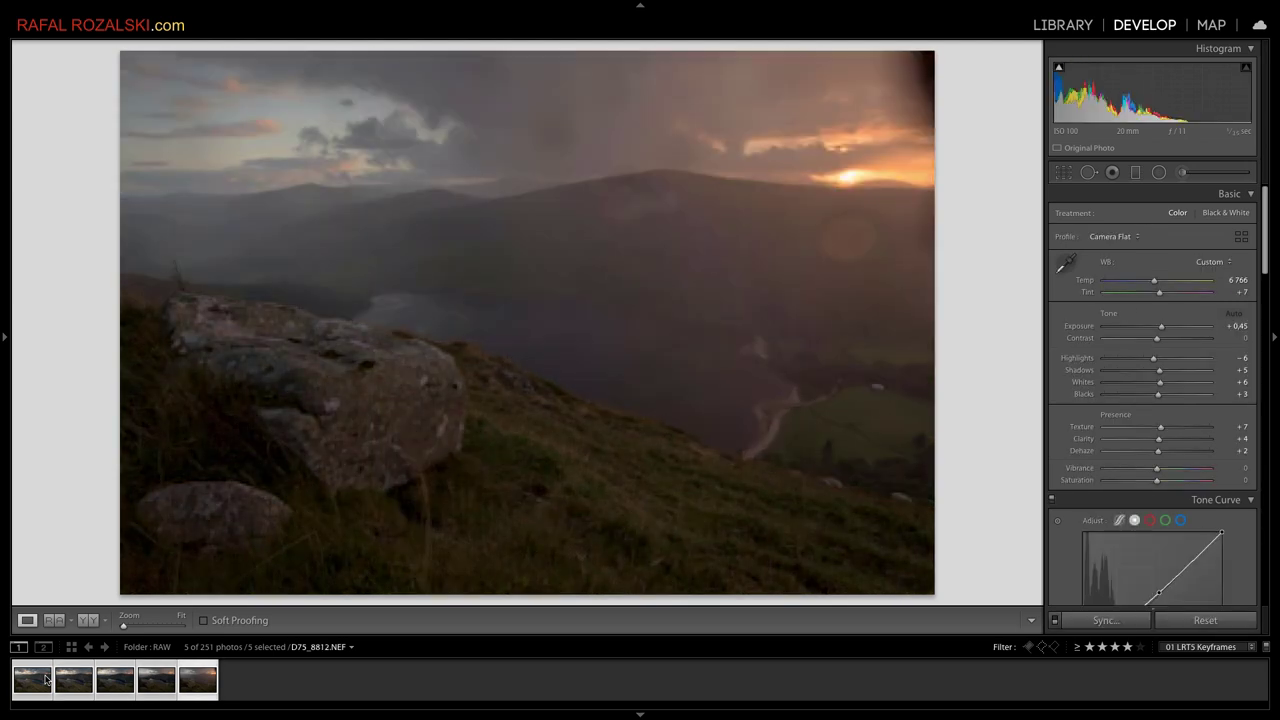
pyautogui.press('Left')
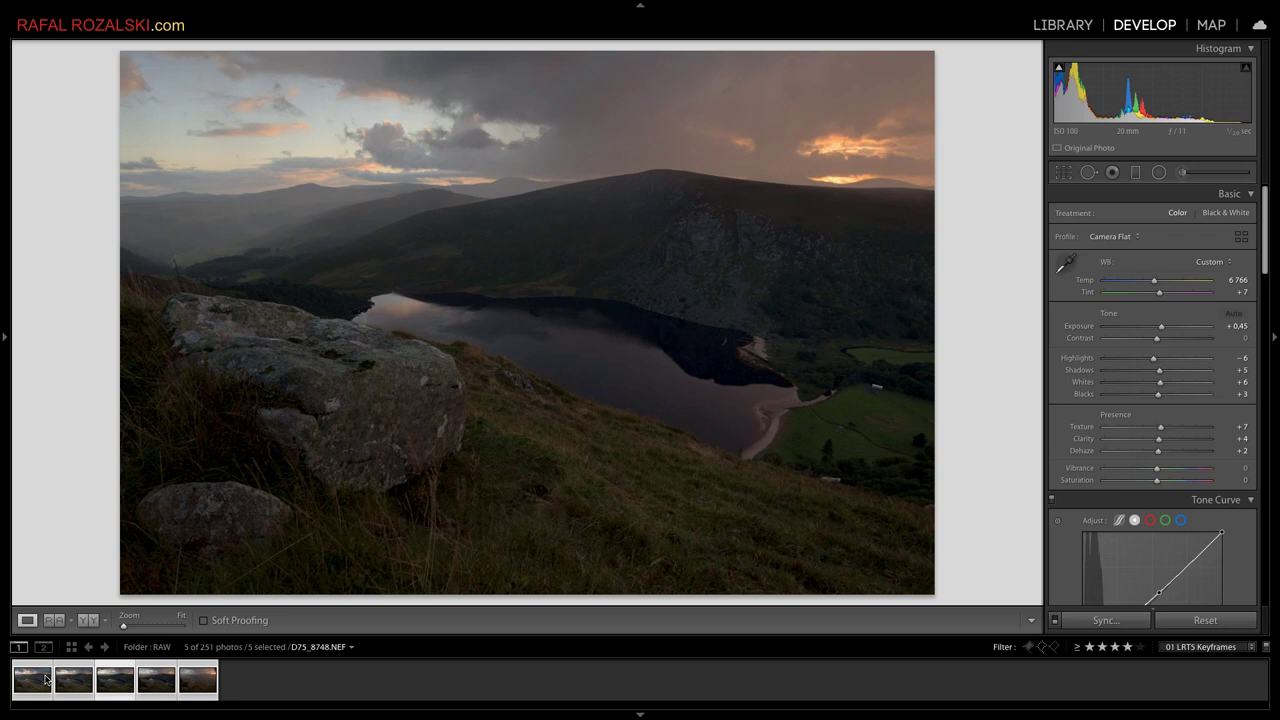
pyautogui.press('Left')
pyautogui.press('Right')
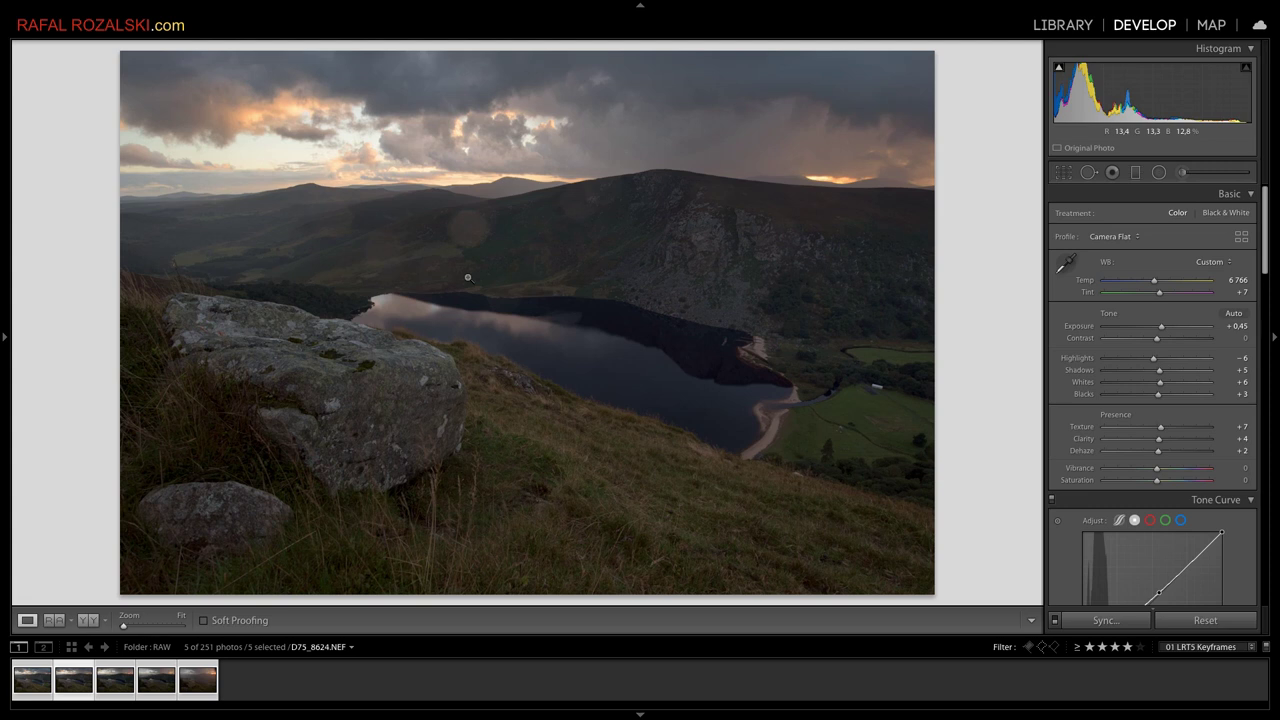
pyautogui.press('Right')
pyautogui.press('Right')
pyautogui.press('Right')
pyautogui.press('Right')
pyautogui.press('Right')
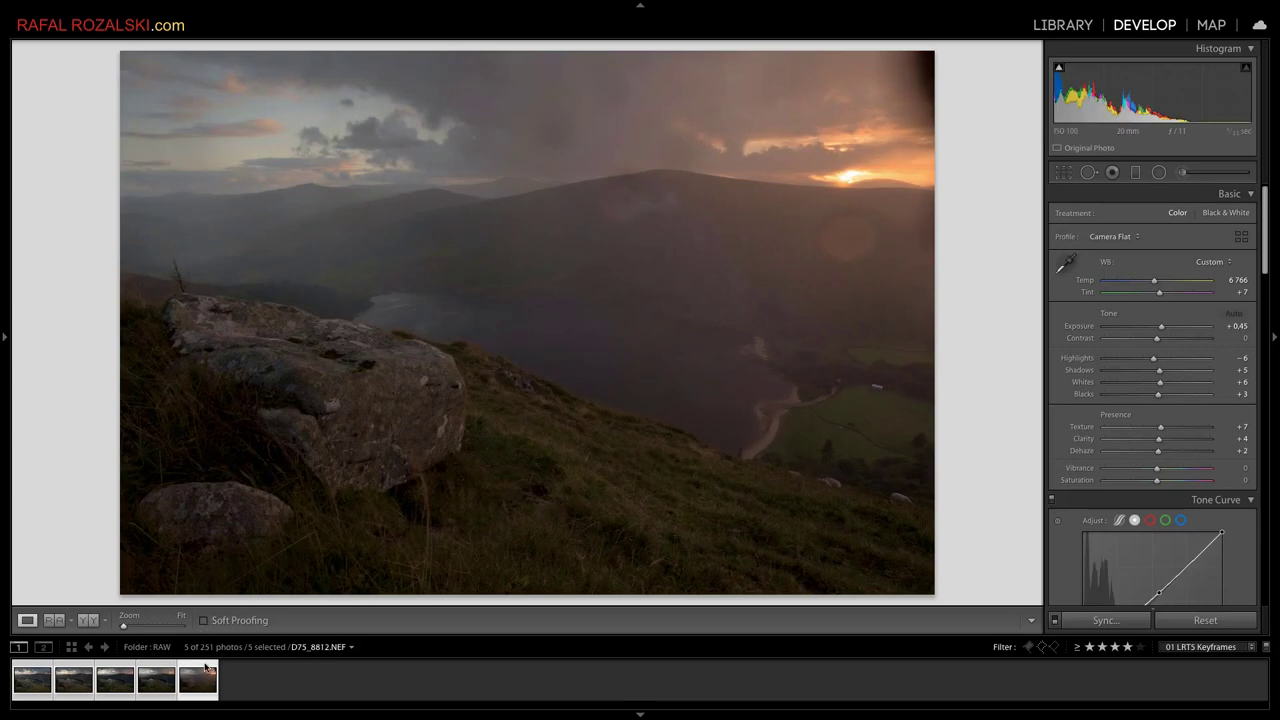
# - Reselect all five keyframes and save their settings to file metadata with Ctrl+S
pyautogui.click(280, 694)
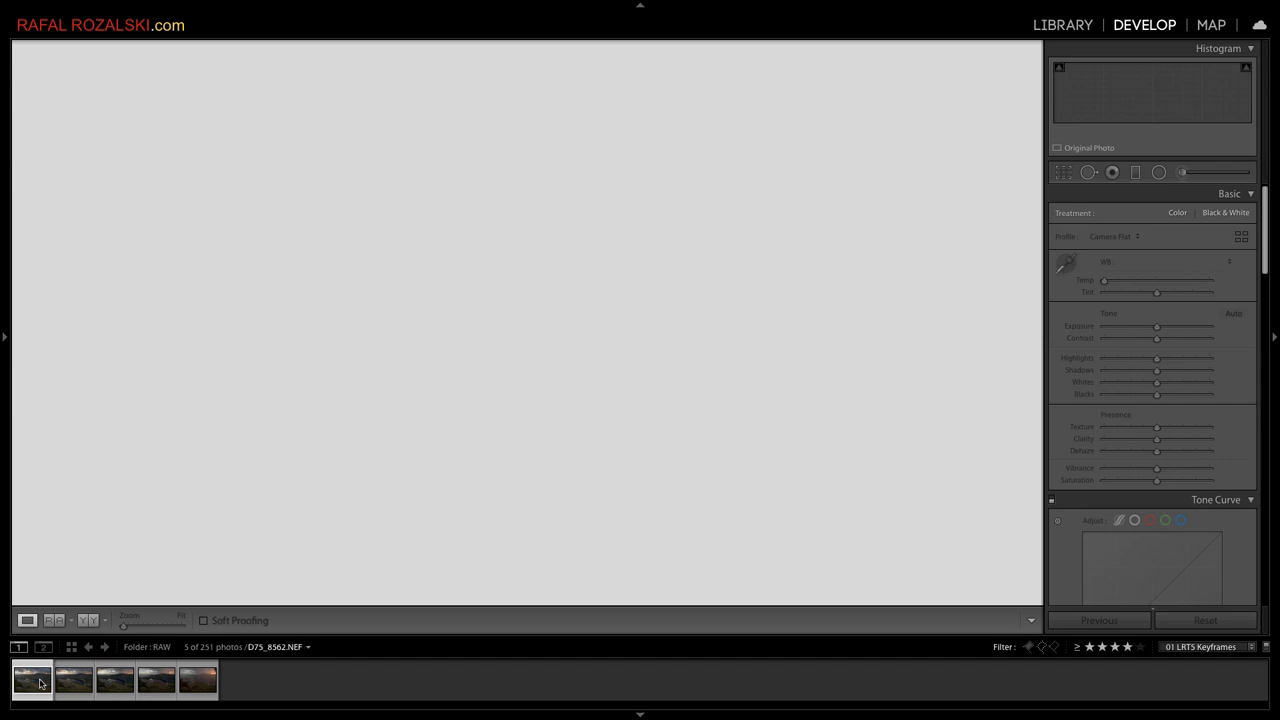
pyautogui.click(41, 683)
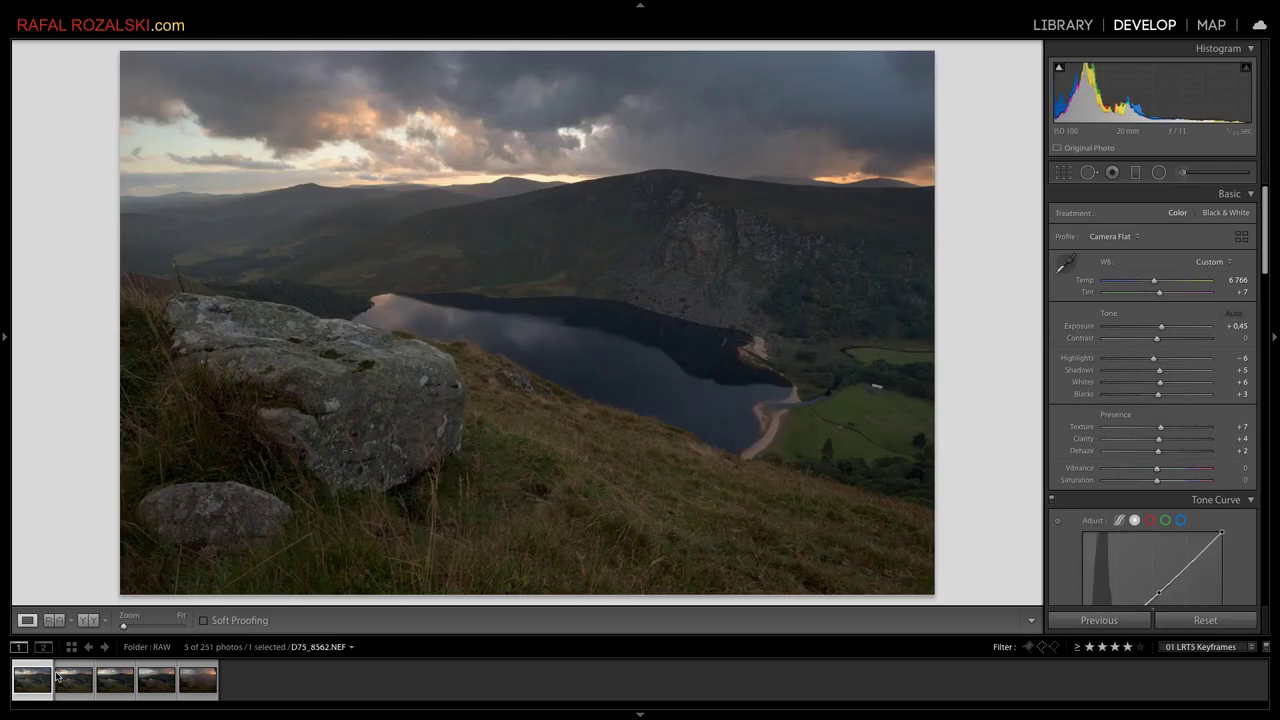
pyautogui.keyDown('shift'); pyautogui.click(203, 685); pyautogui.keyUp('shift')
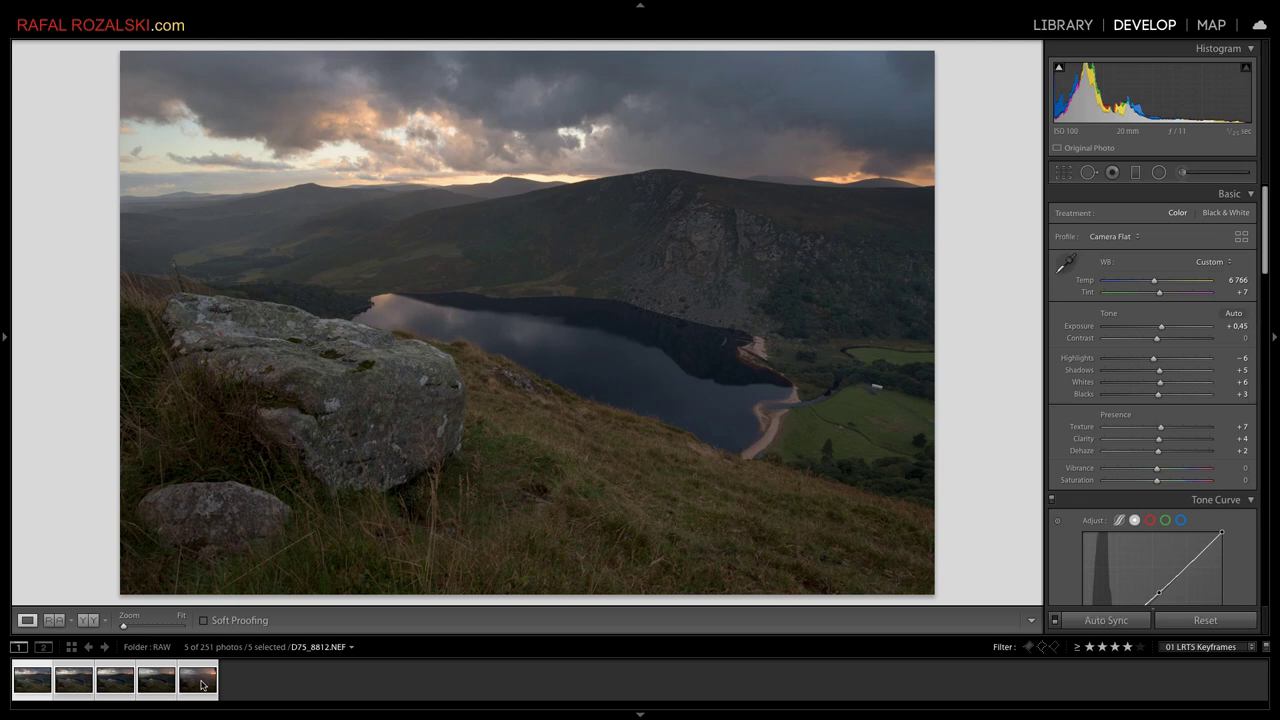
pyautogui.hotkey('ctrl', 's')
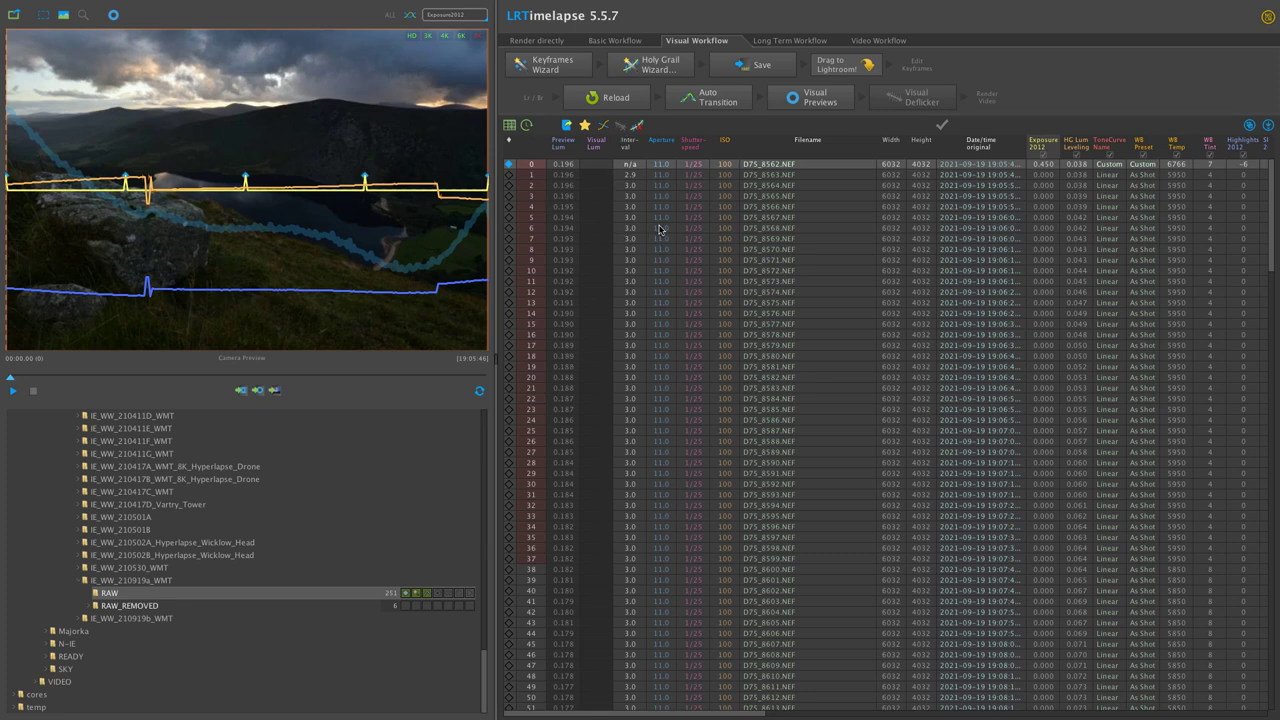
# - Reload the Lightroom edits, save pending changes, and auto-transition Exposure 0.450 across all frames
pyautogui.click(612, 100)
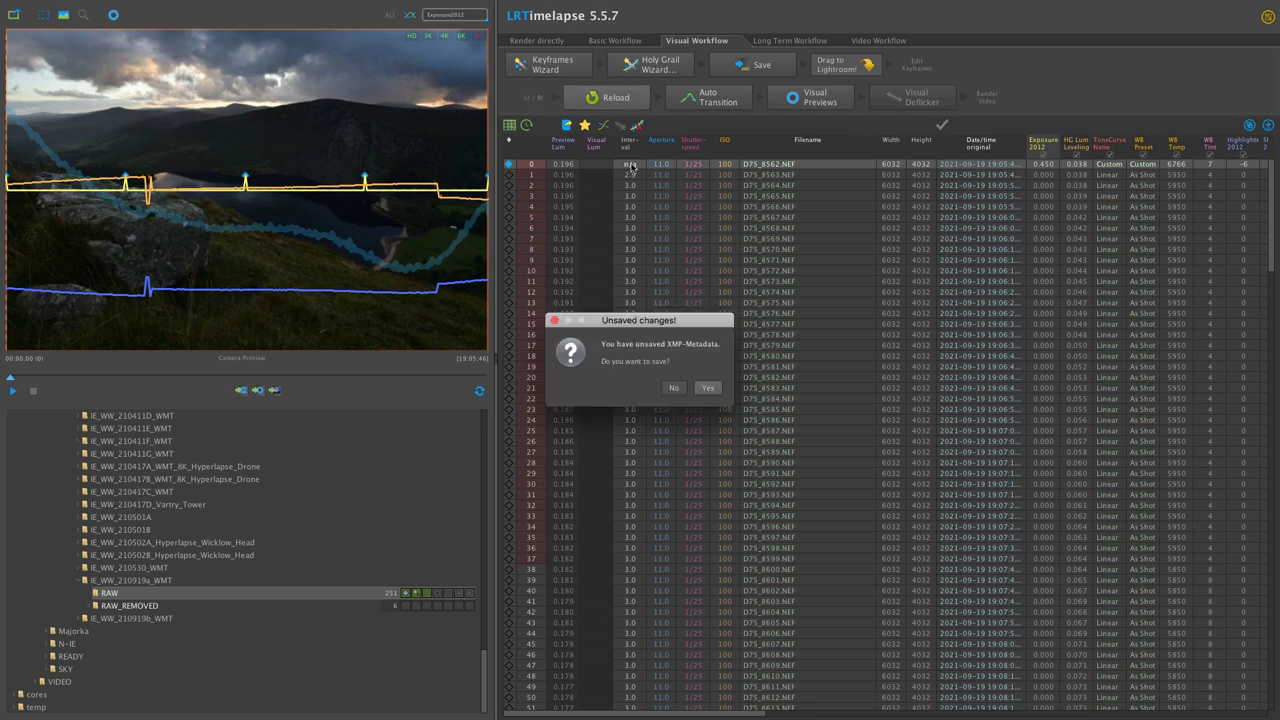
pyautogui.click(705, 388)
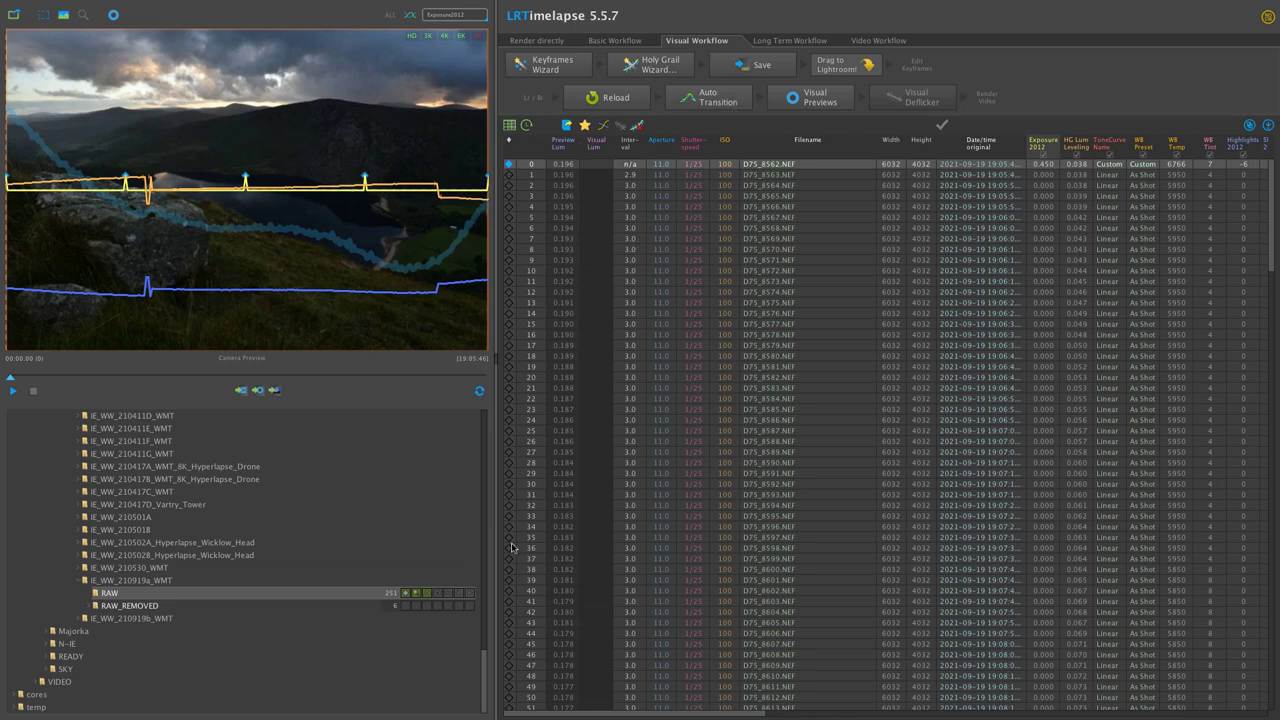
pyautogui.click(705, 97)
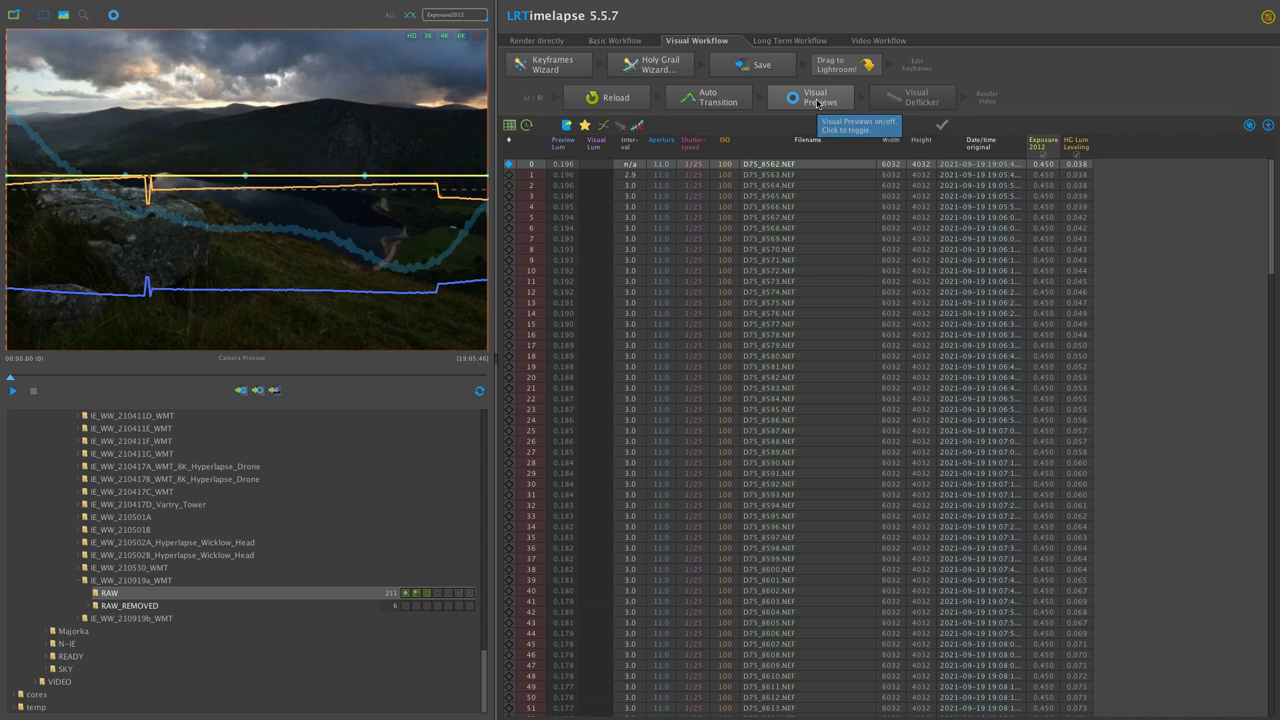
pyautogui.click(818, 103)
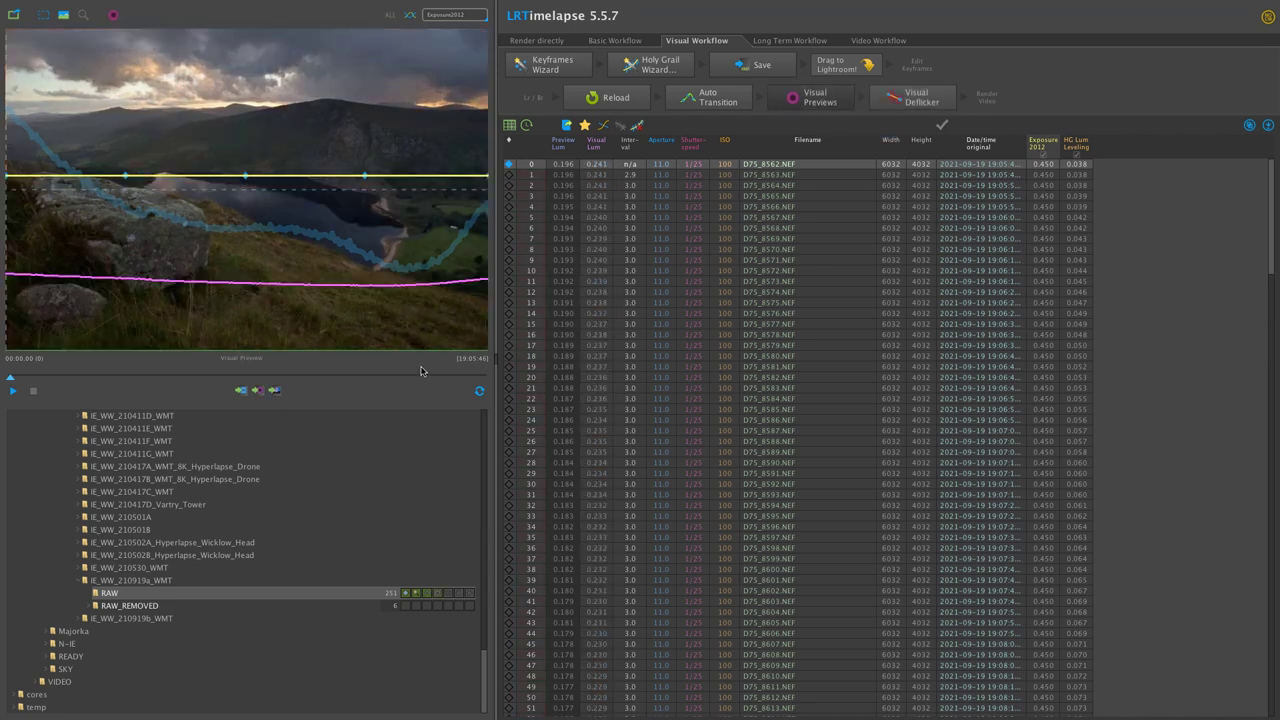
pyautogui.click(13, 392)
pyautogui.moveTo(11, 378)
pyautogui.mouseDown()
pyautogui.moveTo(364, 378)
pyautogui.moveTo(259, 387)
pyautogui.moveTo(476, 409)
pyautogui.mouseUp()
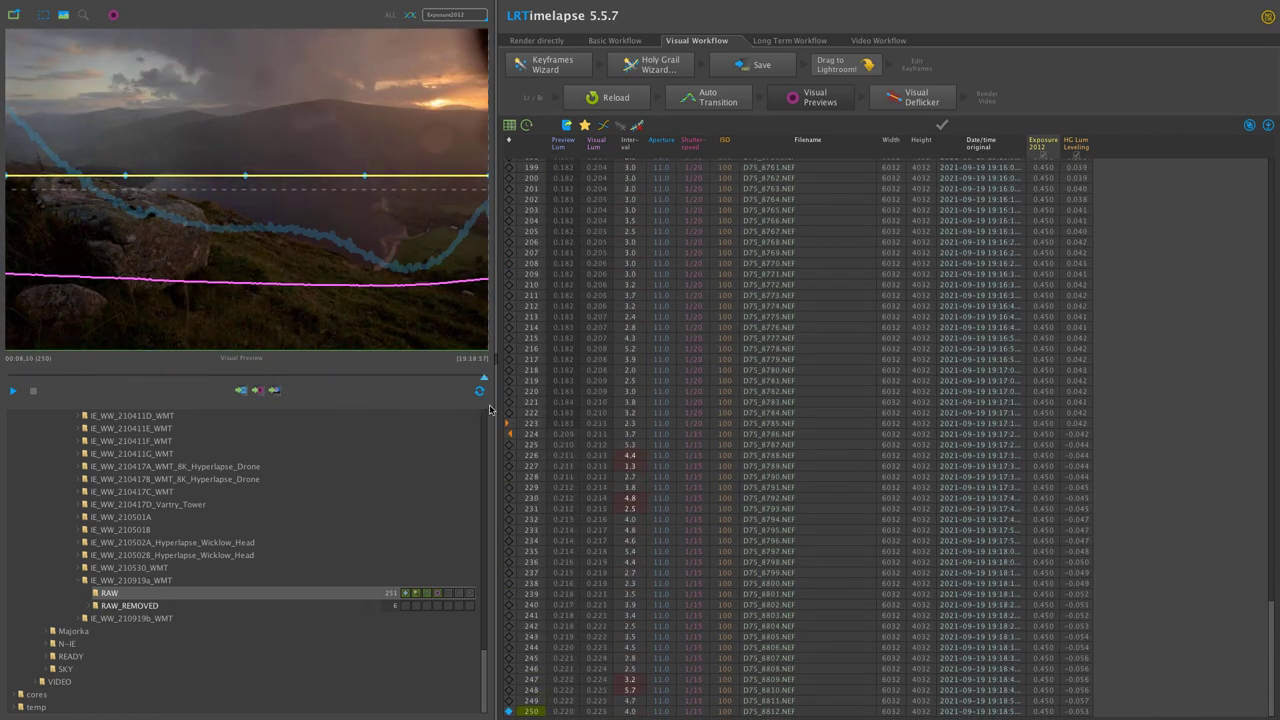
pyautogui.moveTo(476, 409)
pyautogui.mouseDown()
pyautogui.moveTo(61, 369)
pyautogui.moveTo(507, 388)
pyautogui.mouseUp()
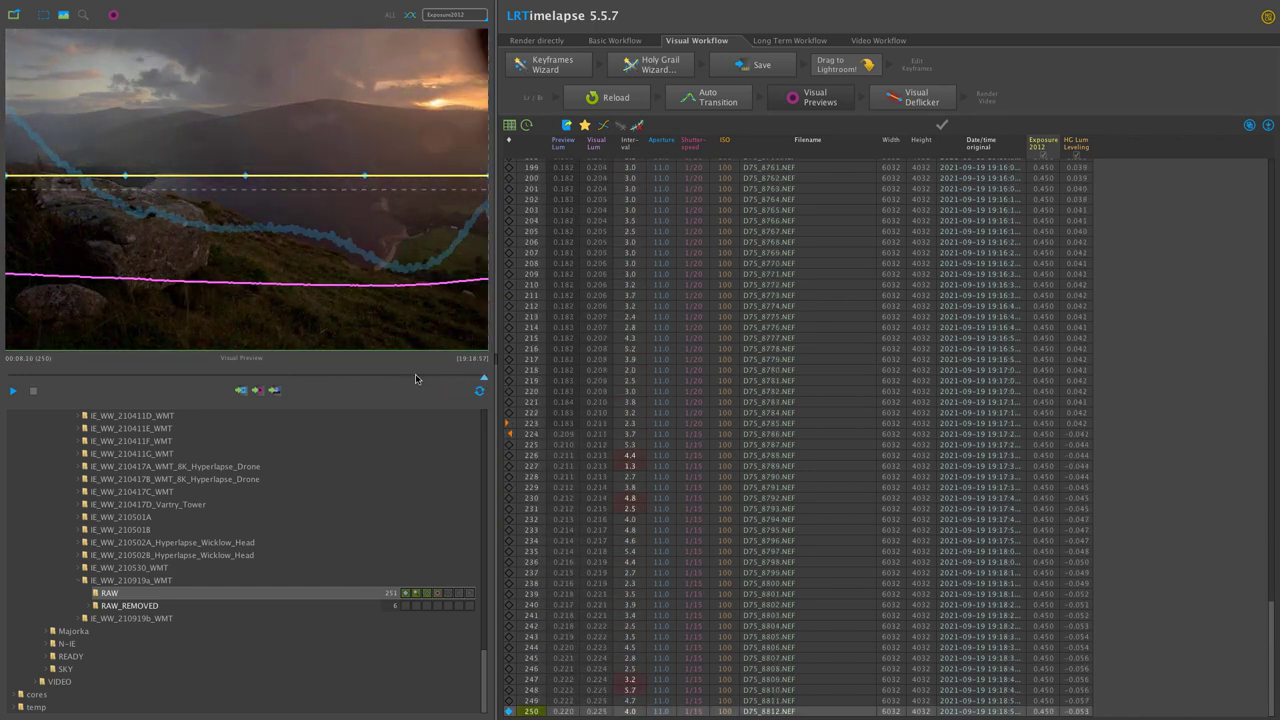
pyautogui.press('Left')
pyautogui.press('Left')
pyautogui.press('Left')
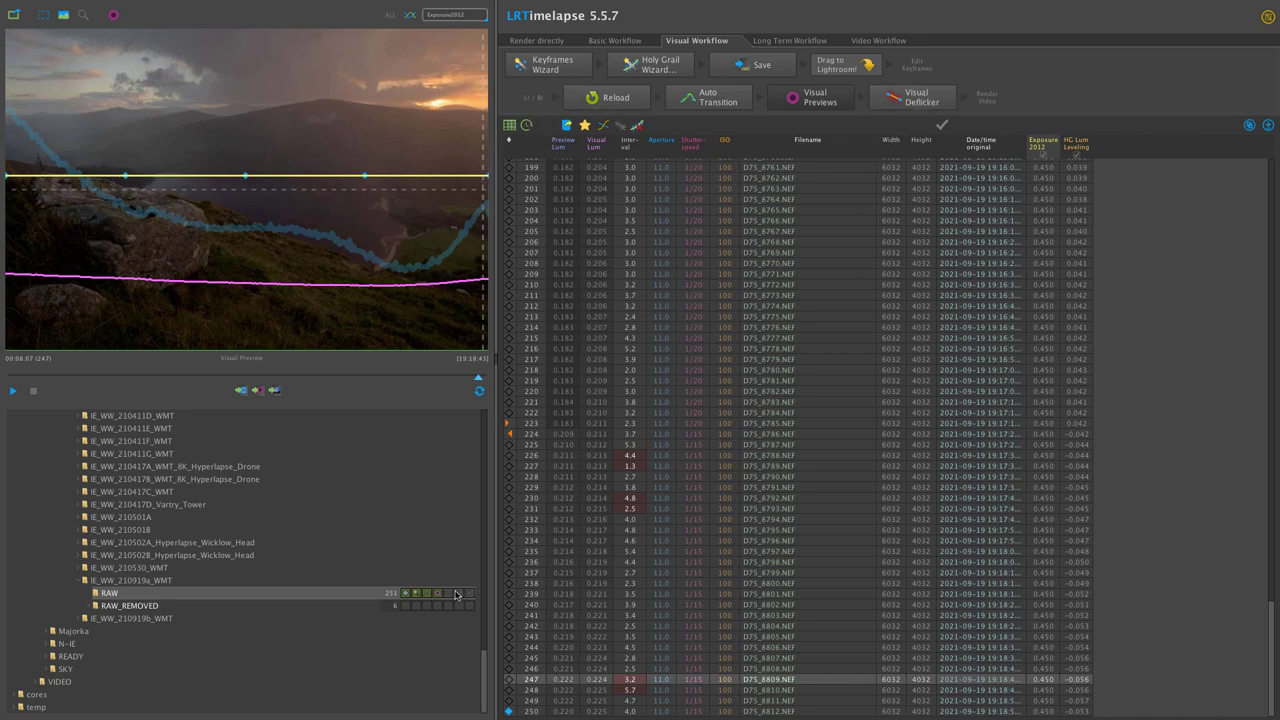
pyautogui.click(940, 99)
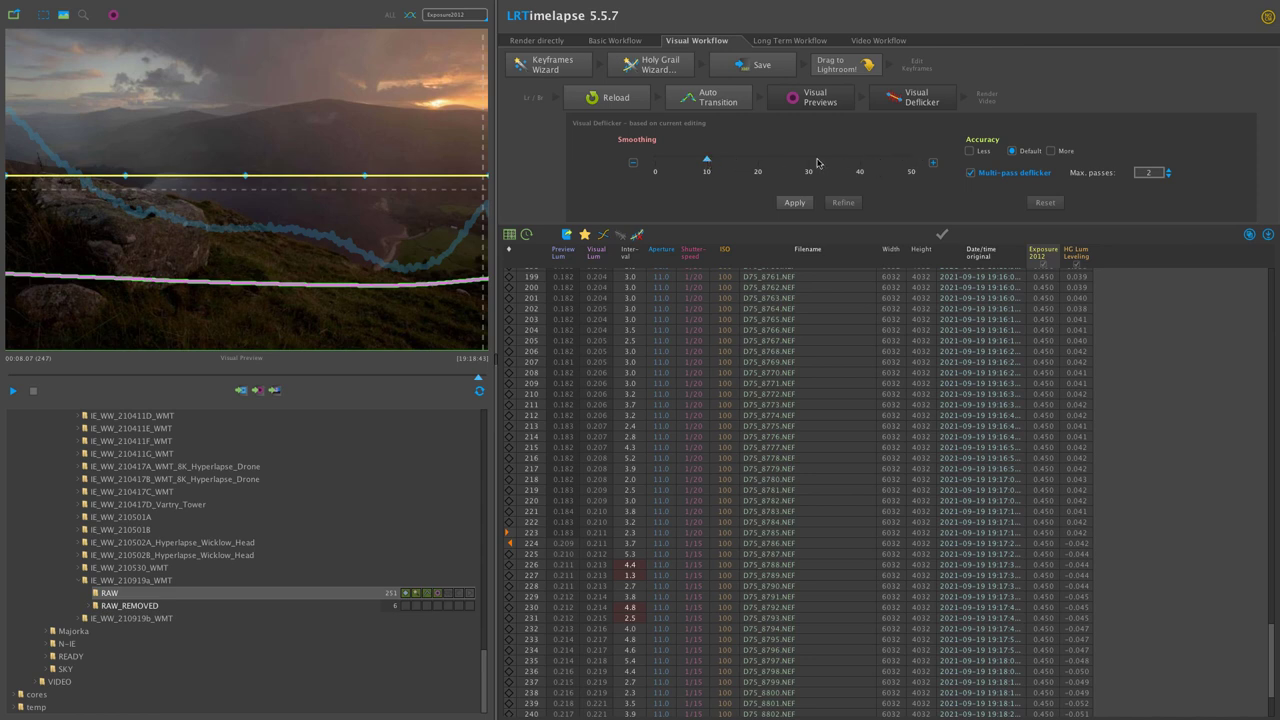
# - Set Visual Deflicker smoothing to 20 and apply the per-frame corrections
pyautogui.click(813, 162)
pyautogui.click(766, 160)
pyautogui.click(757, 161)
pyautogui.moveTo(757, 161); pyautogui.dragTo(733, 163)
pyautogui.moveTo(733, 161); pyautogui.dragTo(757, 161)
pyautogui.click(795, 204)
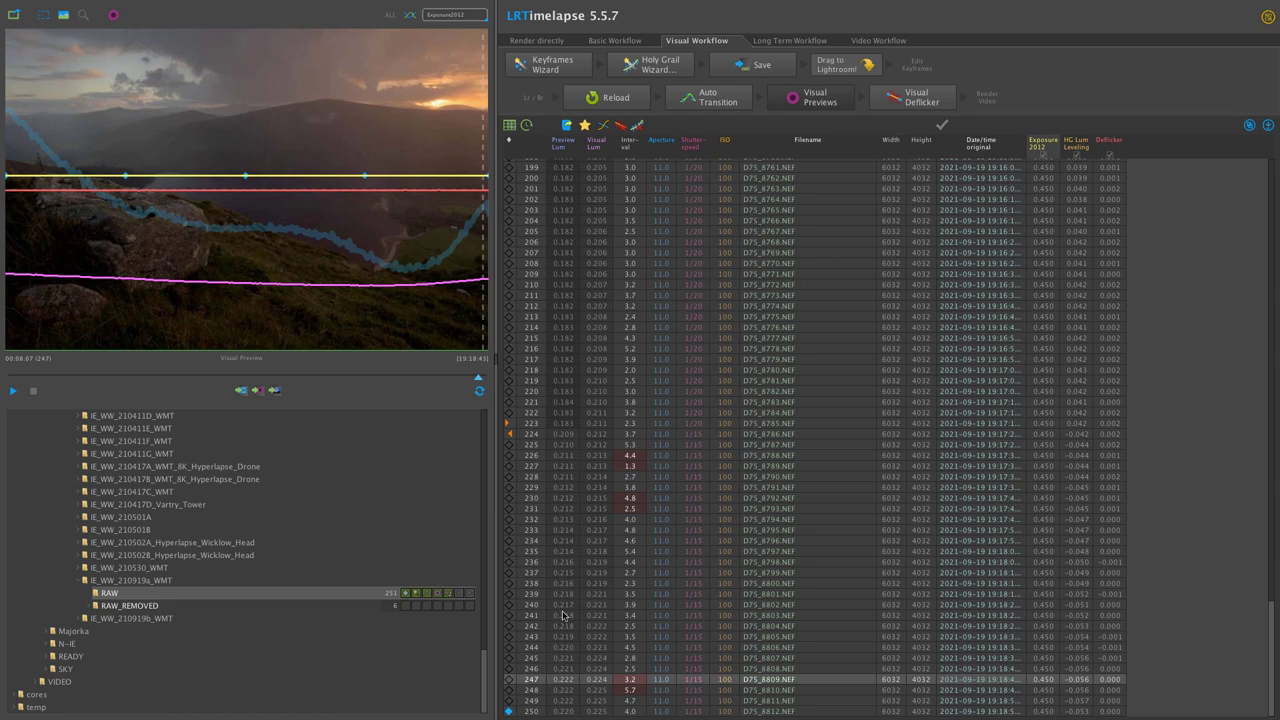
# - Expand IE_WW_210919b_WMT and load its 238-frame RAW subfolder as a sequence
pyautogui.click(80, 619)
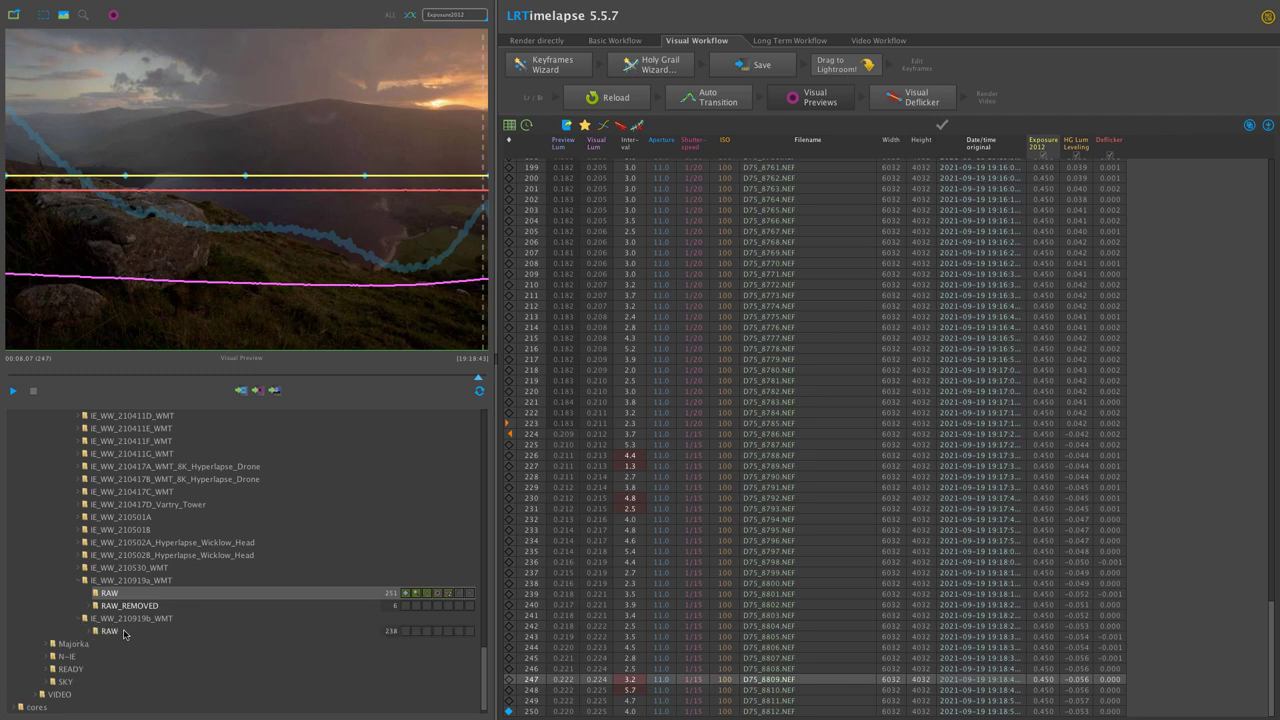
pyautogui.click(110, 631)
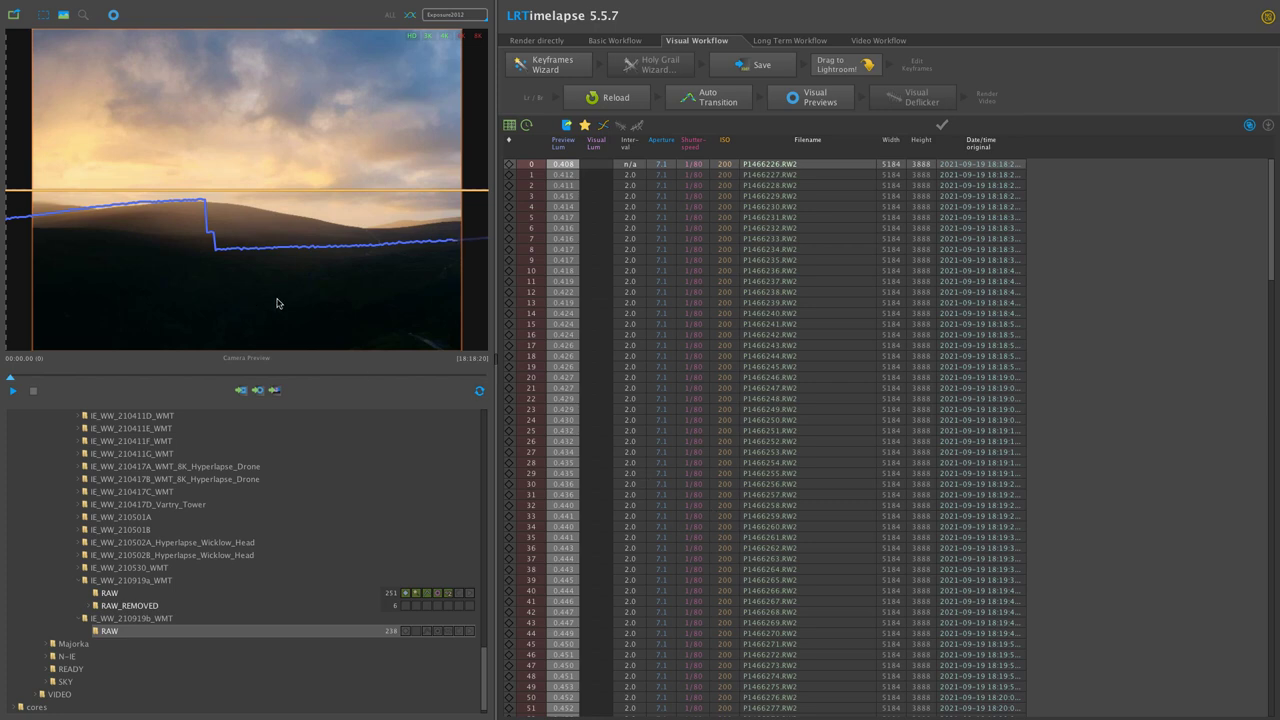
pyautogui.scroll(-15, 822, 318)
pyautogui.scroll(-20, 818, 318)
pyautogui.scroll(-10, 814, 318)
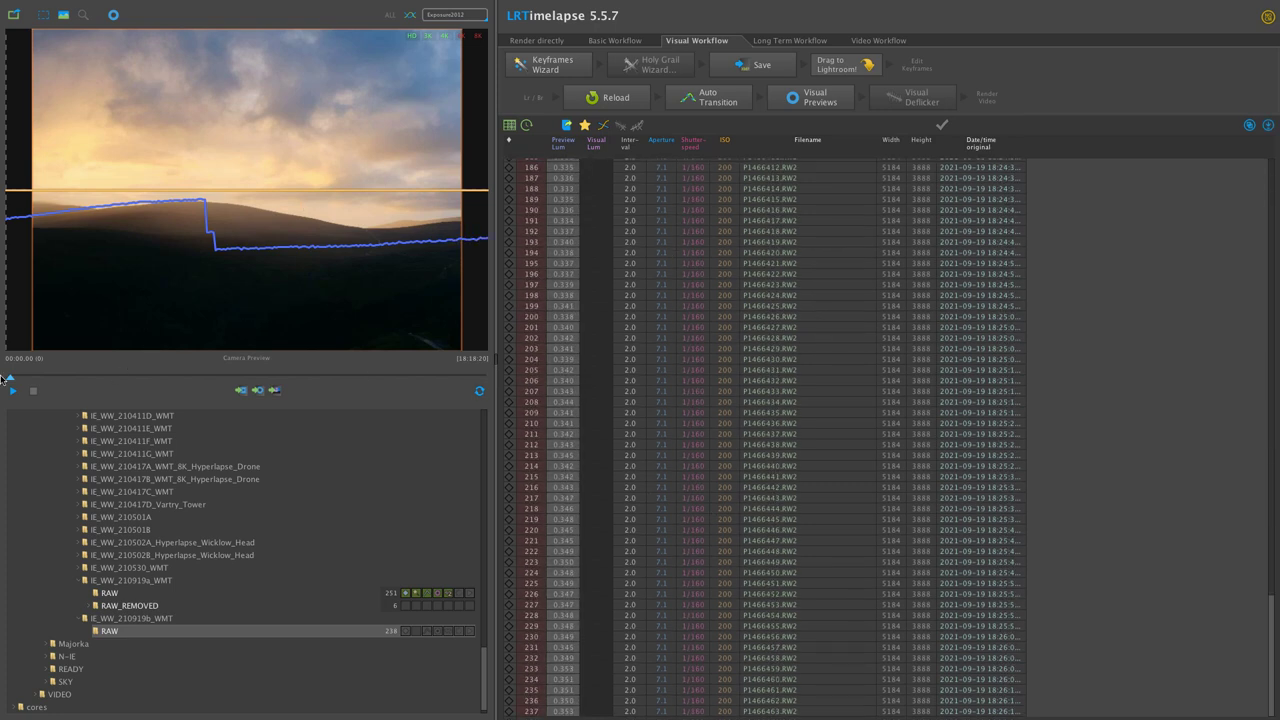
# - Scrub the preview to about frame 88, forward to 214, and back to around 147
pyautogui.moveTo(12, 379); pyautogui.dragTo(207, 376)
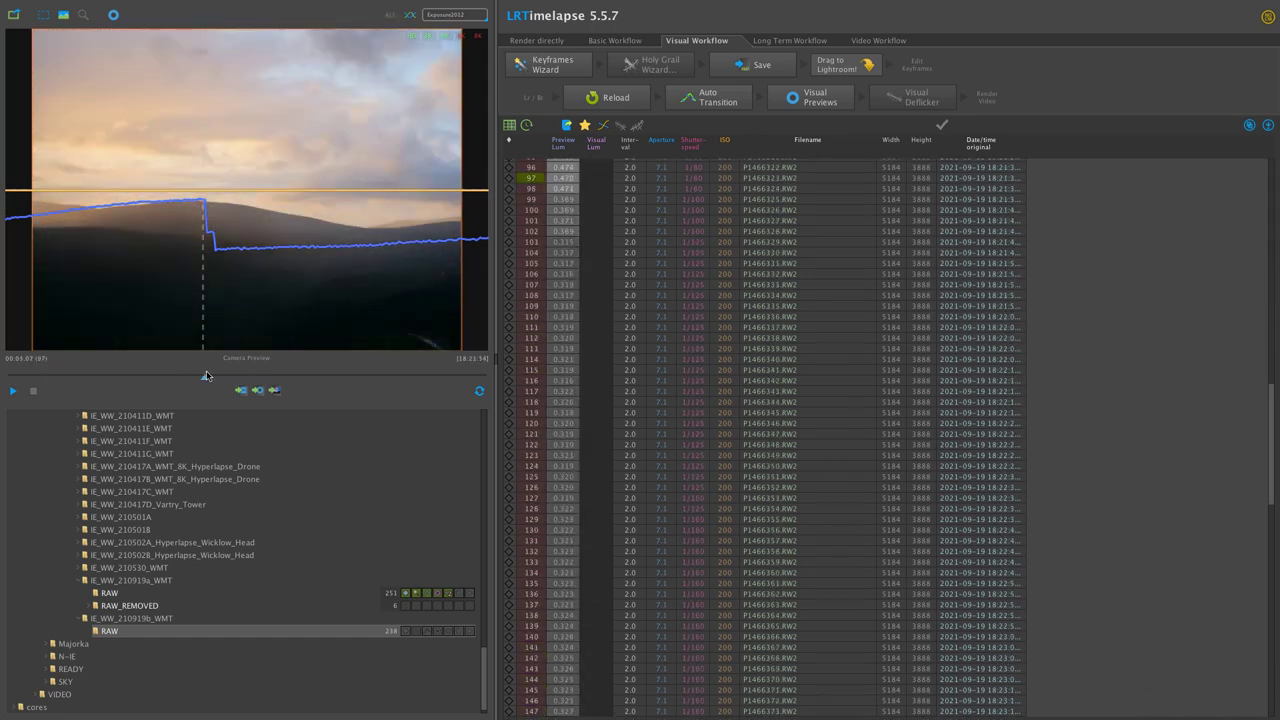
pyautogui.moveTo(207, 376)
pyautogui.mouseDown()
pyautogui.moveTo(401, 349)
pyautogui.moveTo(277, 357)
pyautogui.moveTo(382, 357)
pyautogui.moveTo(356, 357)
pyautogui.mouseUp()
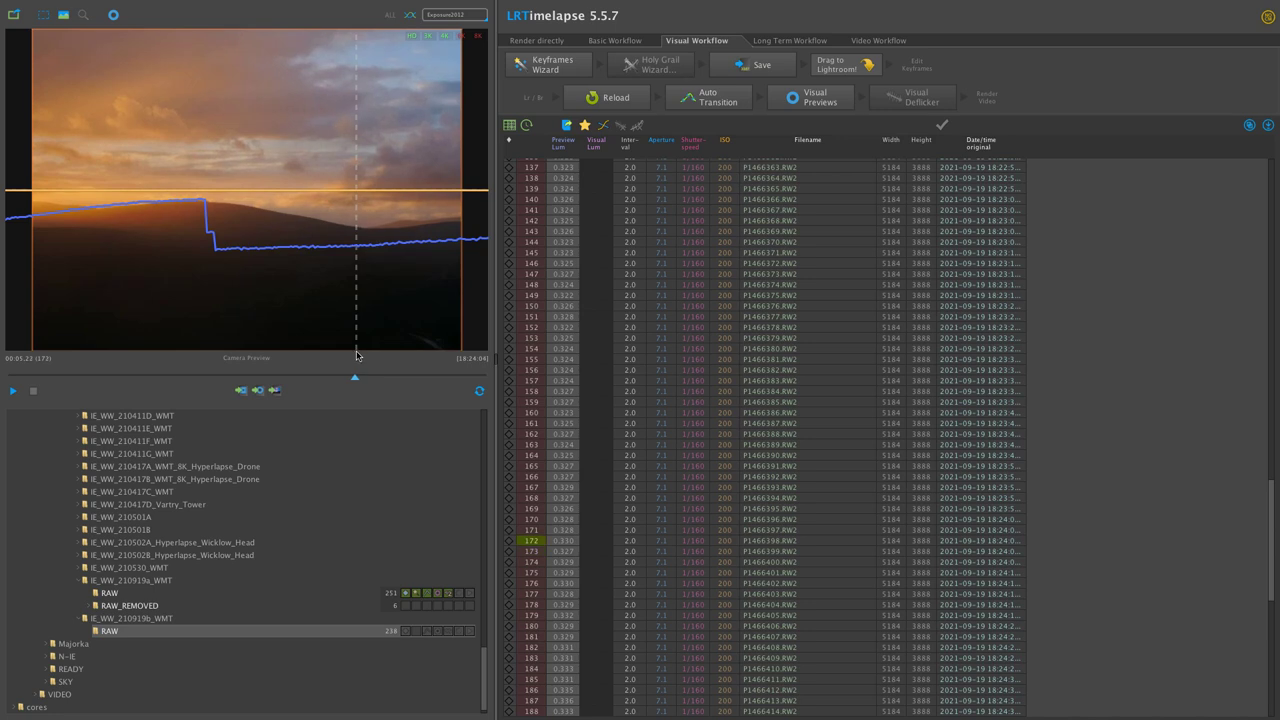
pyautogui.moveTo(361, 355)
pyautogui.mouseDown()
pyautogui.moveTo(465, 355)
pyautogui.moveTo(46, 345)
pyautogui.moveTo(372, 345)
pyautogui.mouseUp()
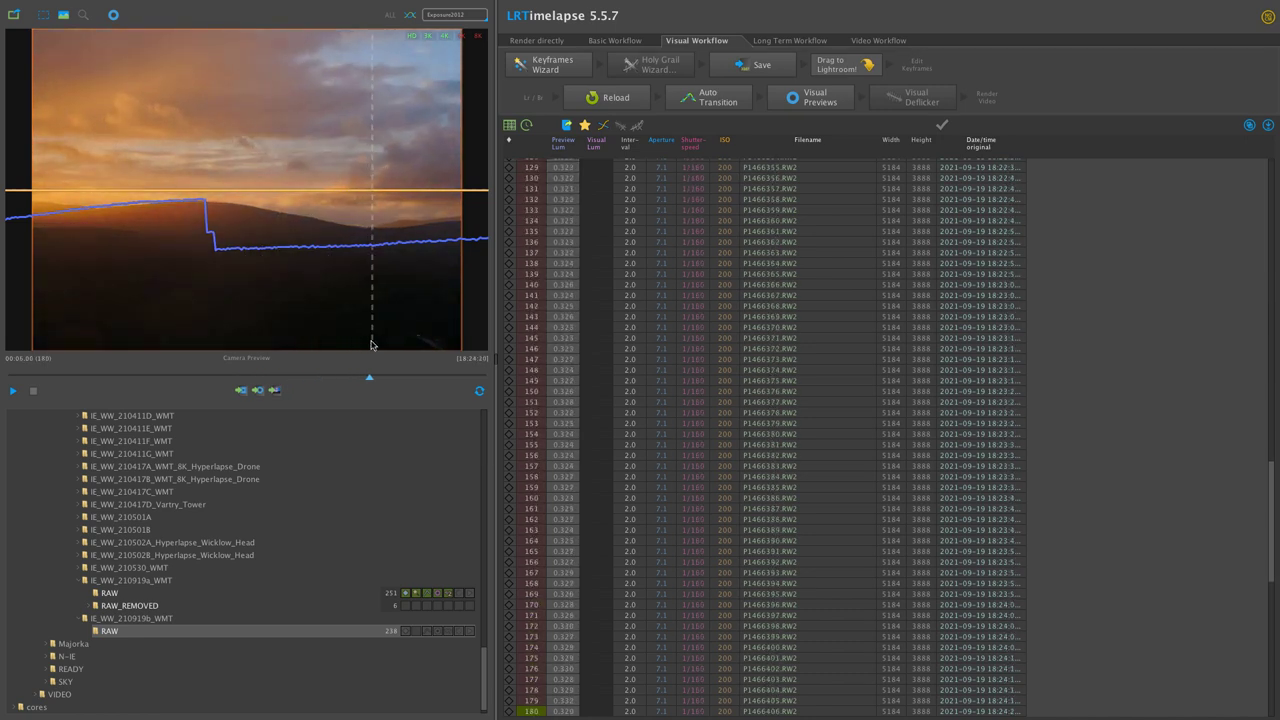
pyautogui.moveTo(143, 338)
pyautogui.mouseDown()
pyautogui.moveTo(108, 340)
pyautogui.moveTo(458, 337)
pyautogui.moveTo(37, 323)
pyautogui.moveTo(429, 314)
pyautogui.moveTo(14, 318)
pyautogui.mouseUp()
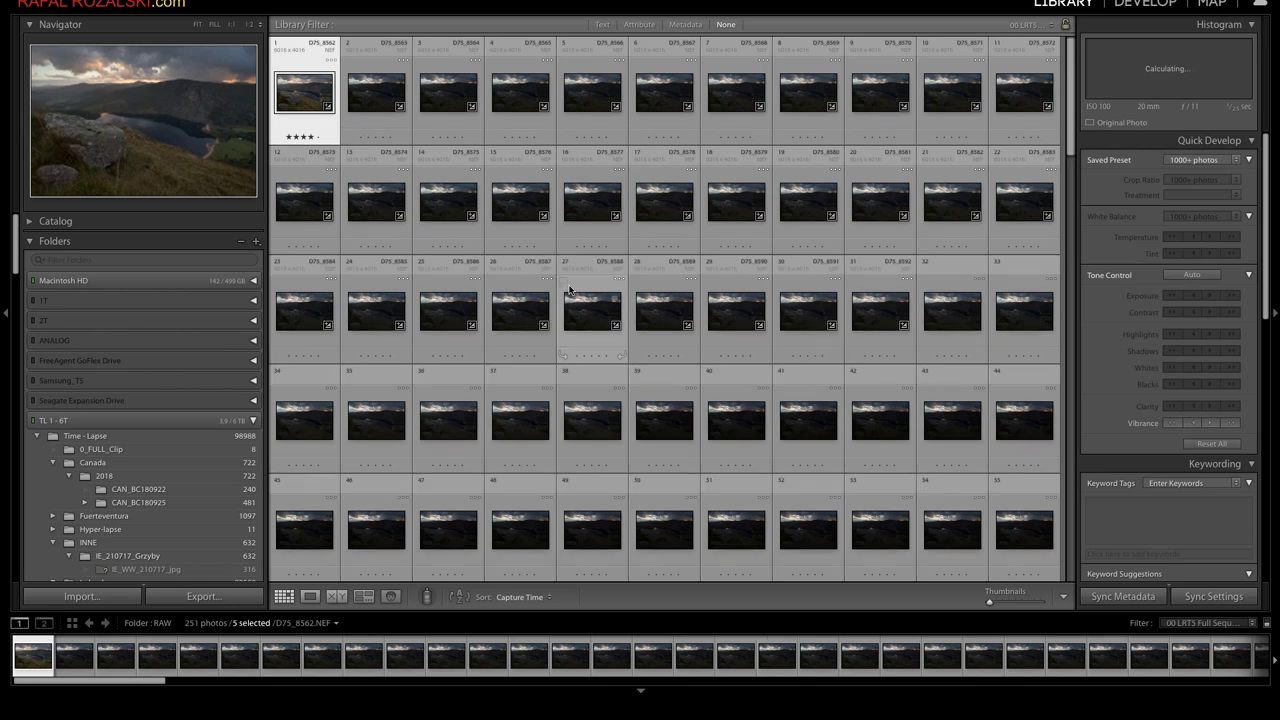
# - Select all 251 photos and read their metadata back from the files
pyautogui.hotkey('ctrl', 'a')
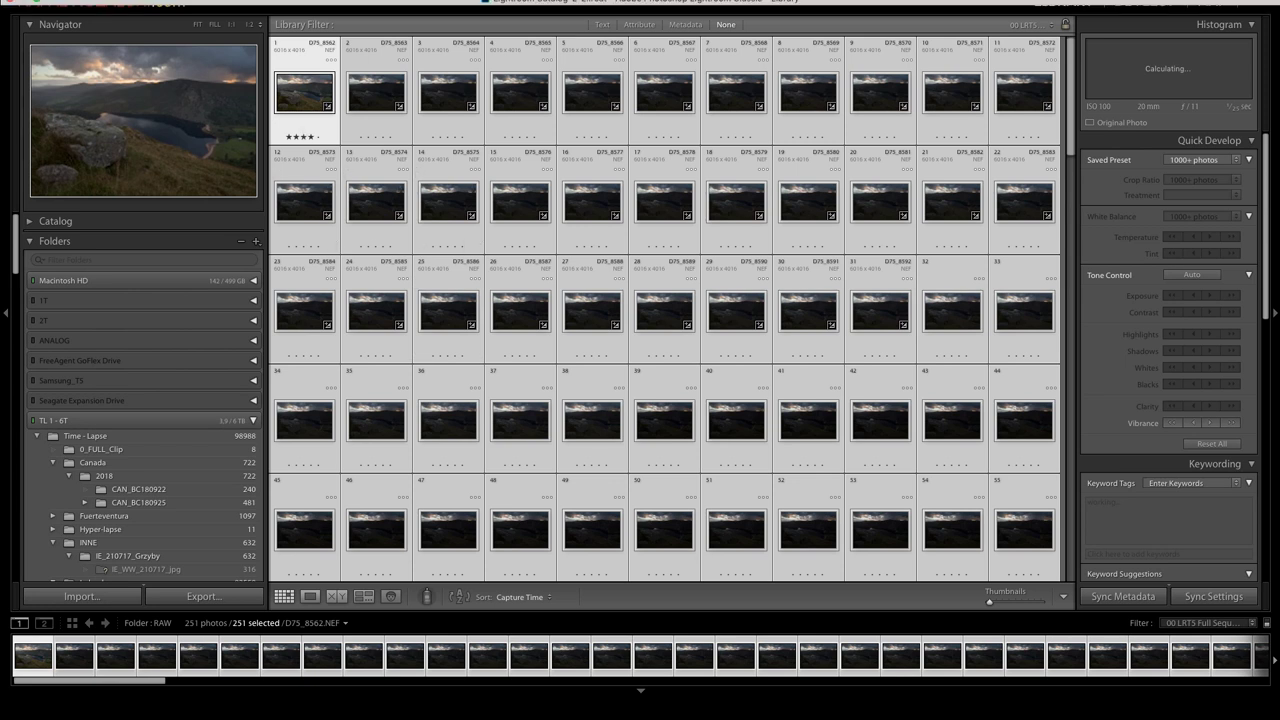
pyautogui.click(295, 0)
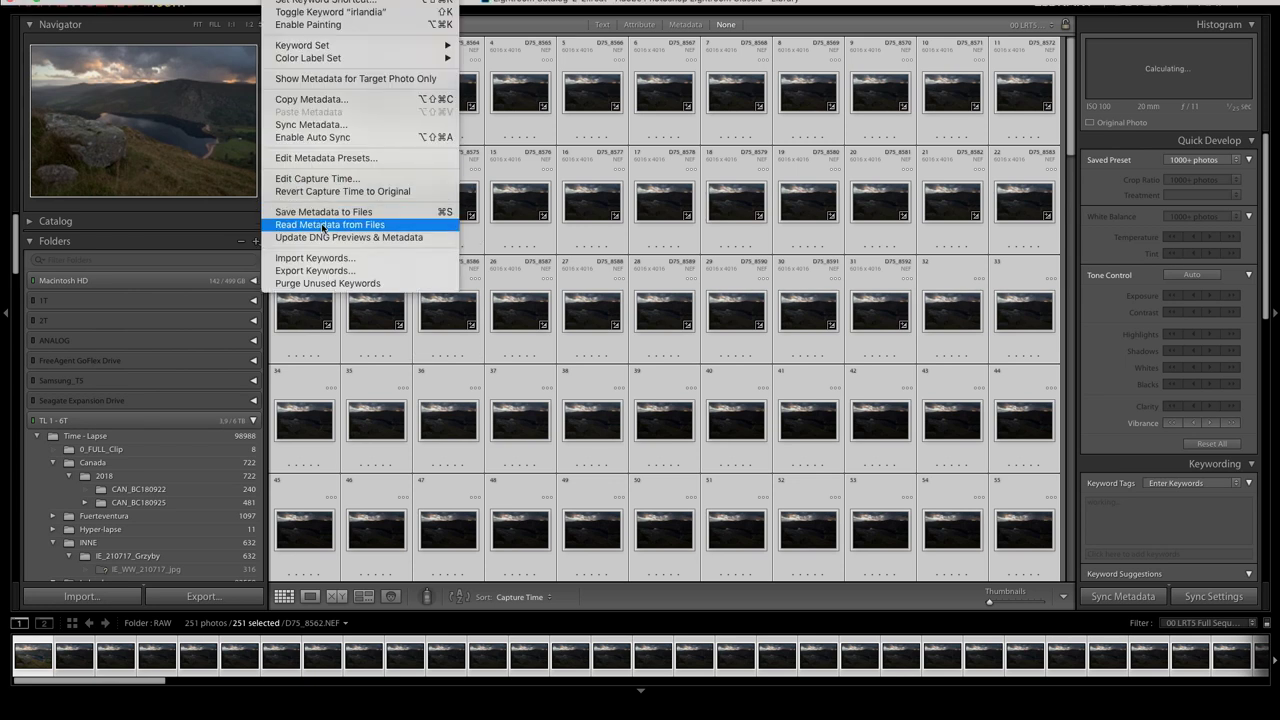
pyautogui.click(515, 291)
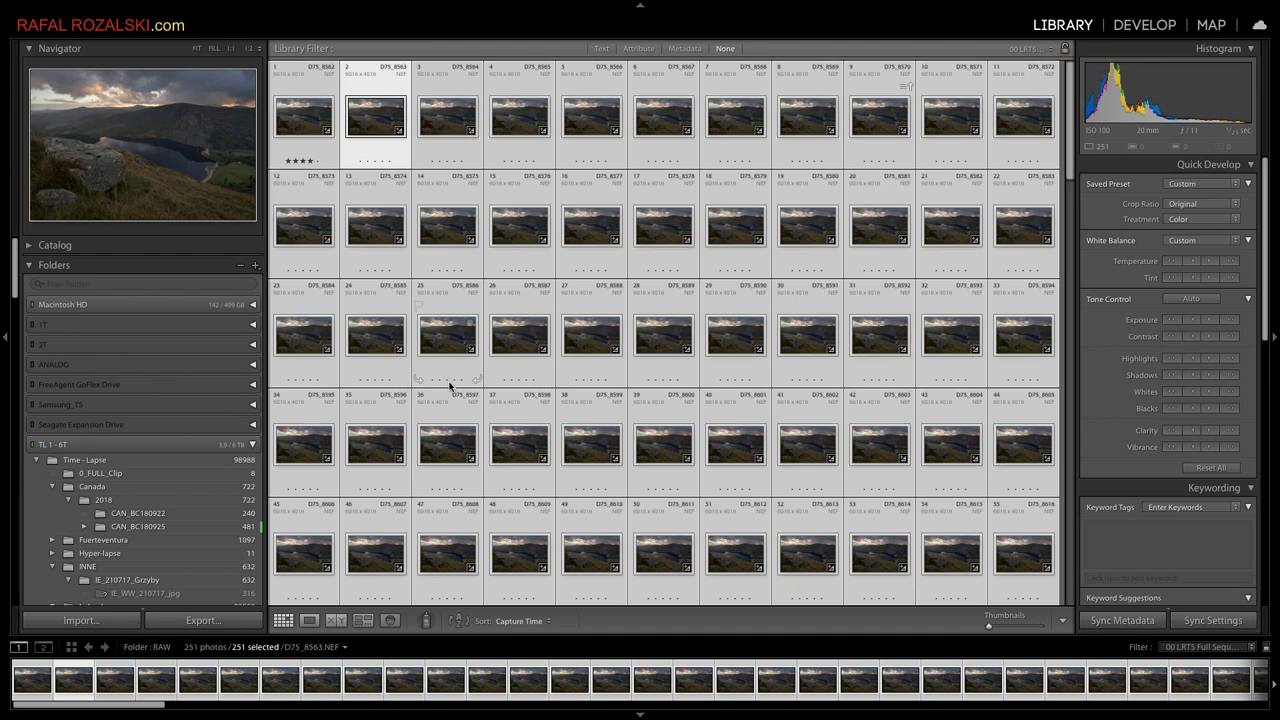
# - Scroll through the grid while toggling the thumbnail dimensions and file-type overlay with J
pyautogui.scroll(-5, 449, 386)
pyautogui.scroll(-1, 449, 386)
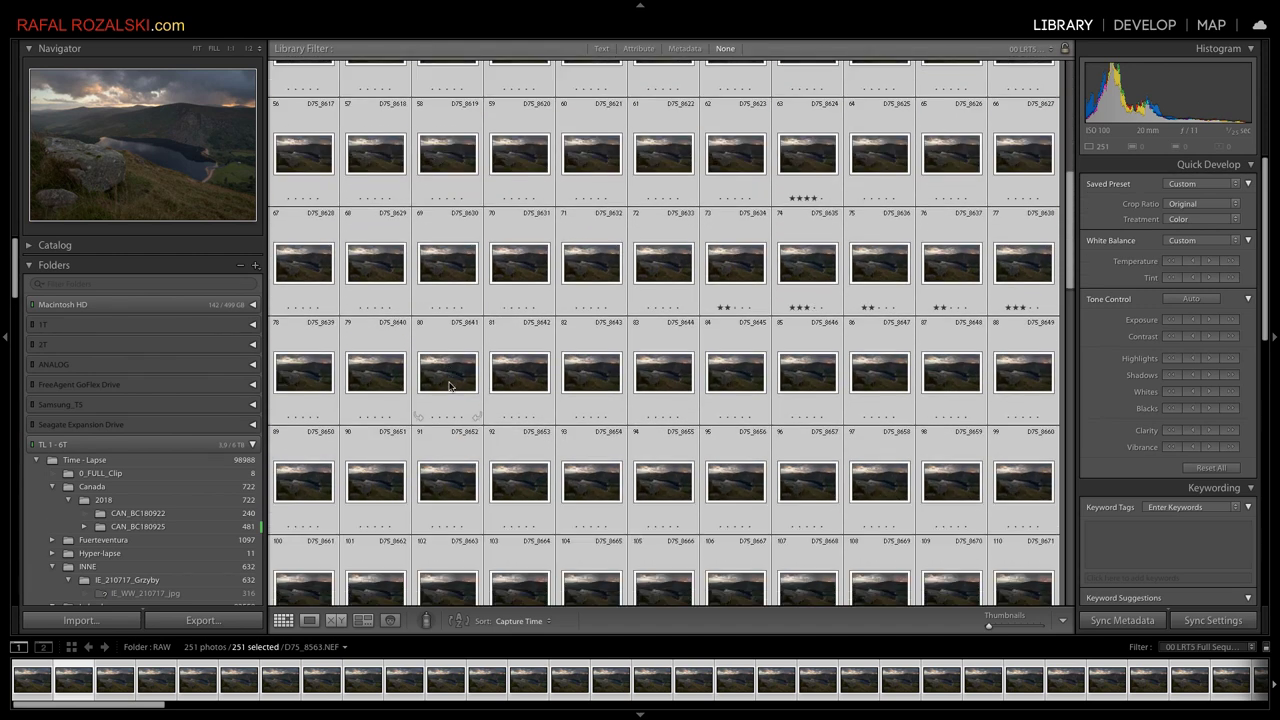
pyautogui.scroll(-3, 449, 386)
pyautogui.scroll(-1, 449, 386)
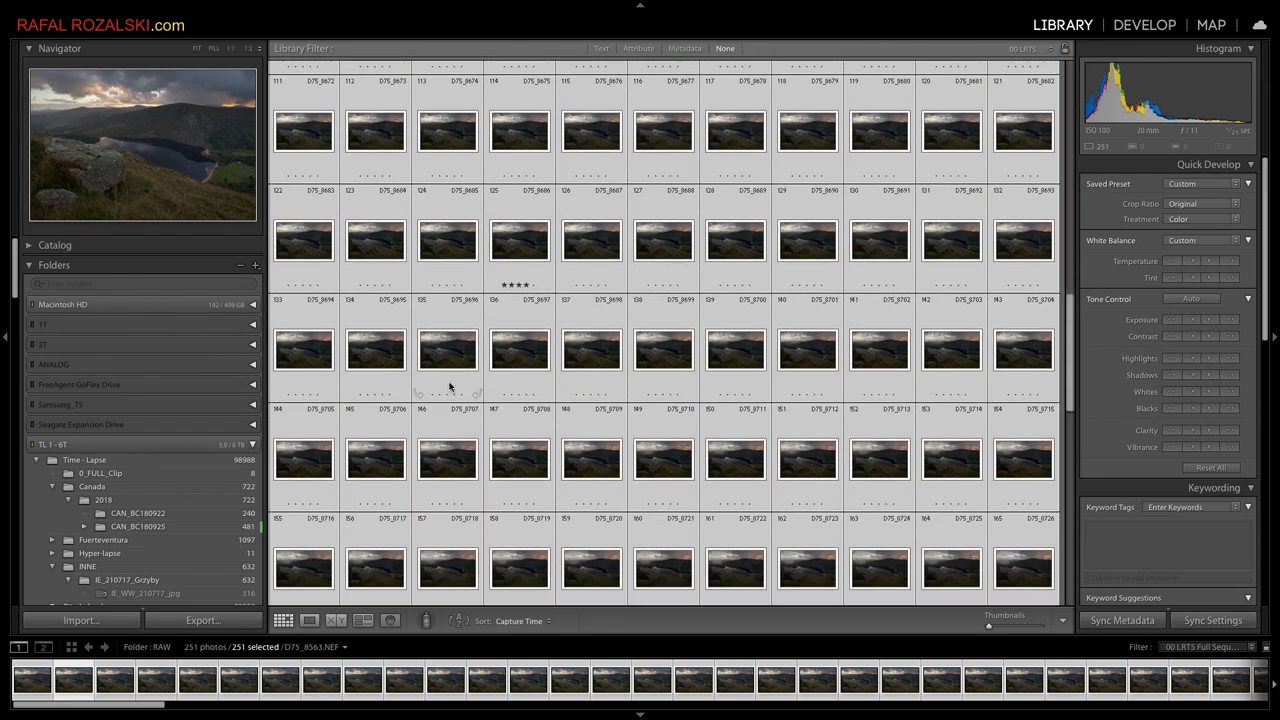
pyautogui.scroll(-1, 449, 386)
pyautogui.scroll(-2, 449, 386)
pyautogui.scroll(-1, 449, 386)
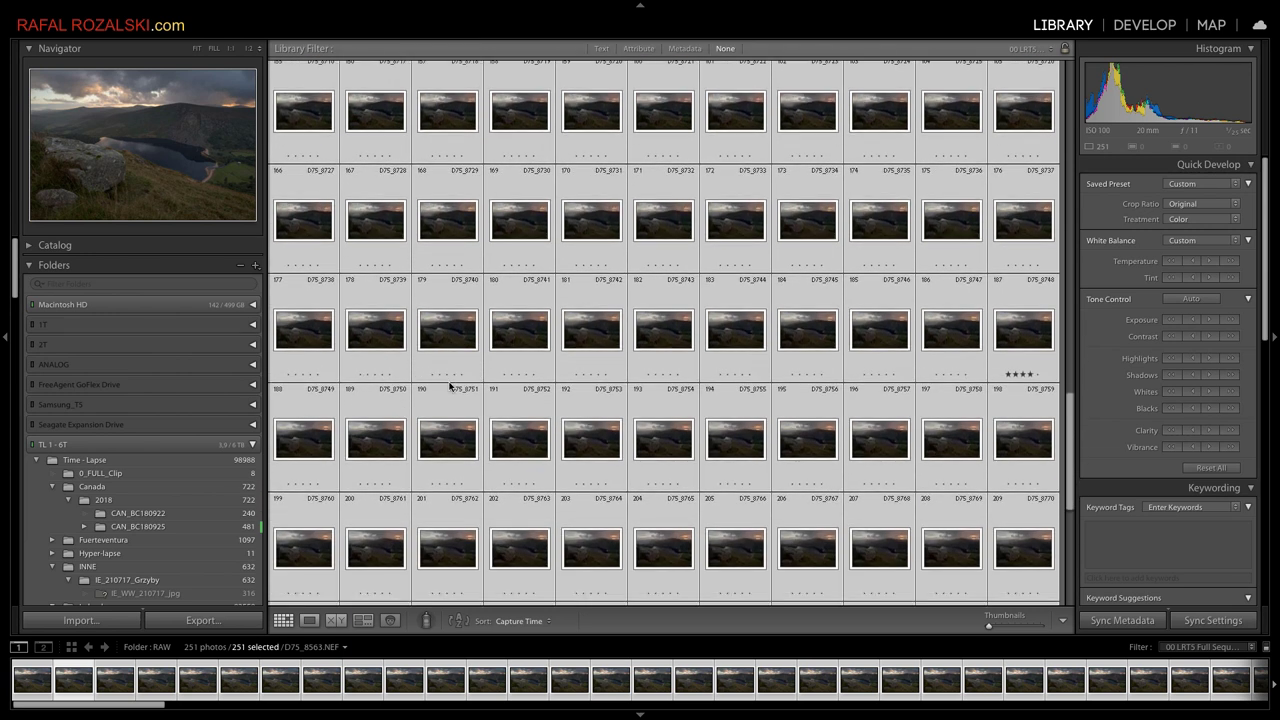
pyautogui.scroll(-2, 449, 386)
pyautogui.scroll(-2, 449, 386)
pyautogui.scroll(-2, 449, 386)
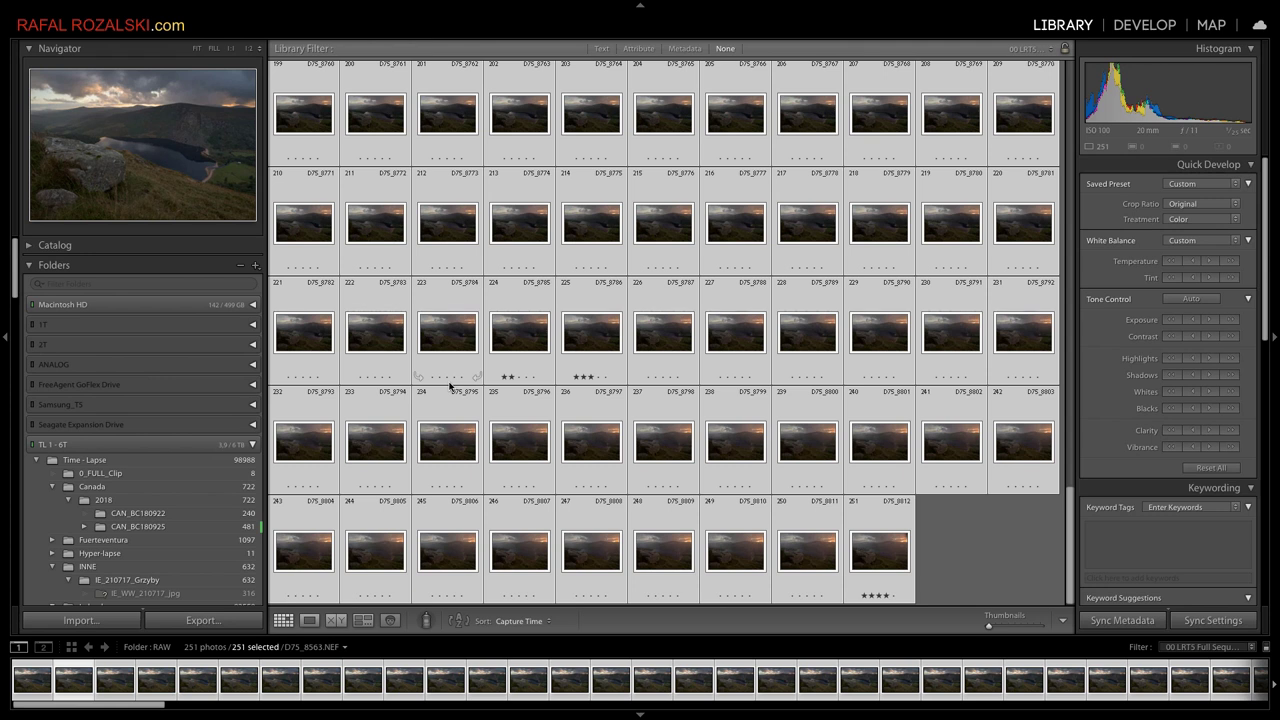
pyautogui.scroll(1, 449, 386)
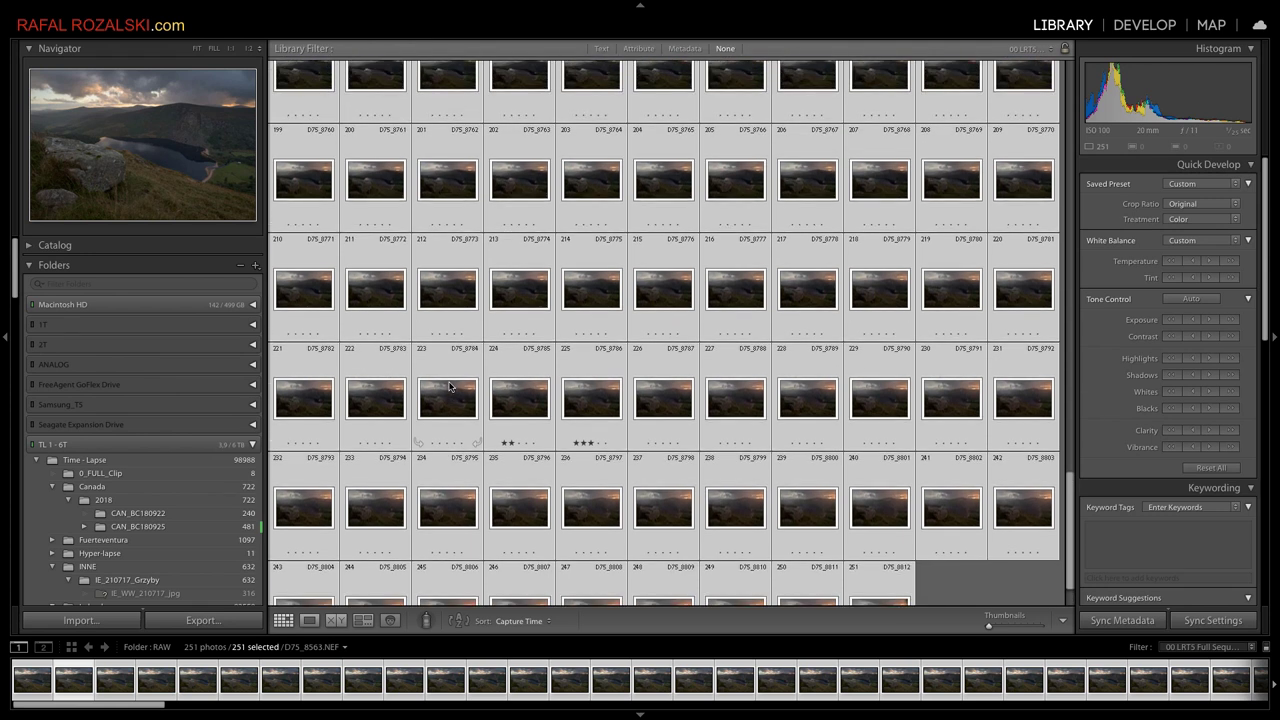
pyautogui.scroll(2, 449, 386)
pyautogui.scroll(2, 449, 386)
pyautogui.scroll(1, 449, 386)
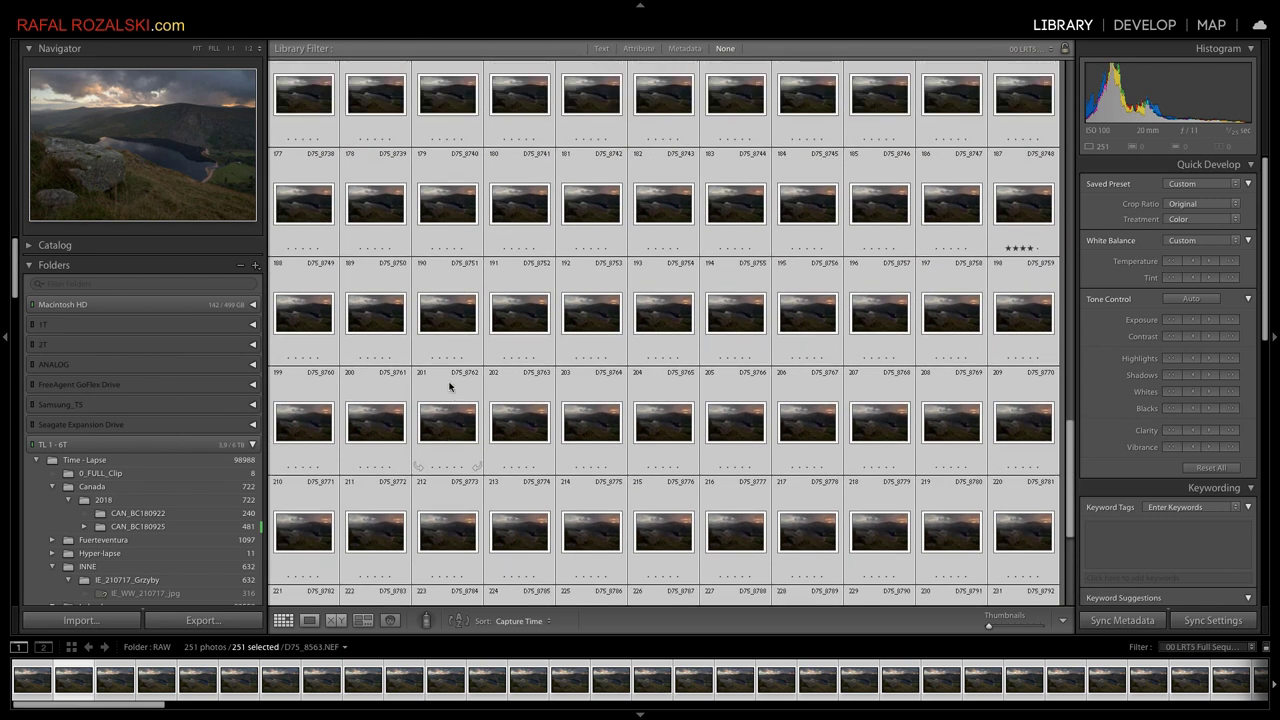
pyautogui.scroll(1, 449, 386)
pyautogui.press('j')
pyautogui.scroll(2, 449, 386)
pyautogui.press('j')
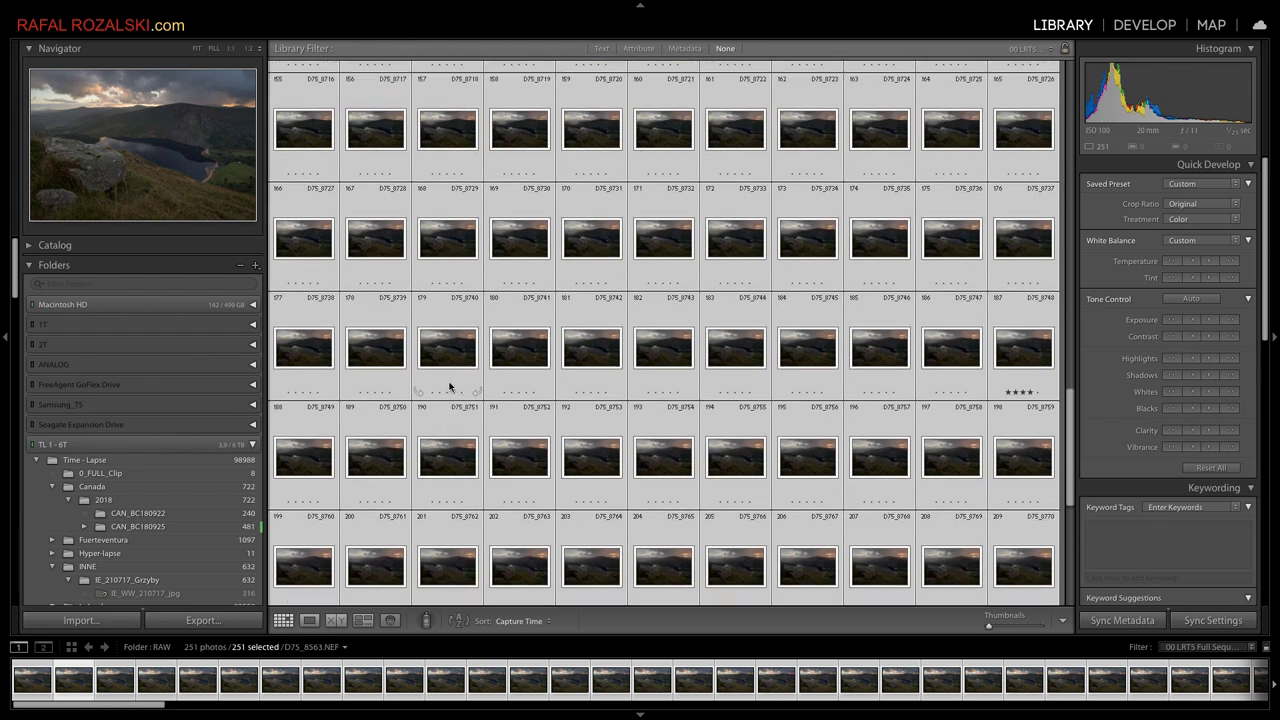
pyautogui.press('j')
pyautogui.scroll(2, 449, 386)
pyautogui.press('j')
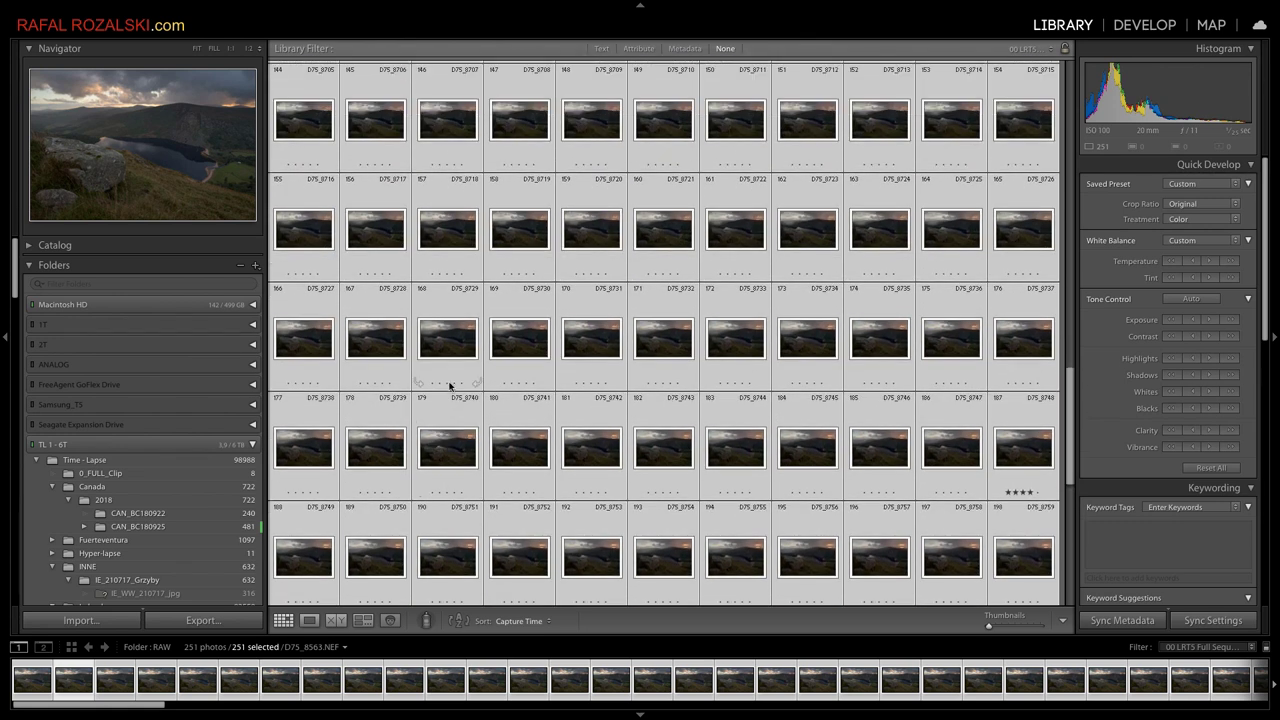
# - Settle on expanded grid cells showing dimensions, NEF labels and edit badges
pyautogui.scroll(1, 448, 388)
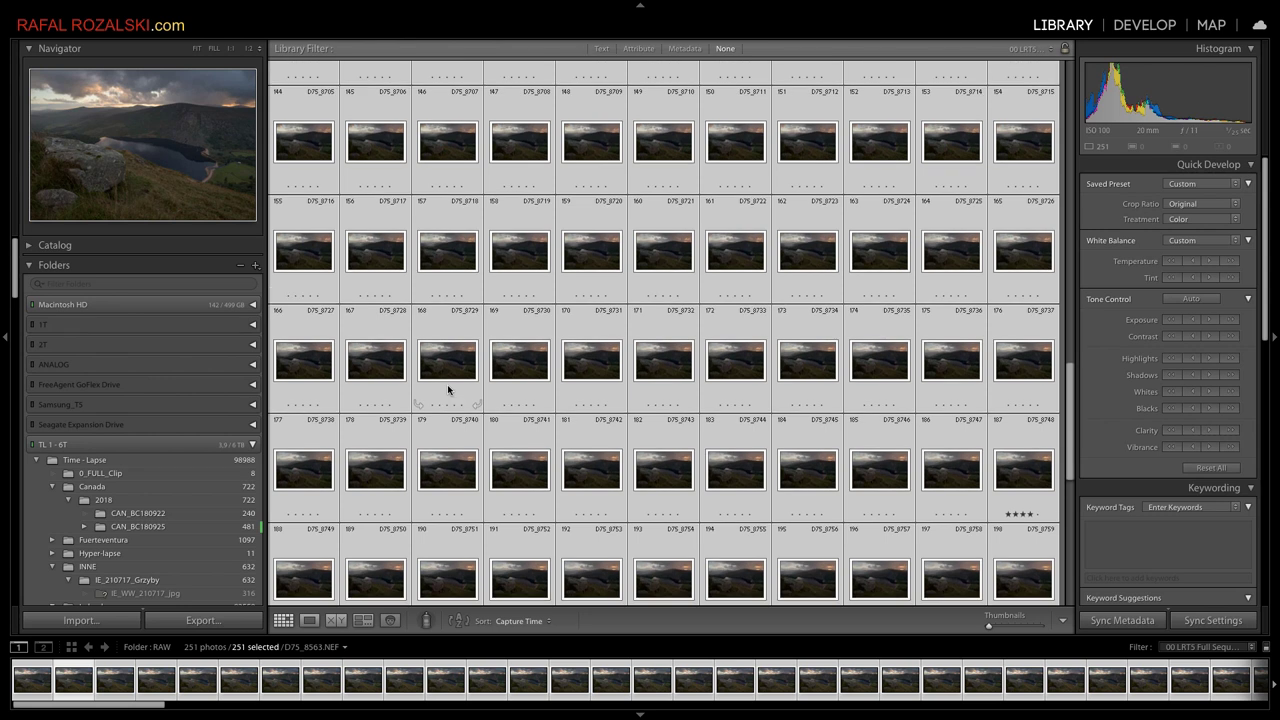
pyautogui.press('j')
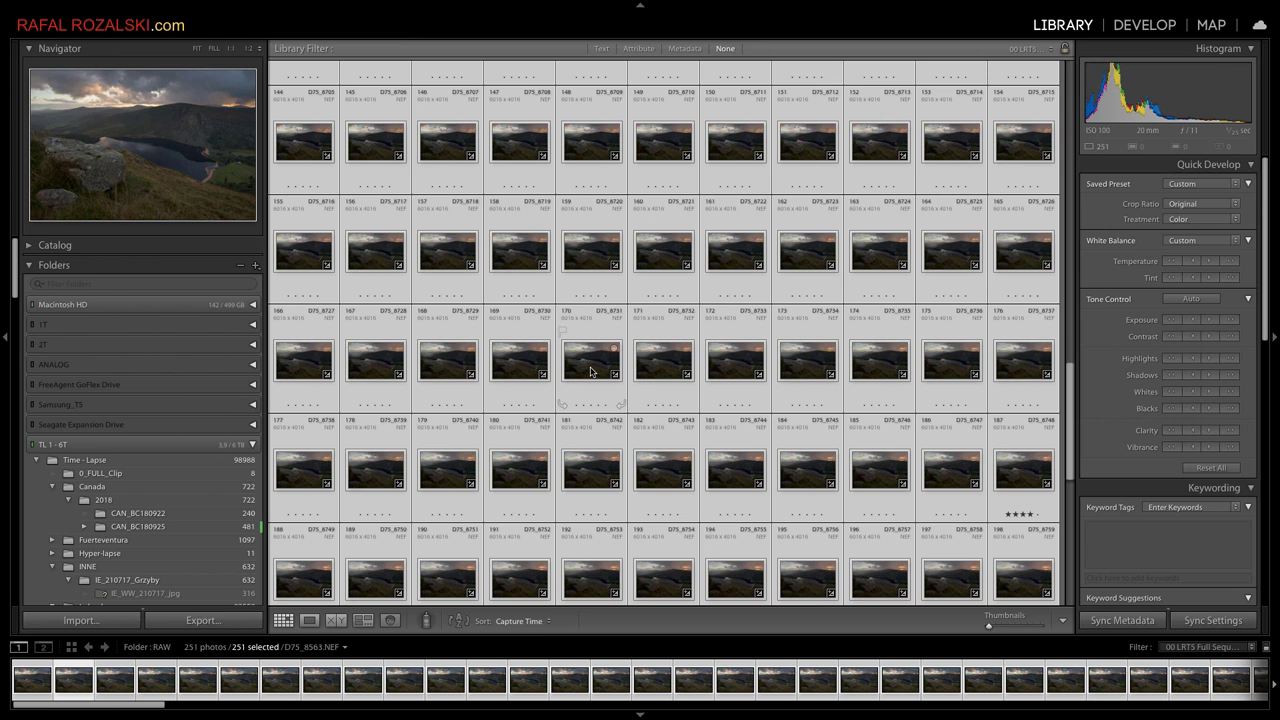
pyautogui.scroll(-3, 590, 372)
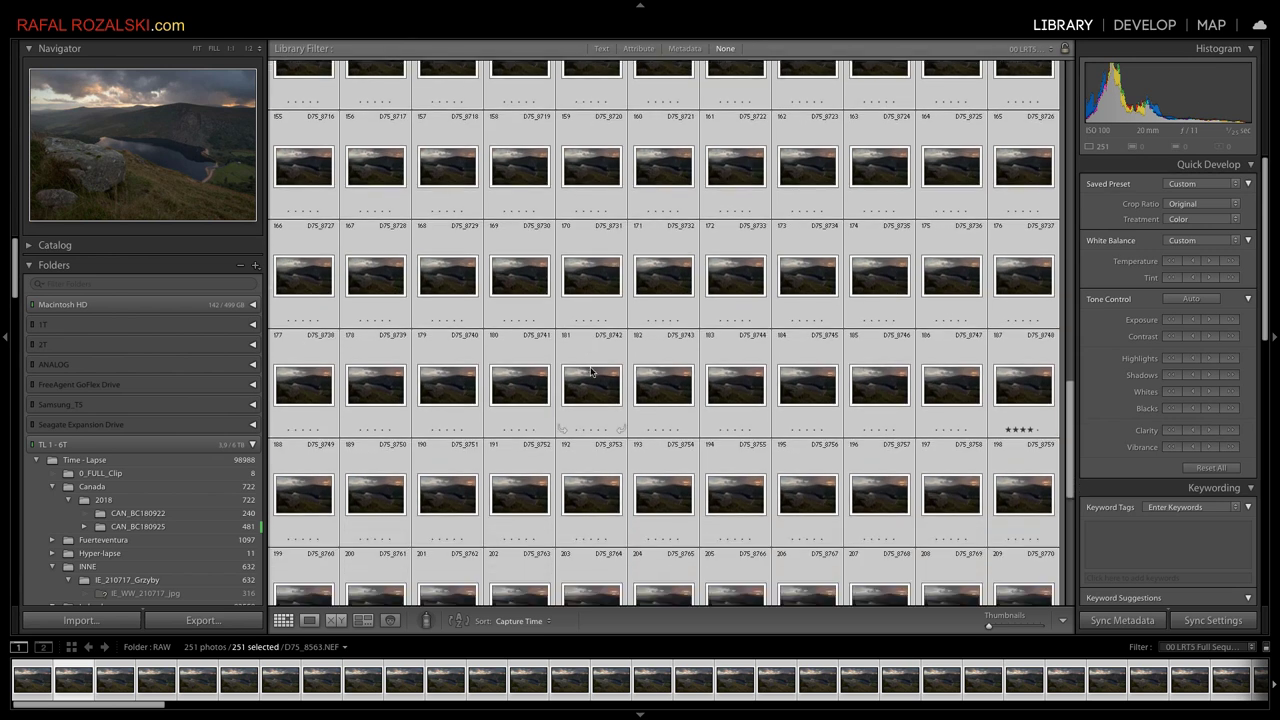
pyautogui.press('j')
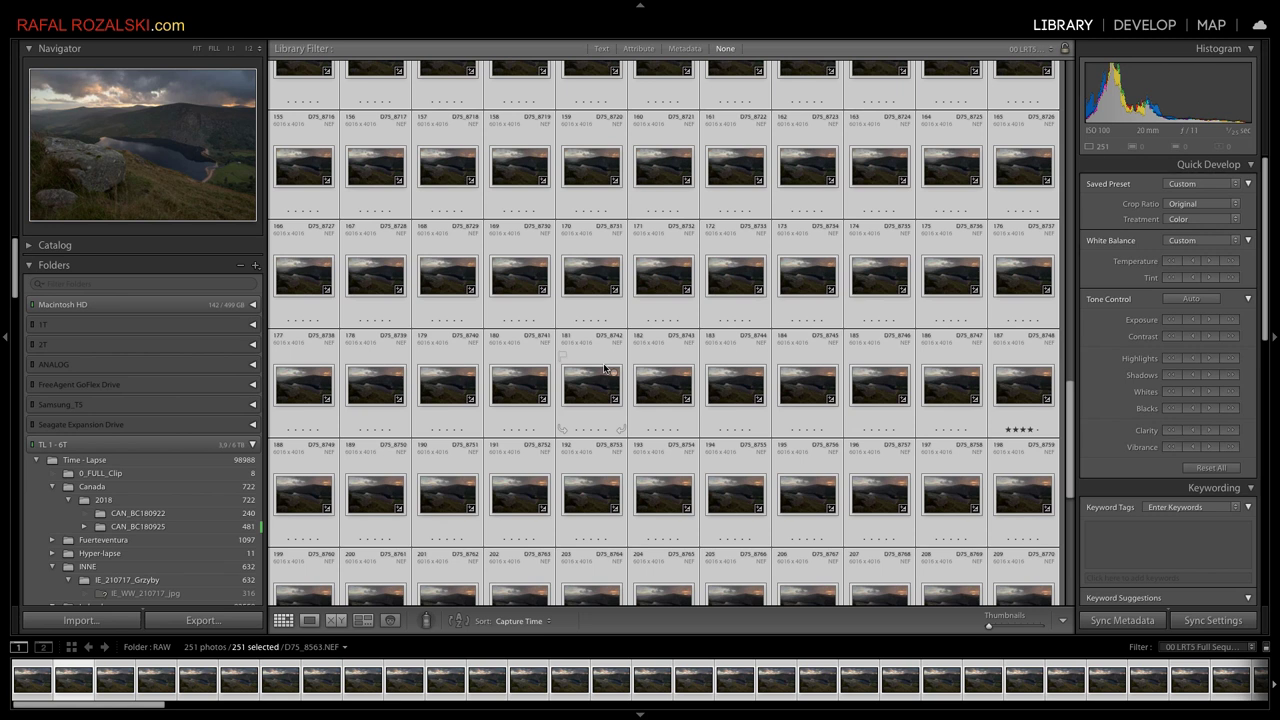
pyautogui.scroll(-3, 604, 370)
pyautogui.scroll(-4, 604, 368)
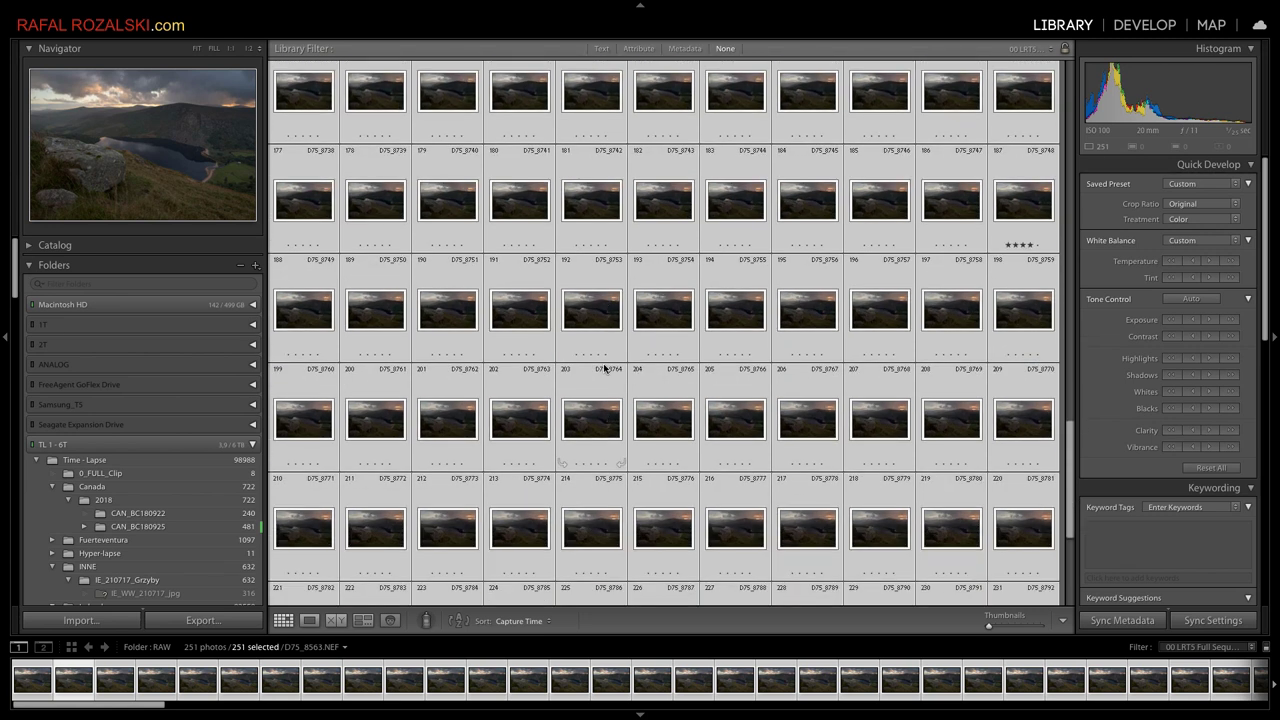
pyautogui.scroll(-4, 604, 368)
pyautogui.scroll(-3, 604, 368)
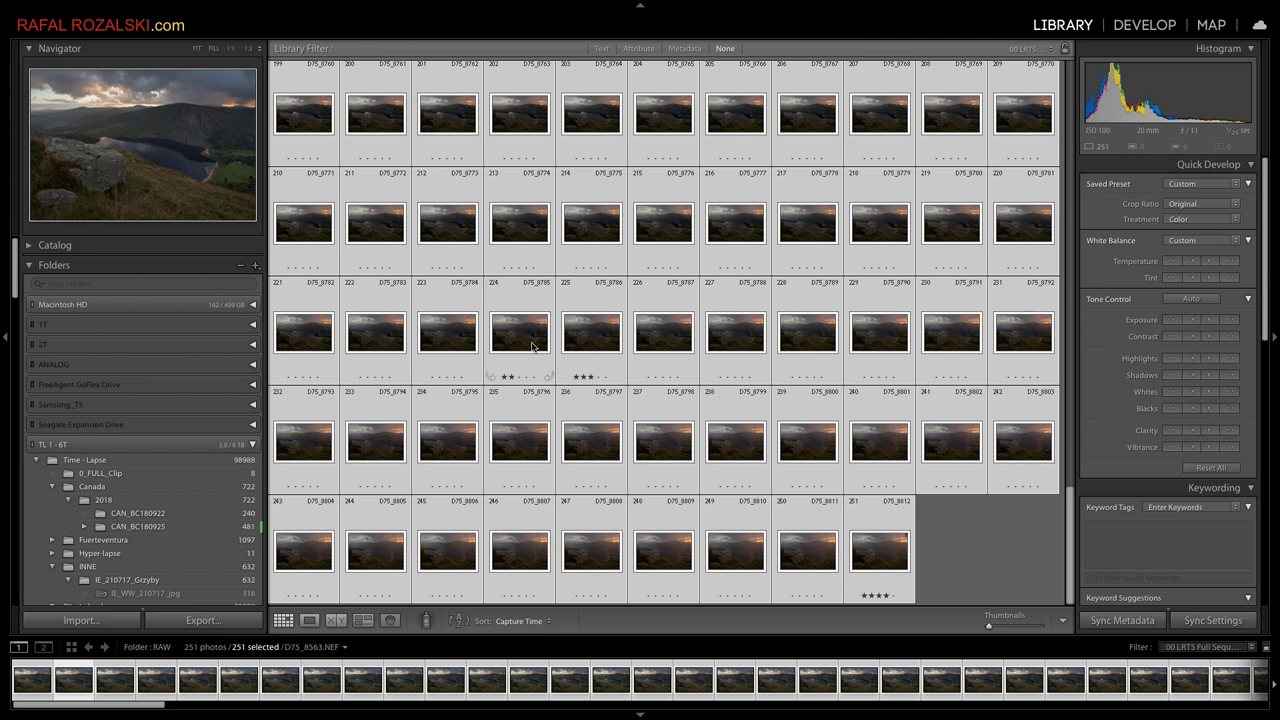
pyautogui.press('j')
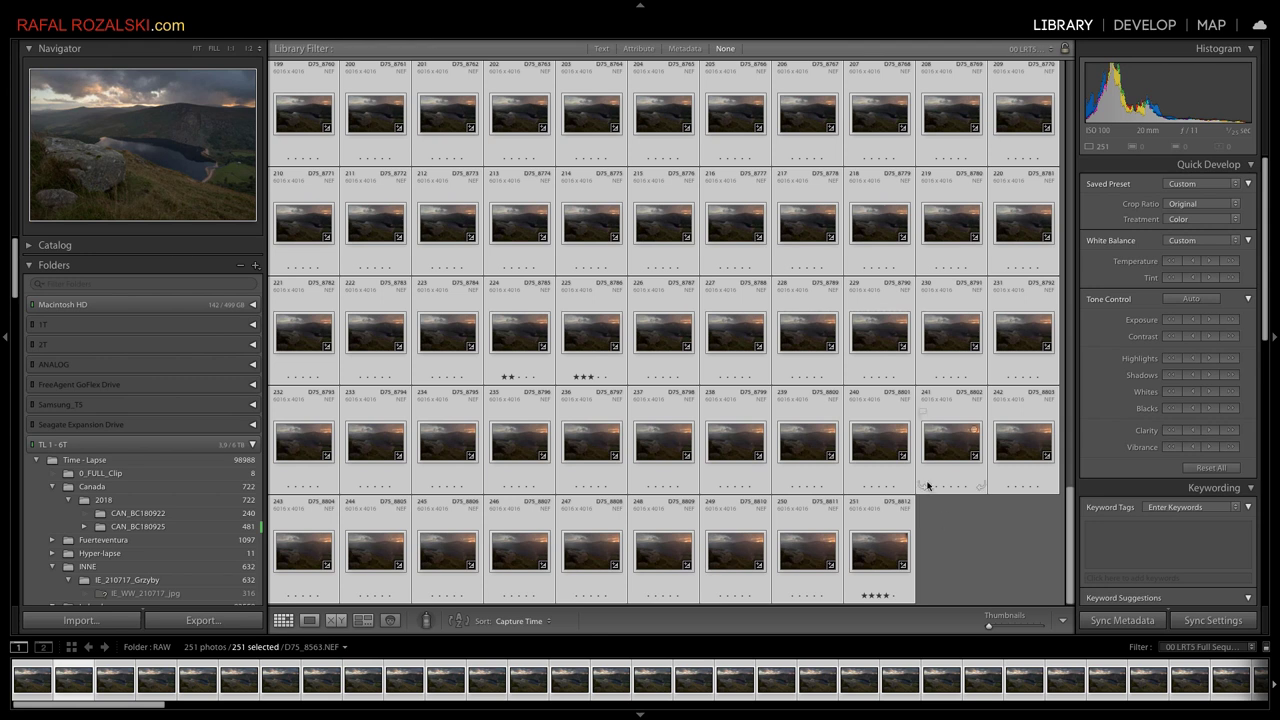
# - Deselect, then reselect all 251 frames starting from frame 251 and open the export settings
pyautogui.moveTo(447, 222)
pyautogui.click(956, 566)
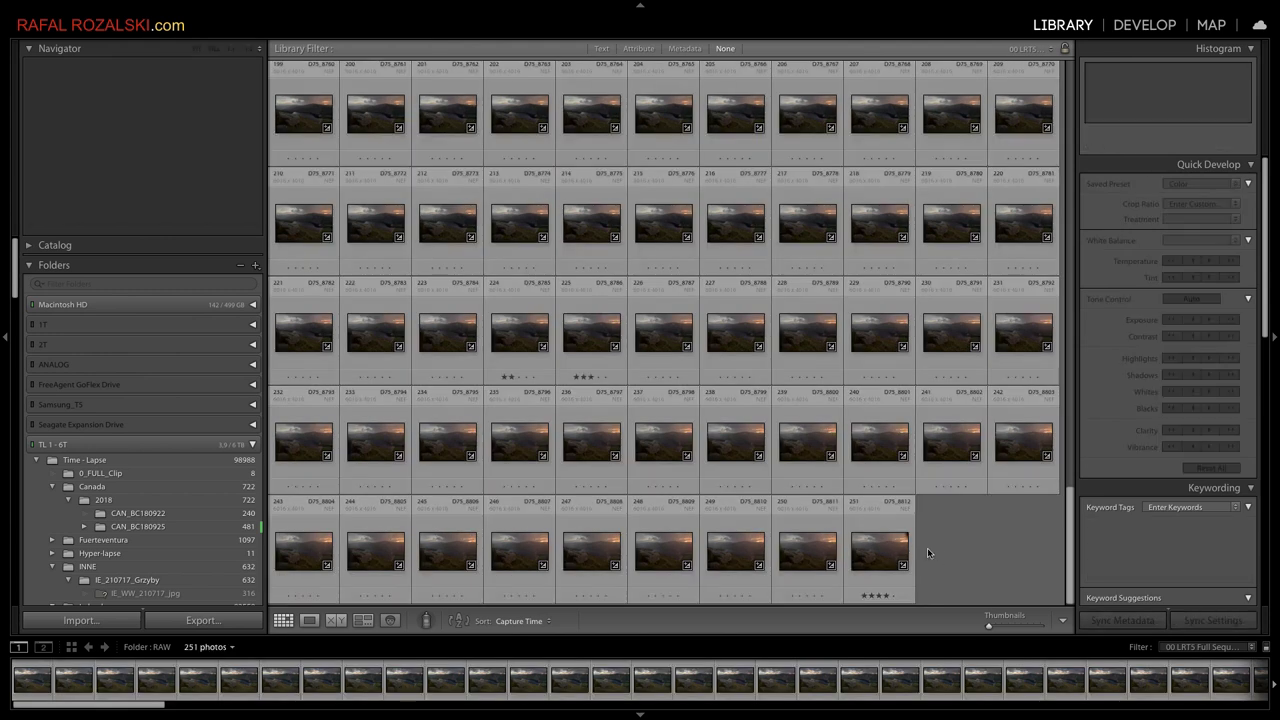
pyautogui.click(879, 553)
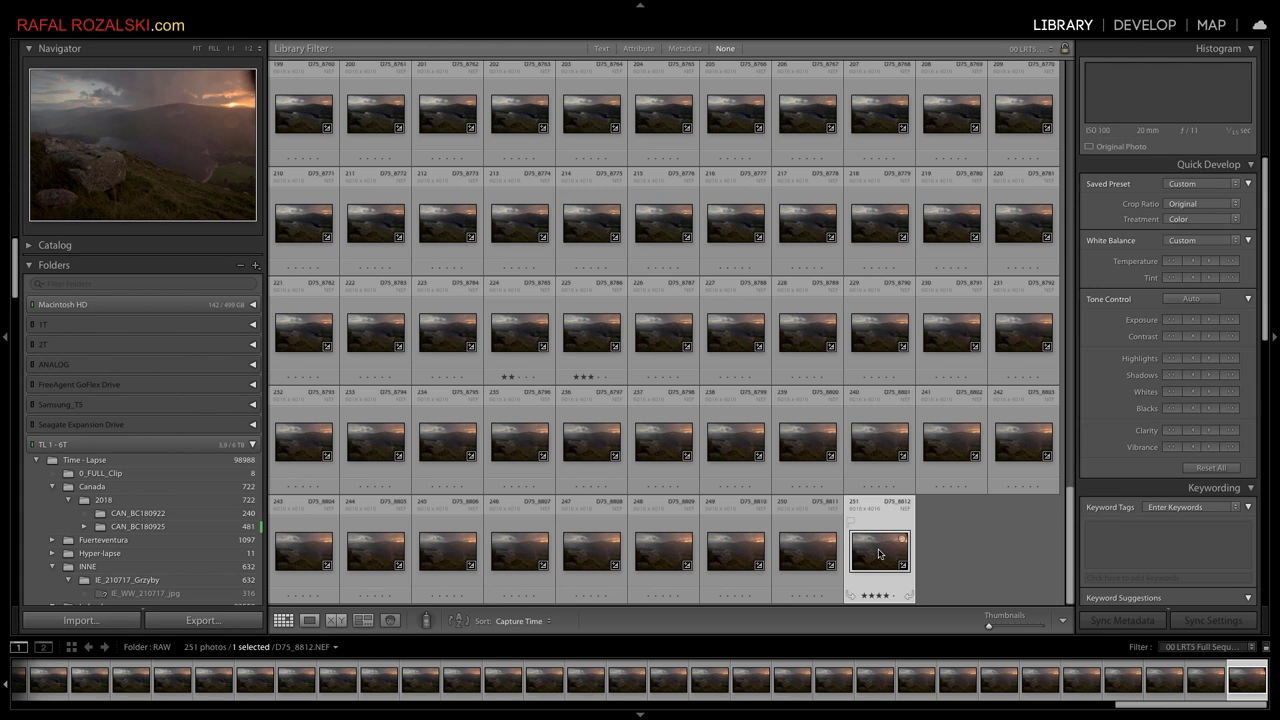
pyautogui.hotkey('ctrl', 'a')
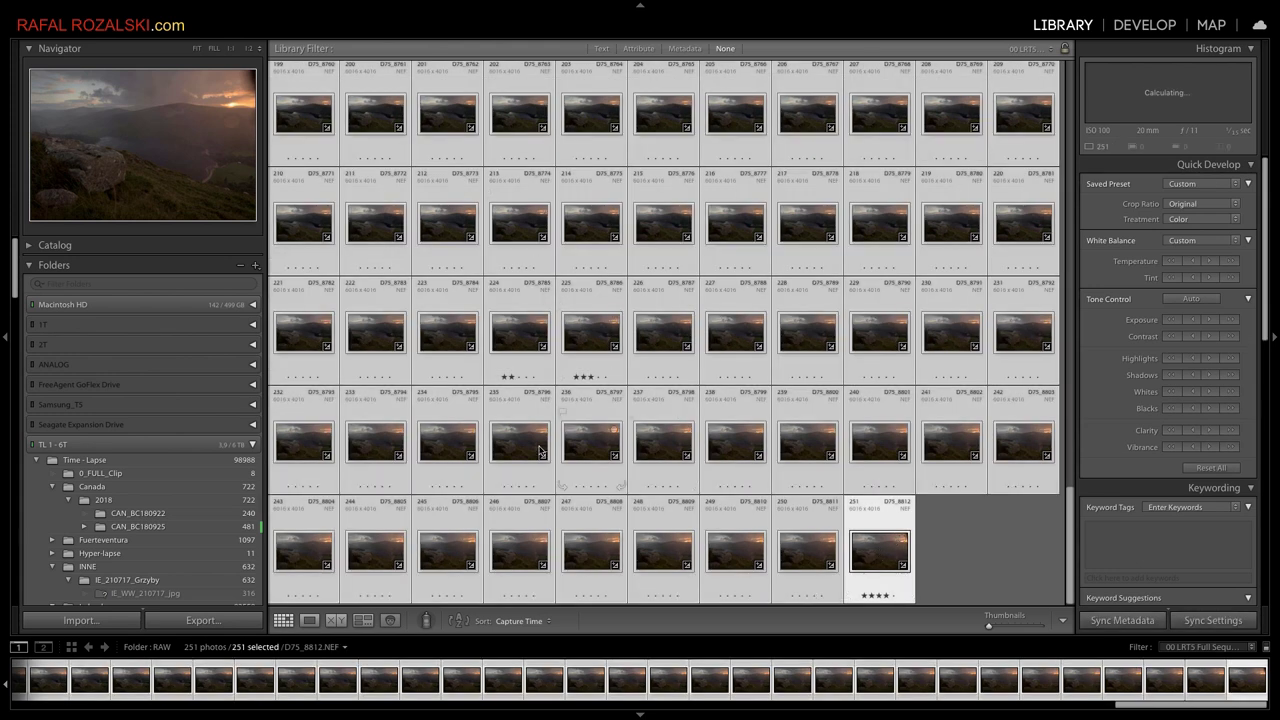
pyautogui.click(220, 621)
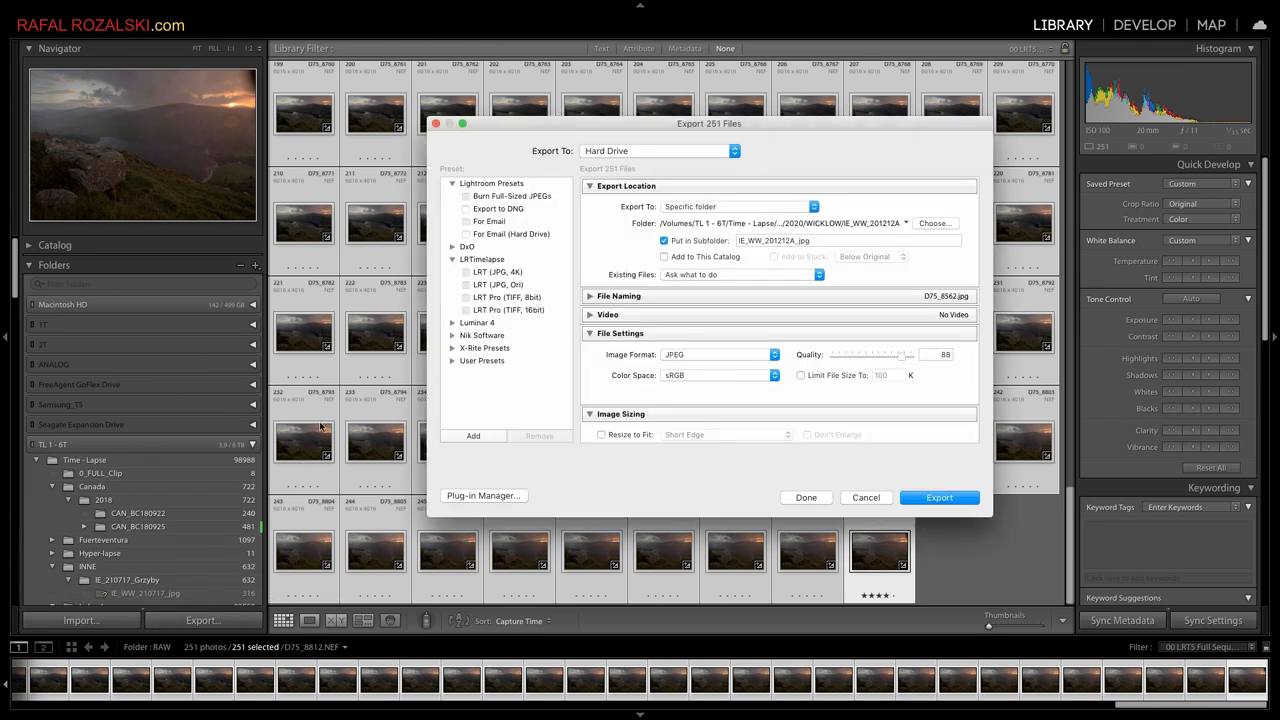
# - Compare the LRT JPG 4K, JPG Original, TIFF 8-bit and TIFF 16-bit export presets
pyautogui.click(496, 273)
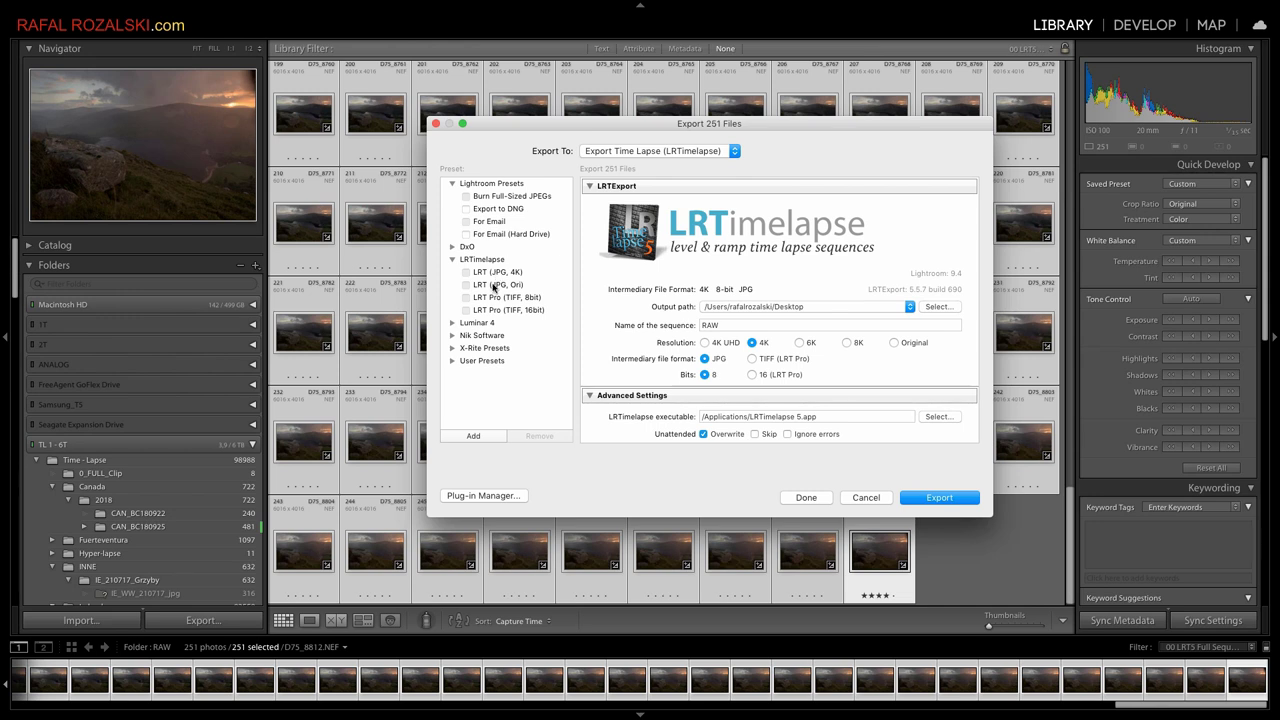
pyautogui.click(508, 286)
pyautogui.click(508, 297)
pyautogui.click(521, 311)
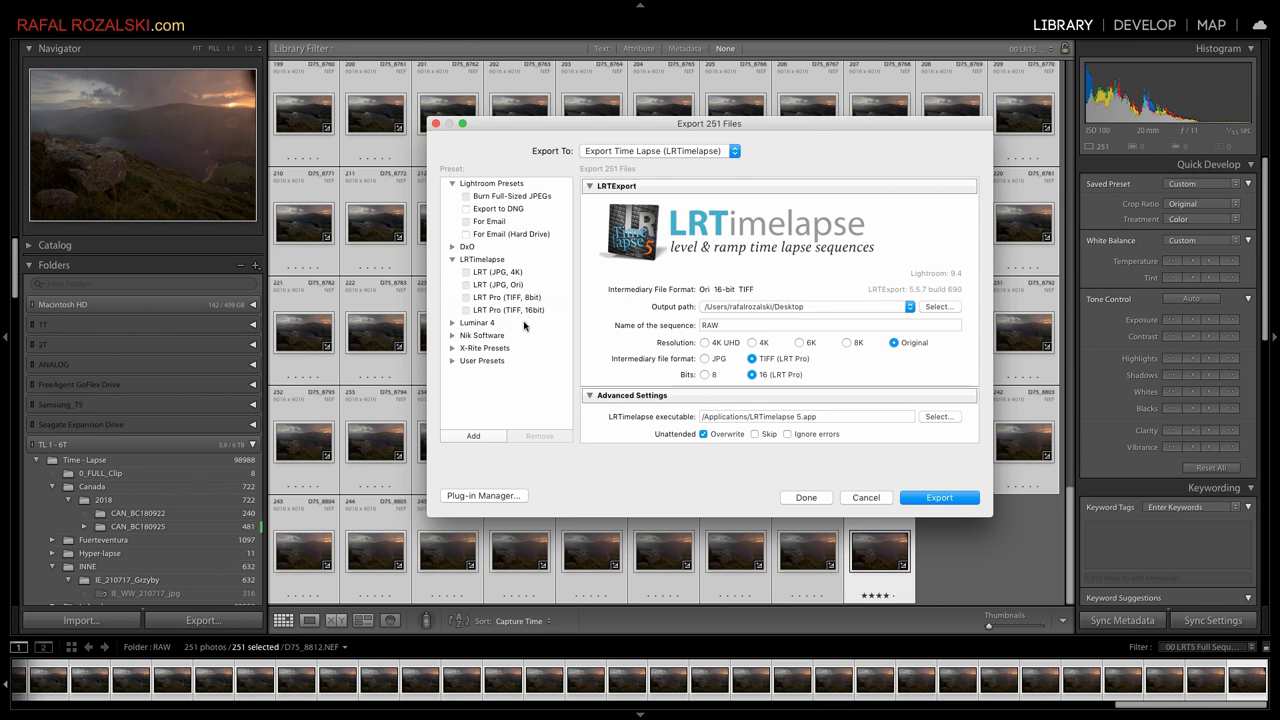
pyautogui.click(519, 297)
pyautogui.click(507, 285)
# - Toggle intermediate resolution between 6K and Original, then reapply the LRT JPG 4K preset
pyautogui.click(800, 344)
pyautogui.click(895, 343)
pyautogui.click(509, 274)
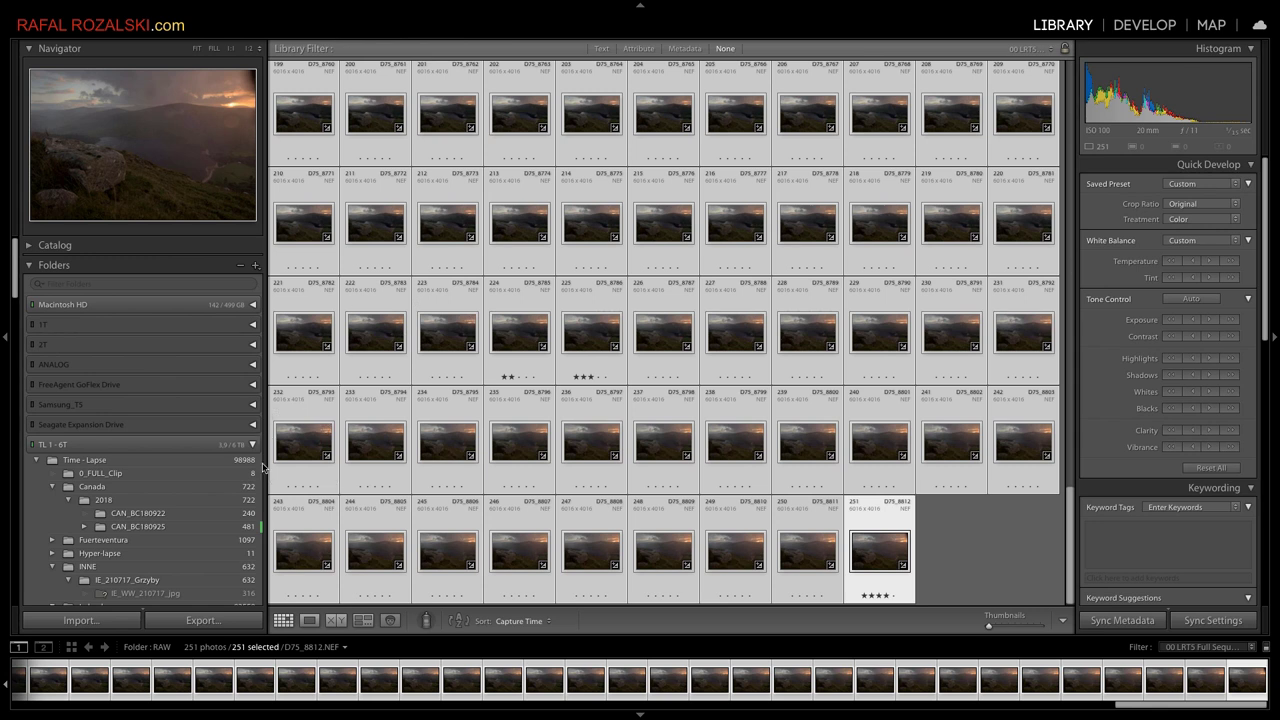
# - Reopen the export settings for the 251 frames as sRGB JPEGs at quality 88
pyautogui.click(203, 620)
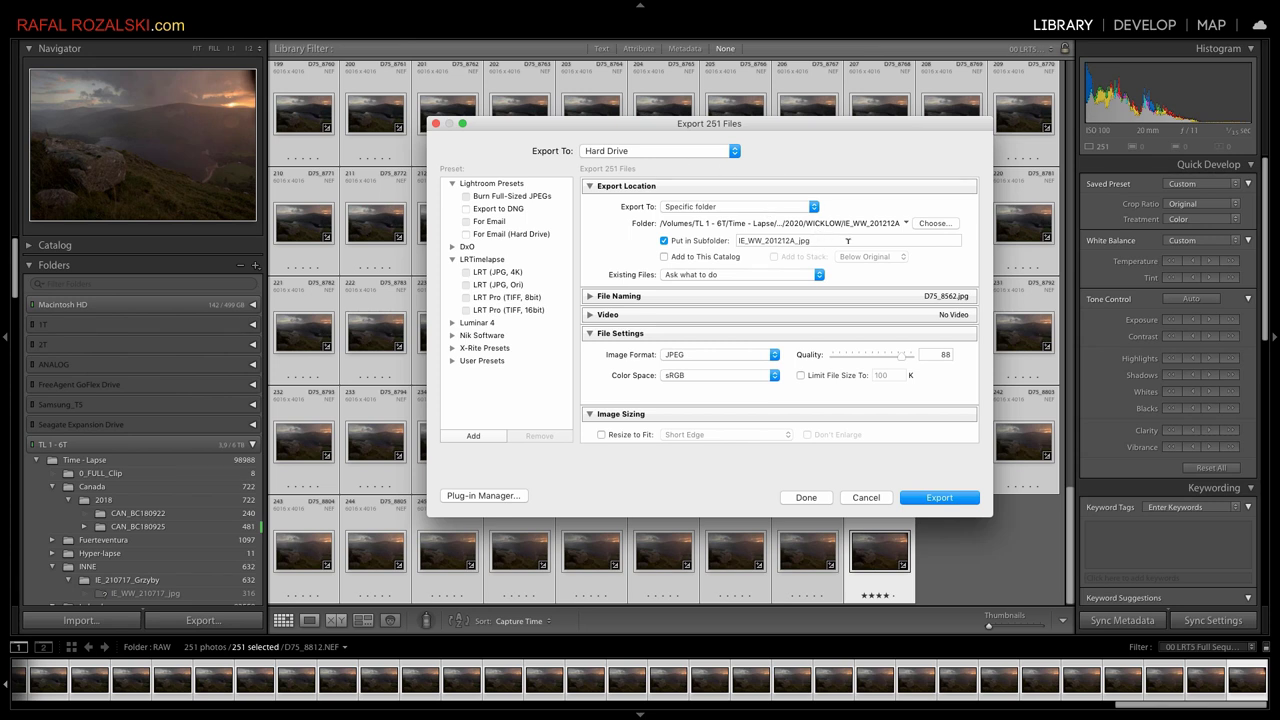
# - Start choosing a new destination and go up through 2020 to the Time - Lapse folder
pyautogui.click(935, 223)
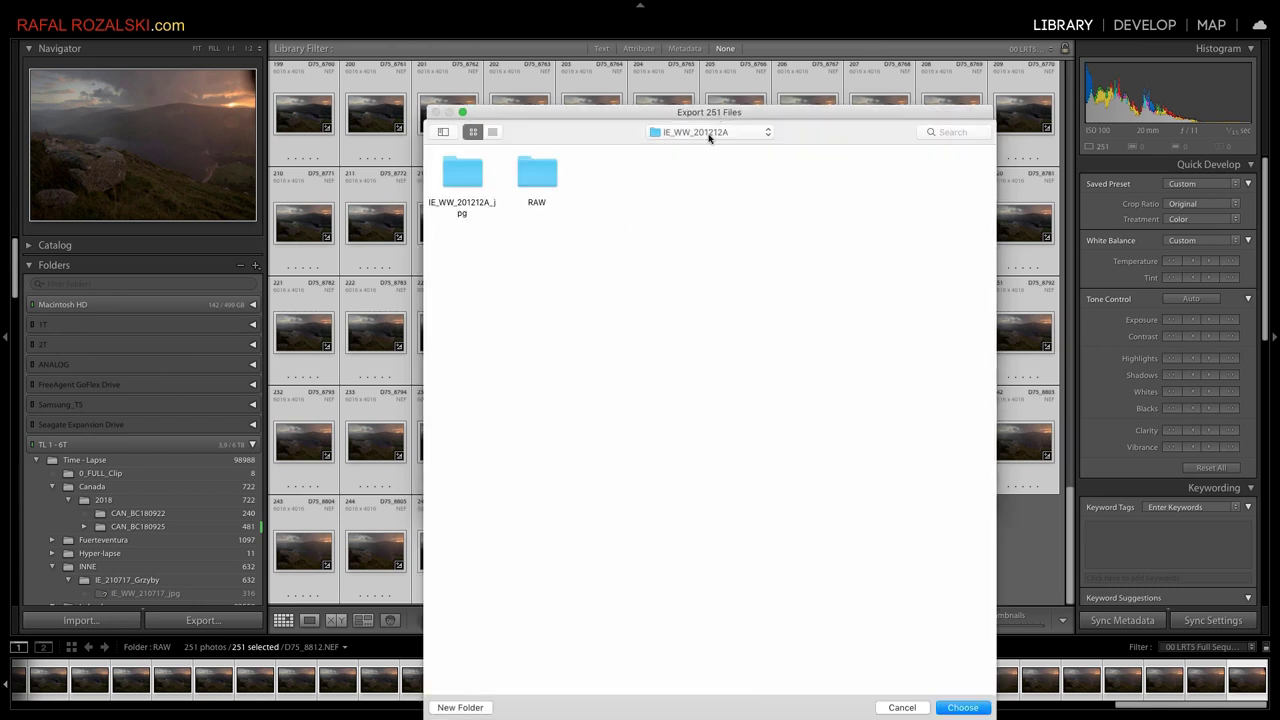
pyautogui.click(709, 134)
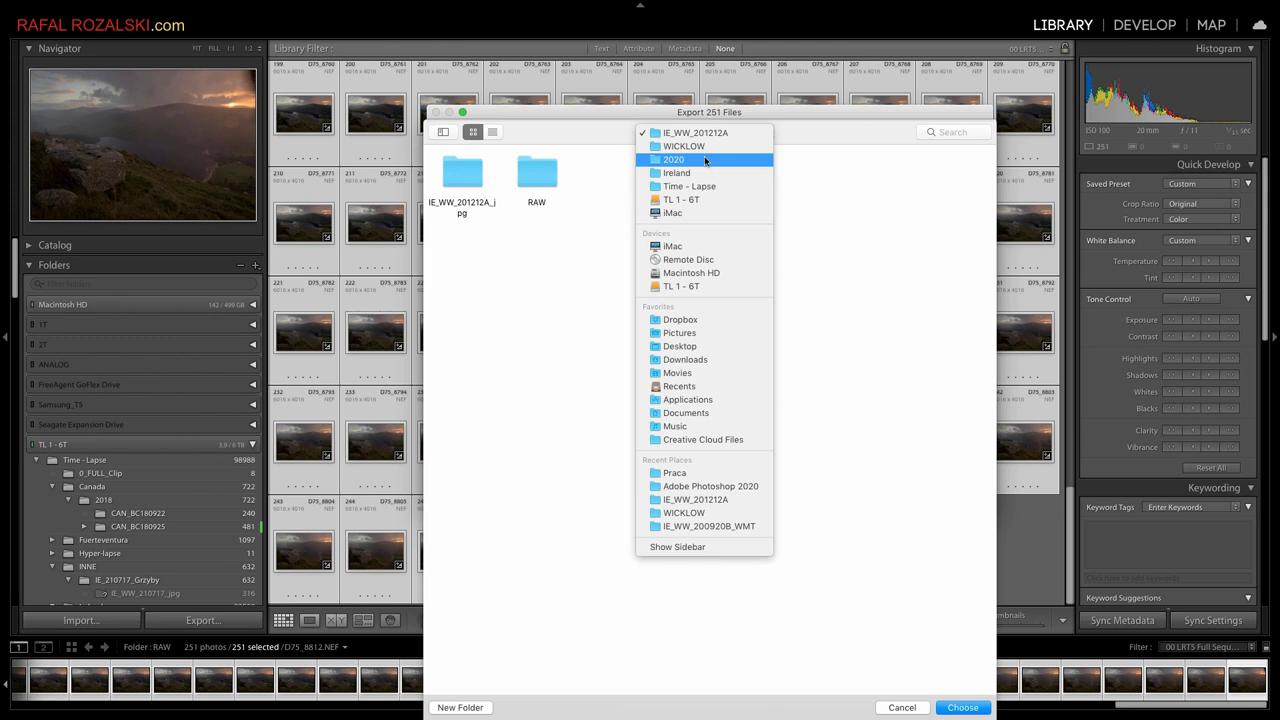
pyautogui.click(705, 160)
pyautogui.click(707, 140)
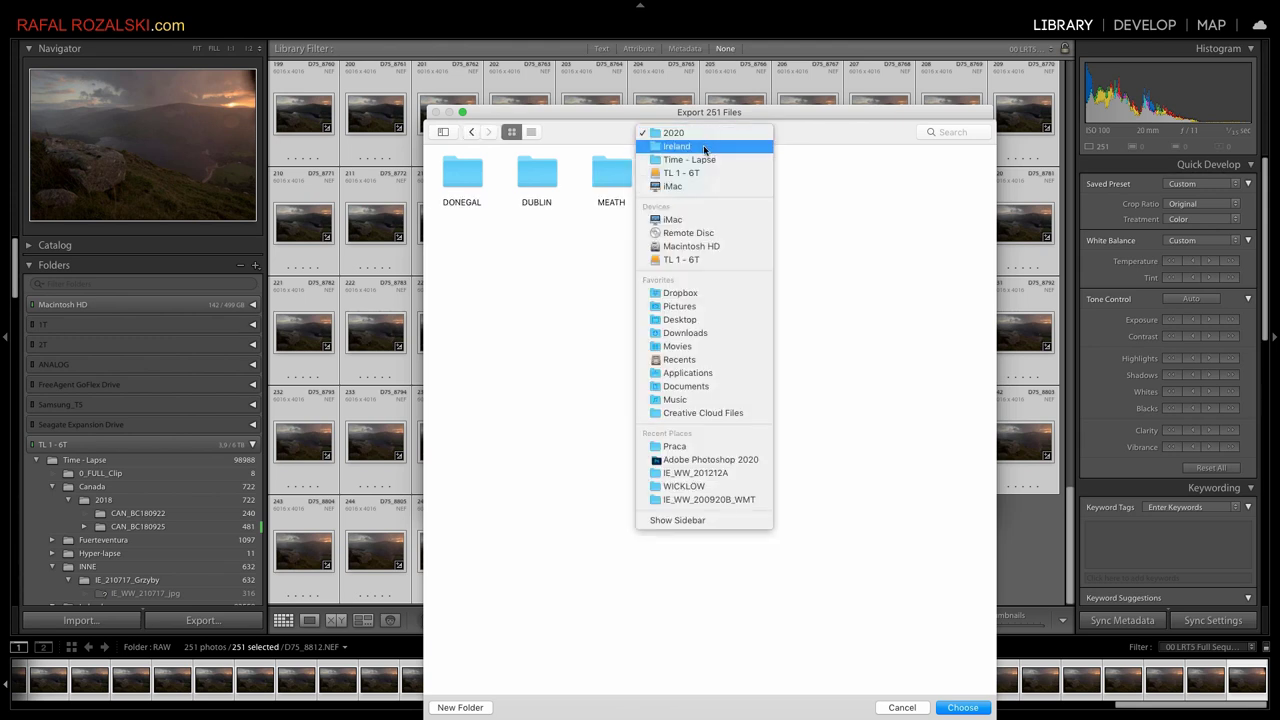
pyautogui.click(706, 160)
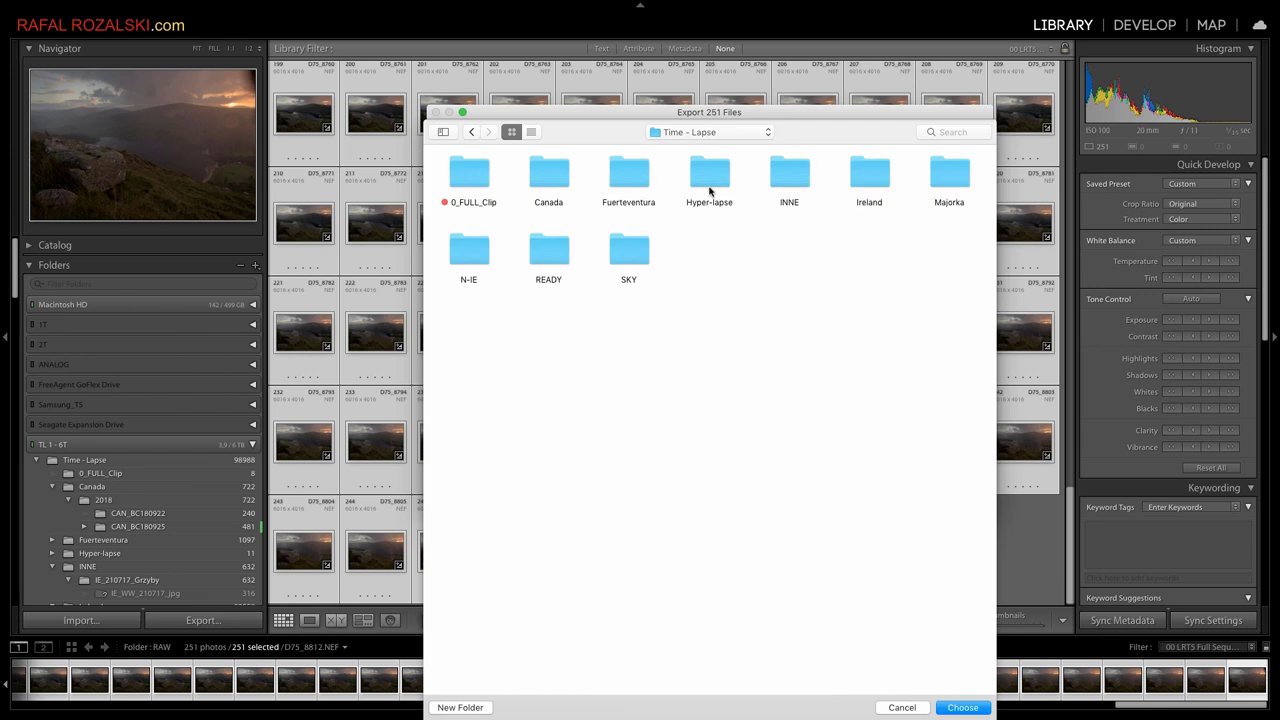
# - Open Ireland > 2021 > WICKLOW and confirm IE_WW_210919a_WMT as the export folder
pyautogui.doubleClick(870, 175)
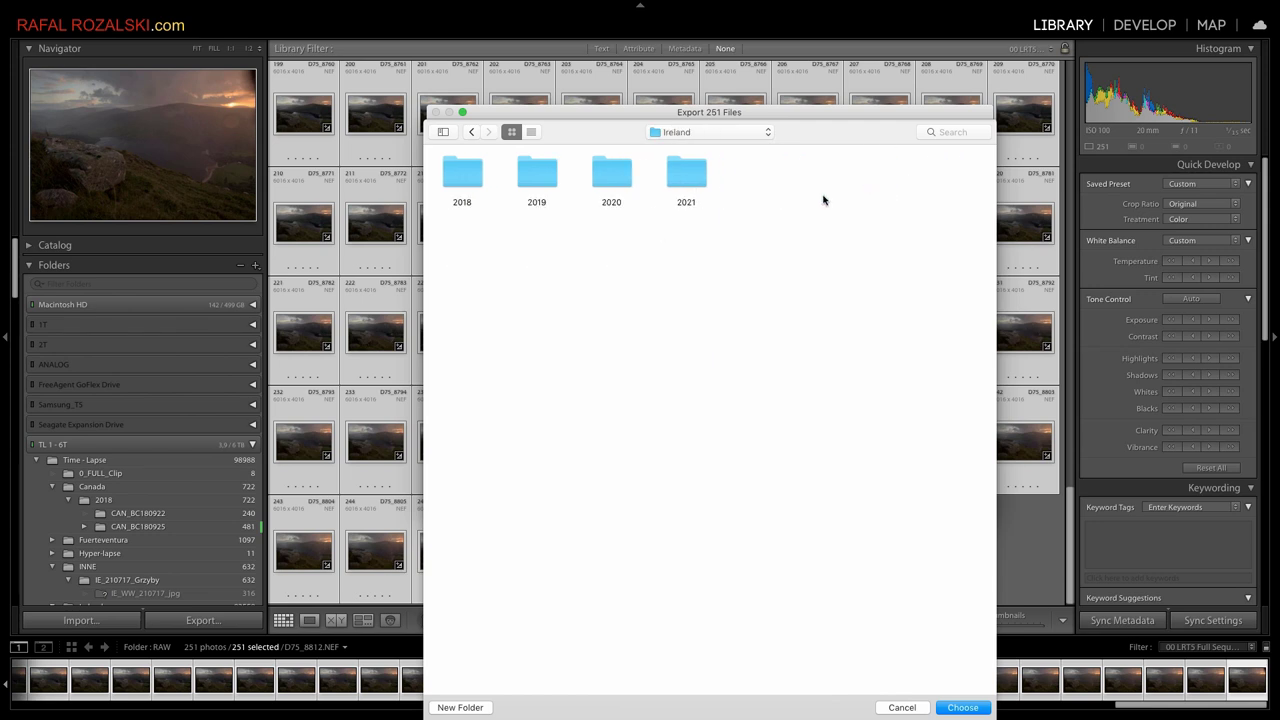
pyautogui.doubleClick(700, 175)
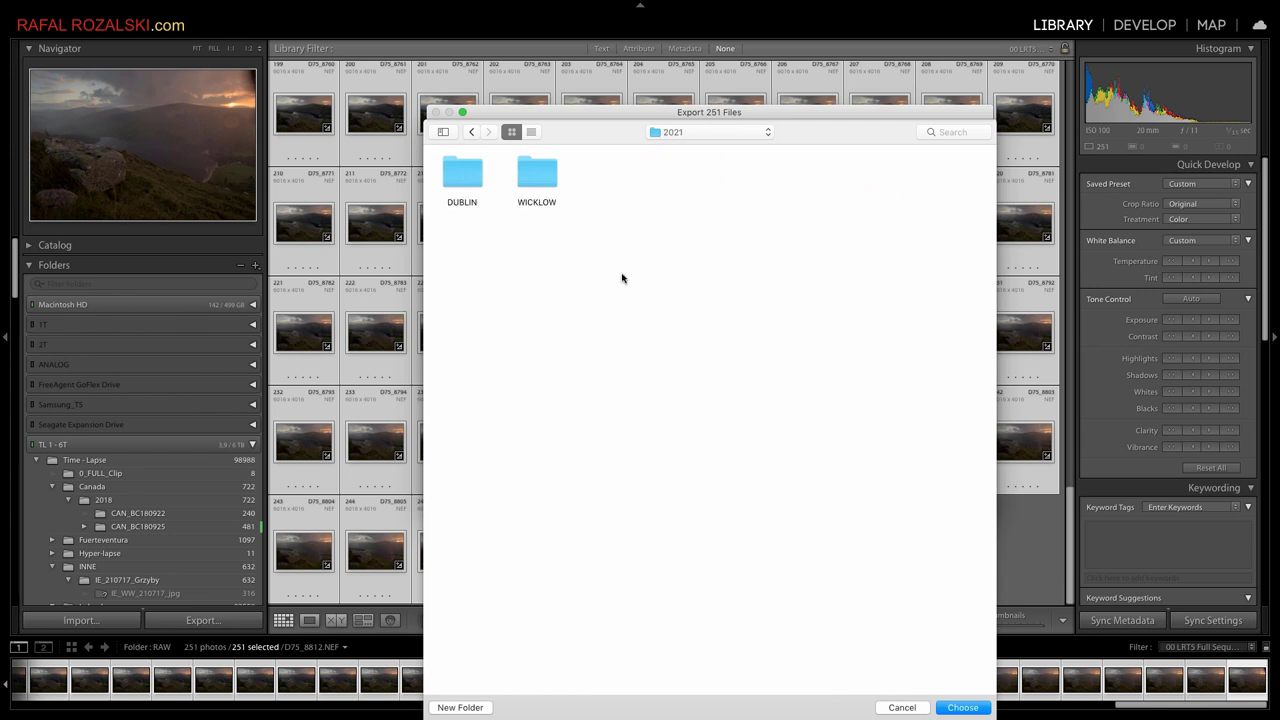
pyautogui.click(548, 186)
pyautogui.doubleClick(548, 186)
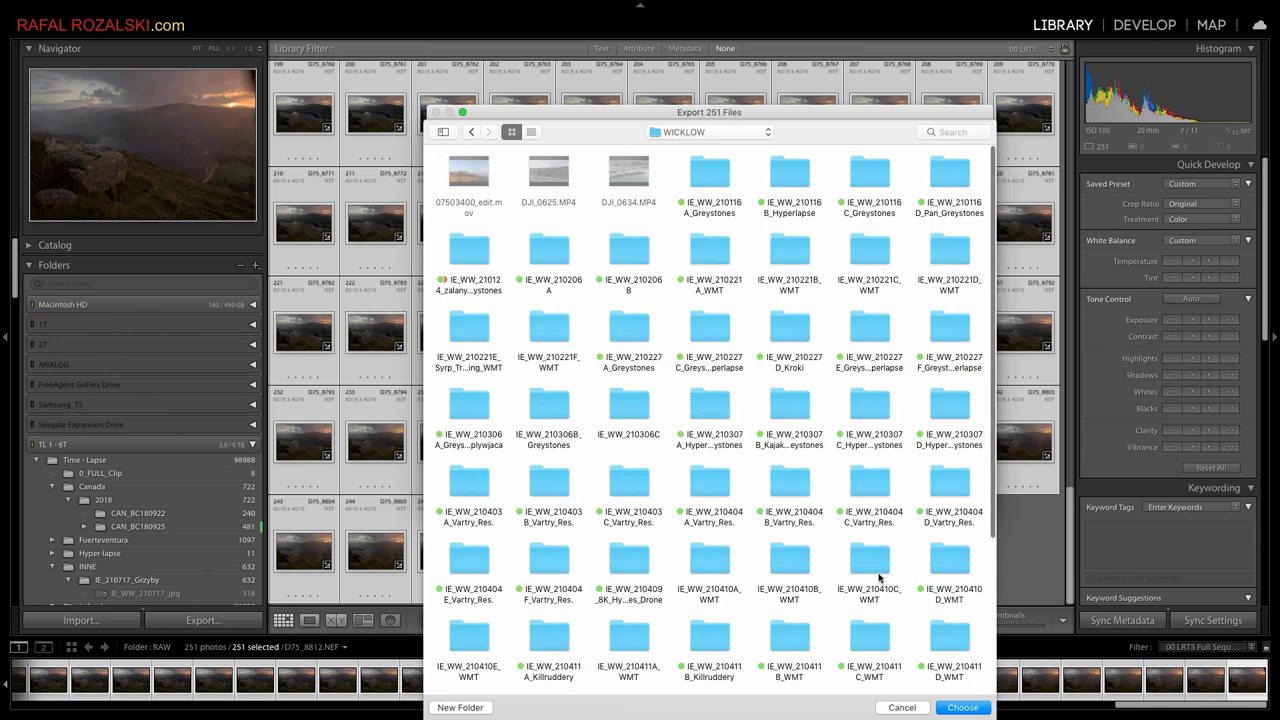
pyautogui.scroll(-5, 895, 545)
pyautogui.scroll(-3, 890, 590)
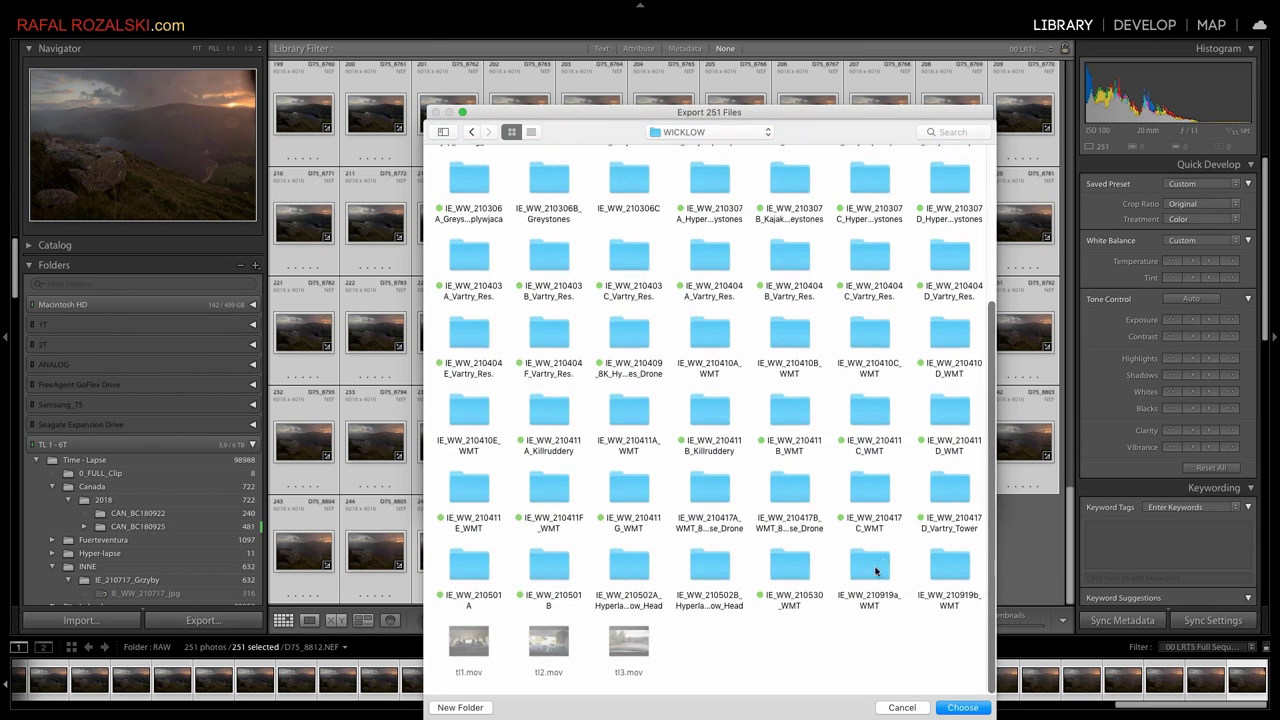
pyautogui.doubleClick(872, 568)
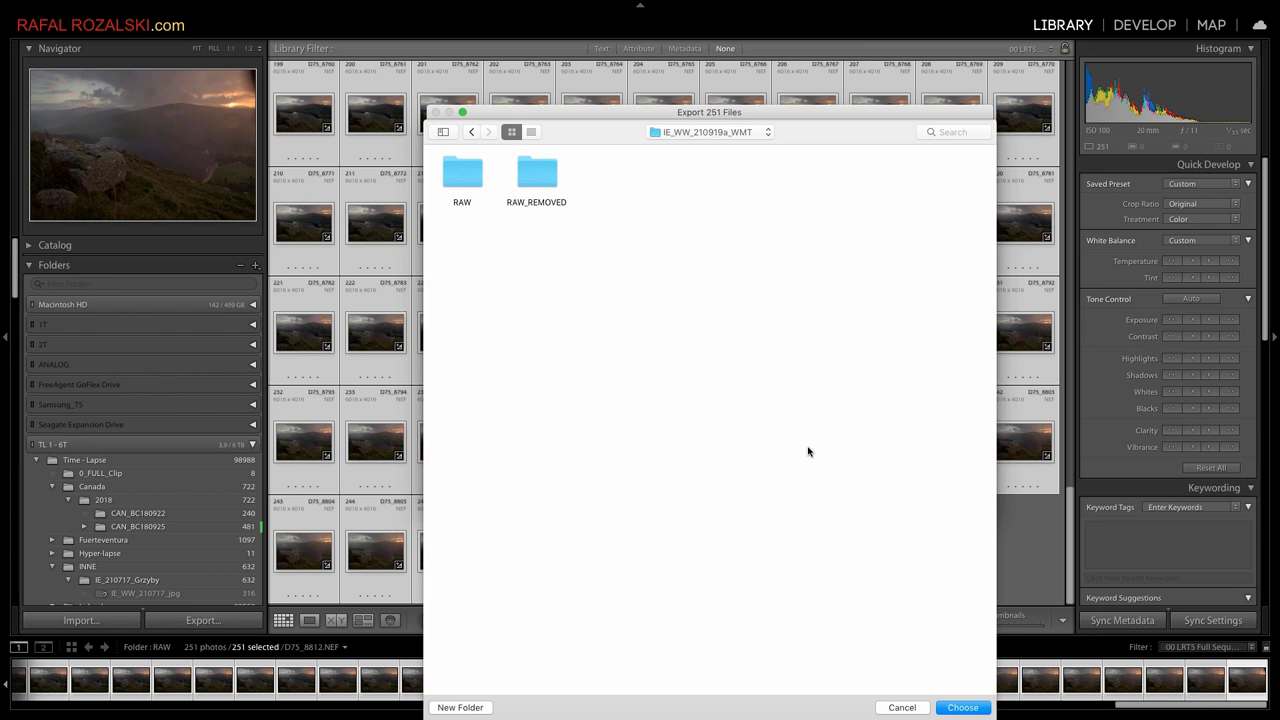
pyautogui.click(962, 707)
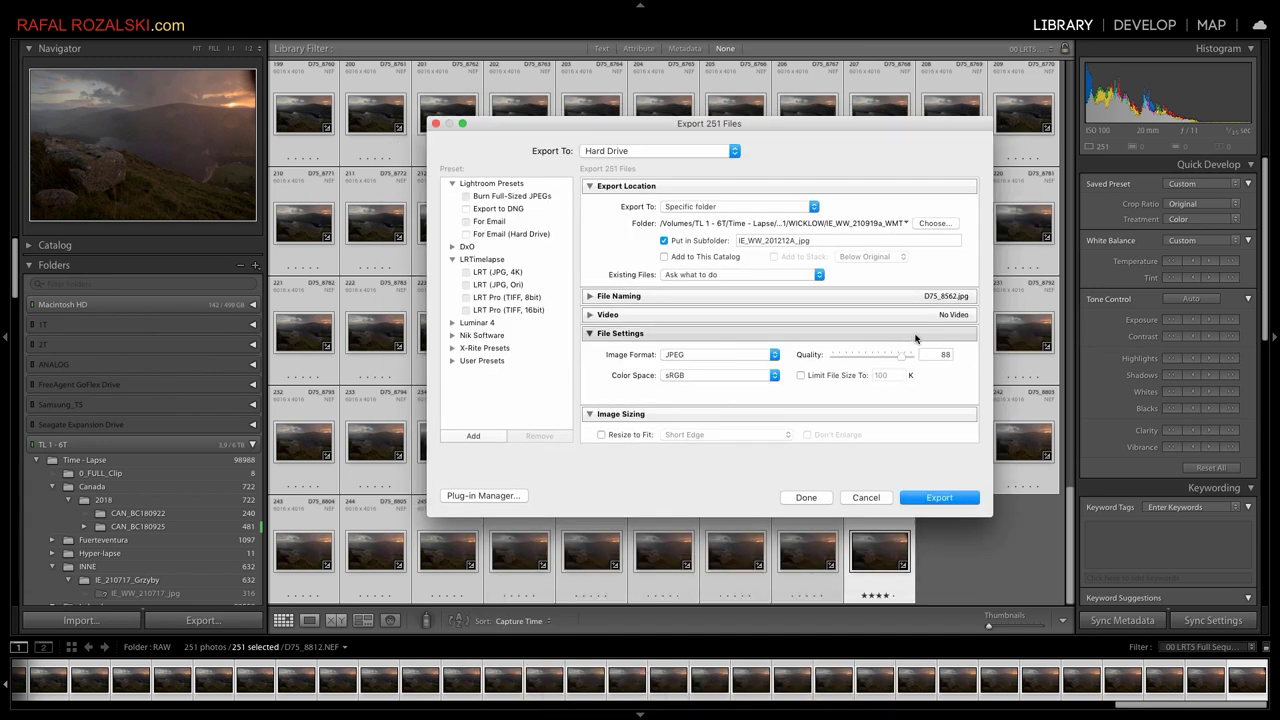
# - Replace the date part of the subfolder name with 21 to make IE_WW_210919a_WMT_jpg
pyautogui.click(792, 240)
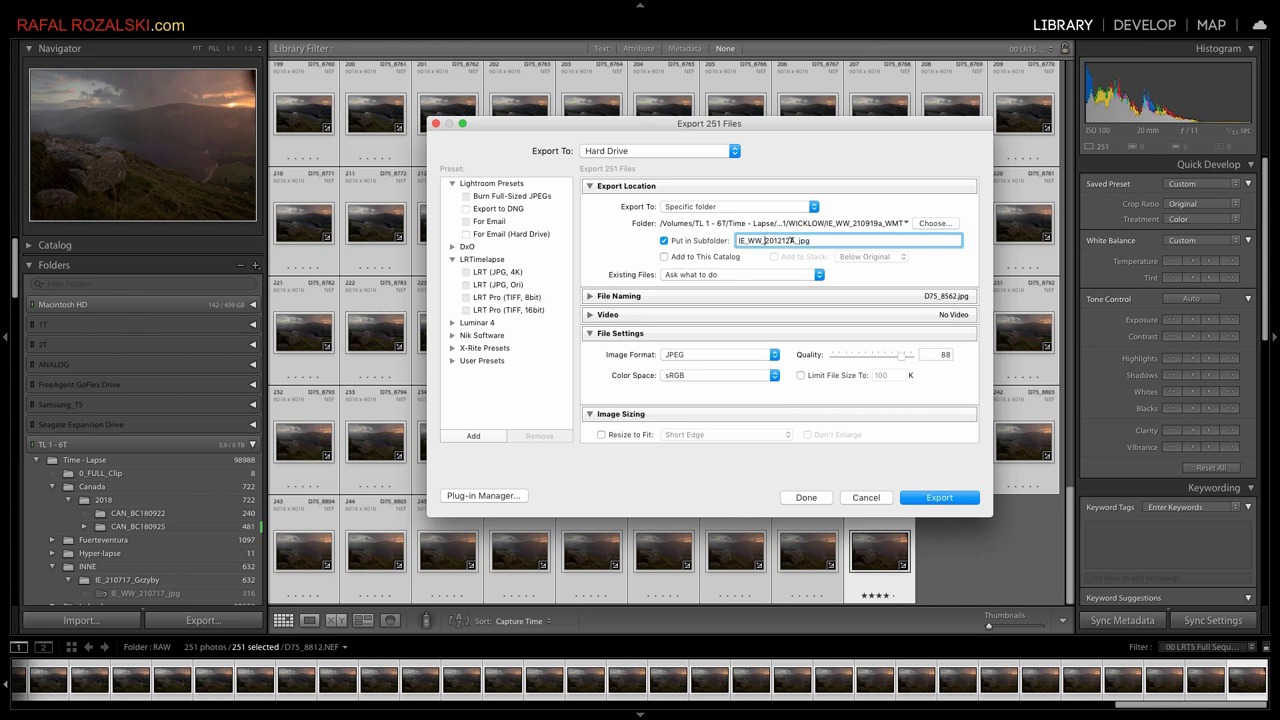
pyautogui.moveTo(783, 240); pyautogui.dragTo(817, 240)
pyautogui.write('210919a_WMT')
# - Check the 72 ppi image sizing resolution and start exporting the 251 frames
pyautogui.scroll(-3, 806, 298)
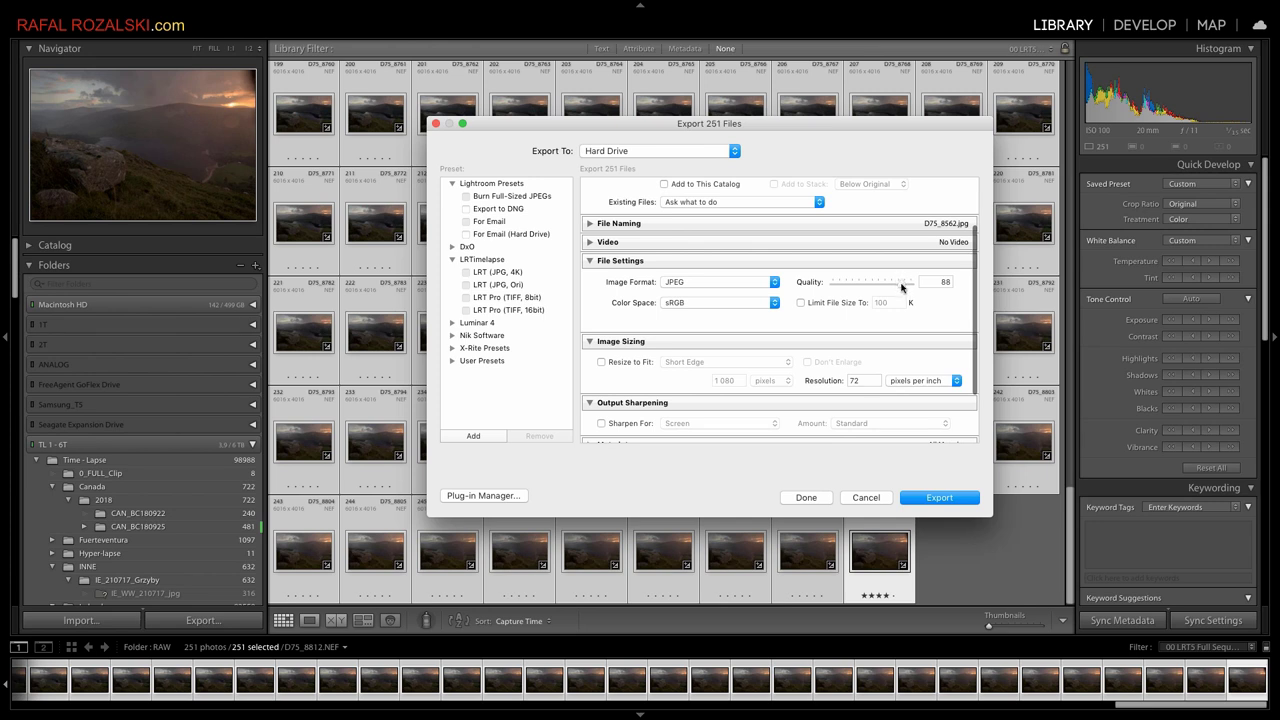
pyautogui.scroll(-1, 880, 330)
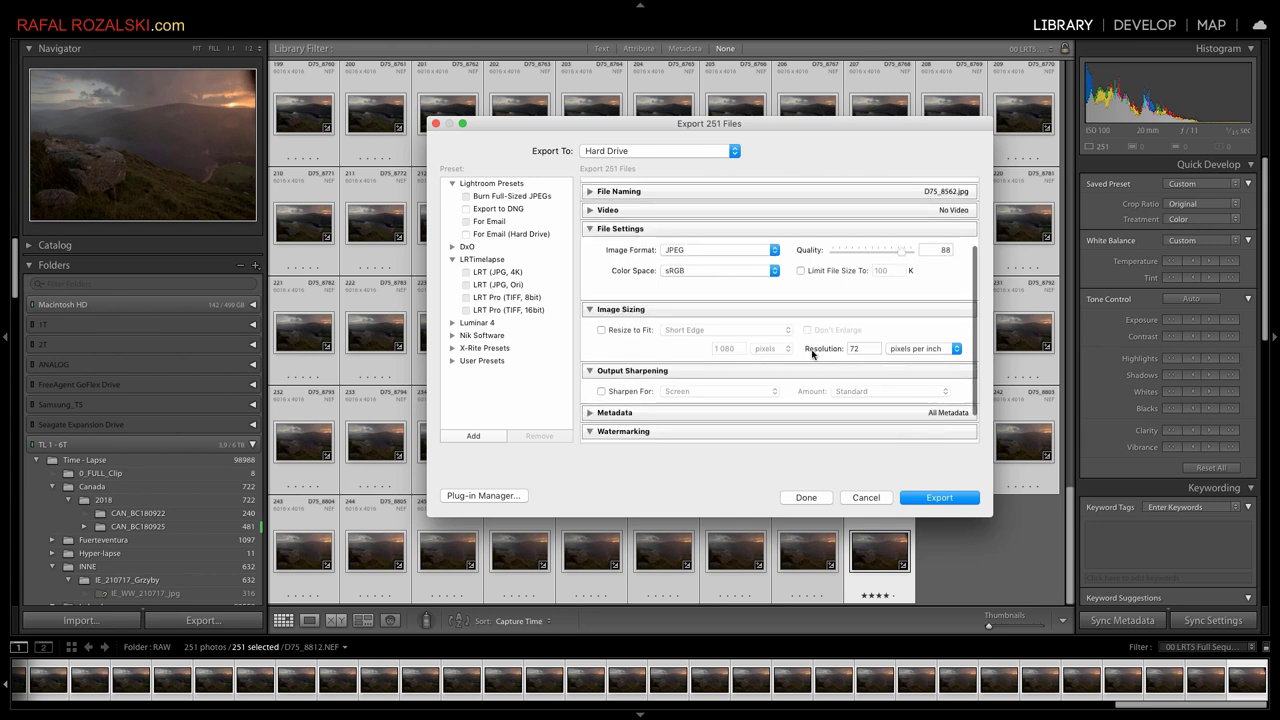
pyautogui.doubleClick(866, 348)
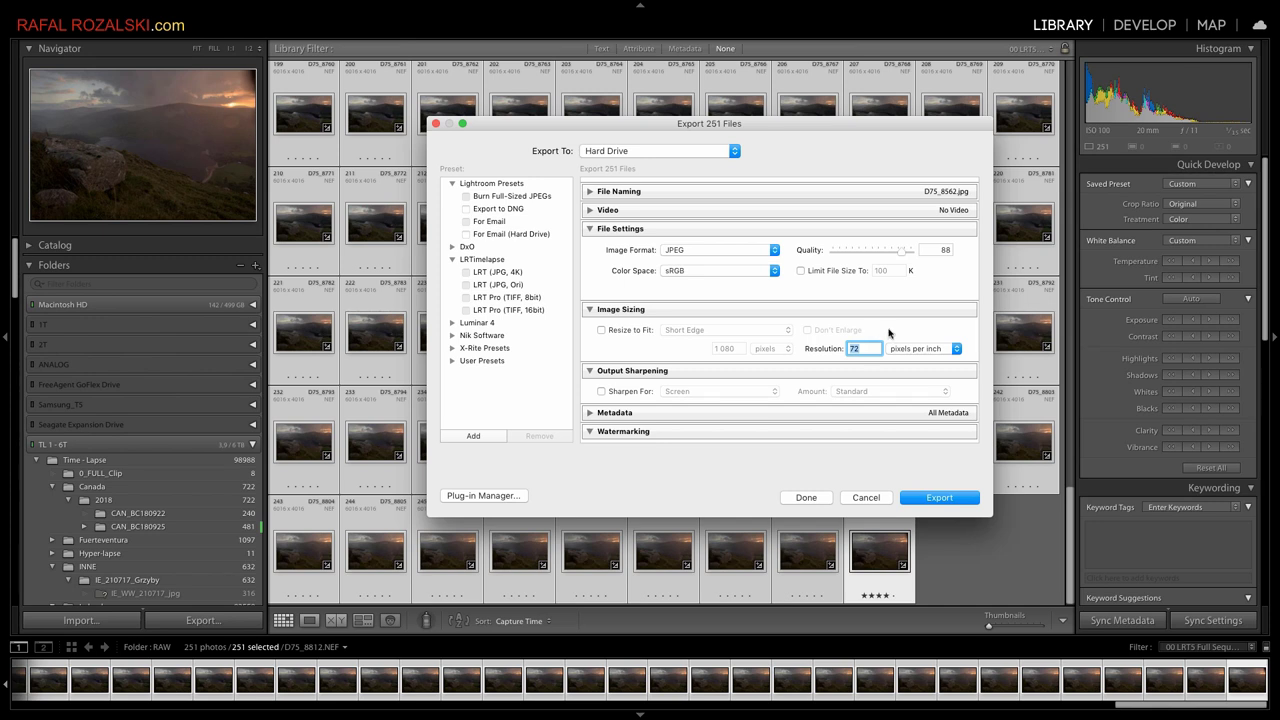
pyautogui.scroll(3, 880, 331)
pyautogui.scroll(2, 884, 332)
pyautogui.scroll(2, 888, 333)
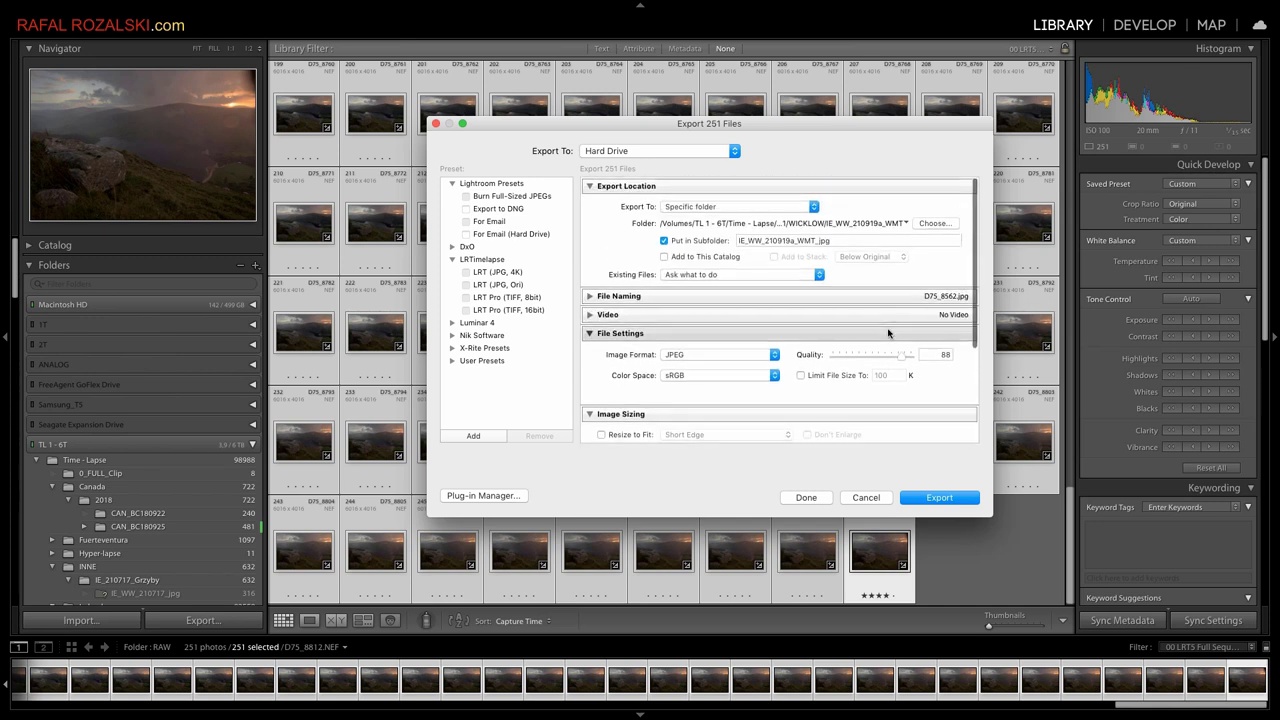
pyautogui.click(961, 495)
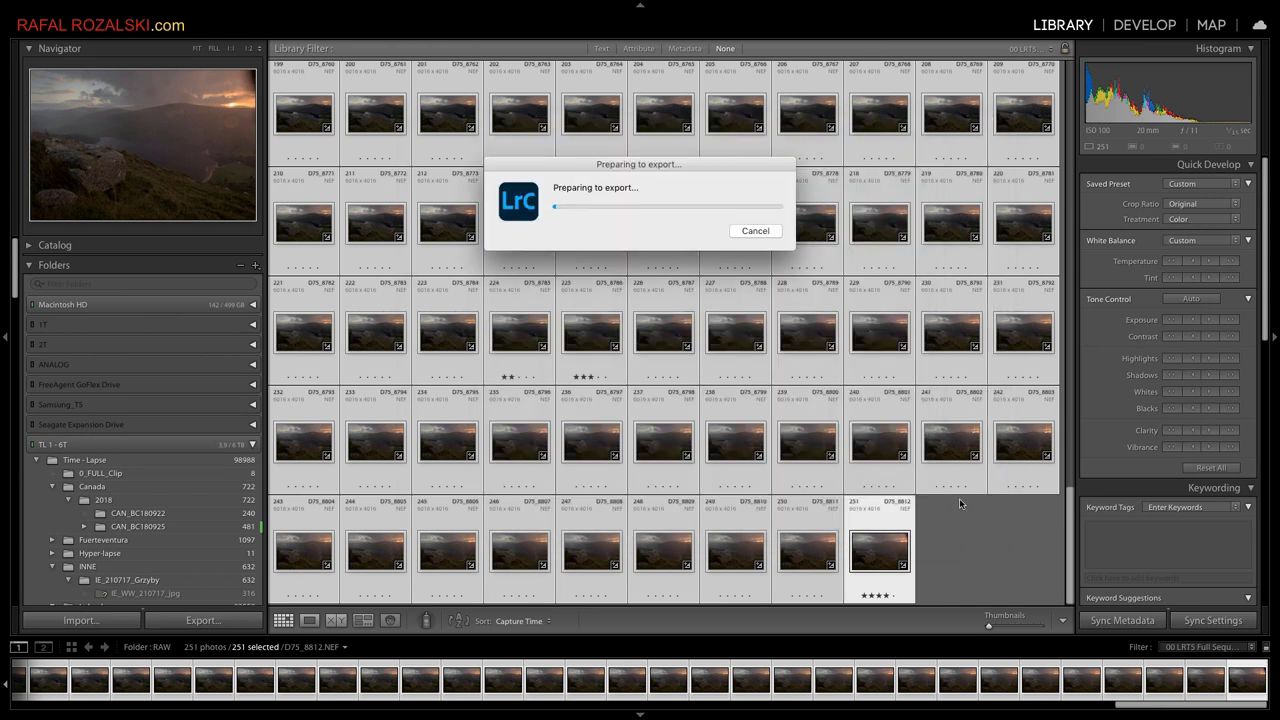